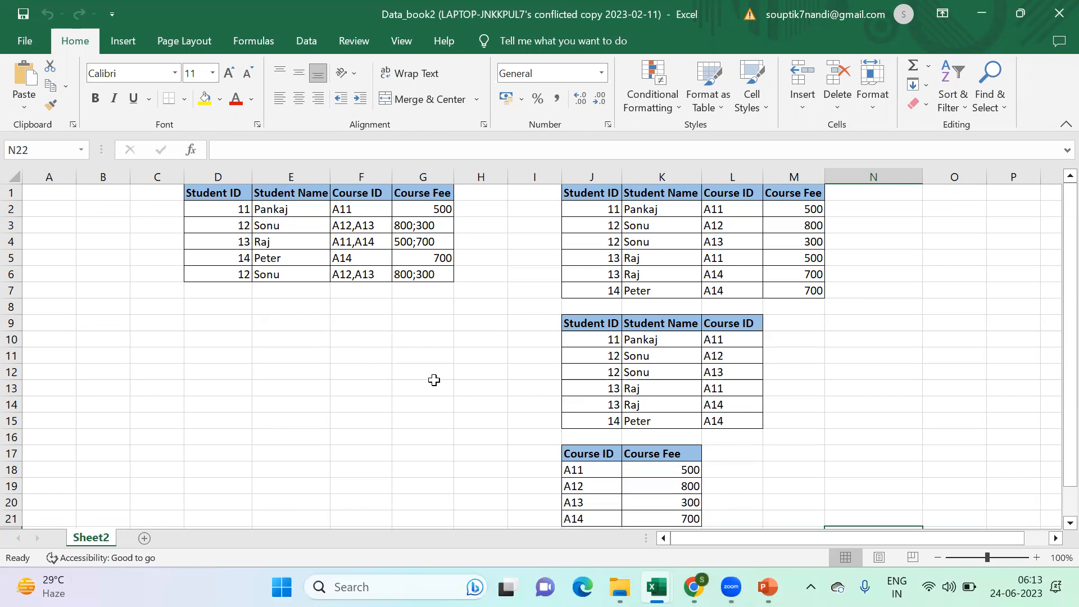
- Switch to the PowerPoint deck and open the 1NF - First Normal Form slide to read its rules
mouse_move(652, 579)
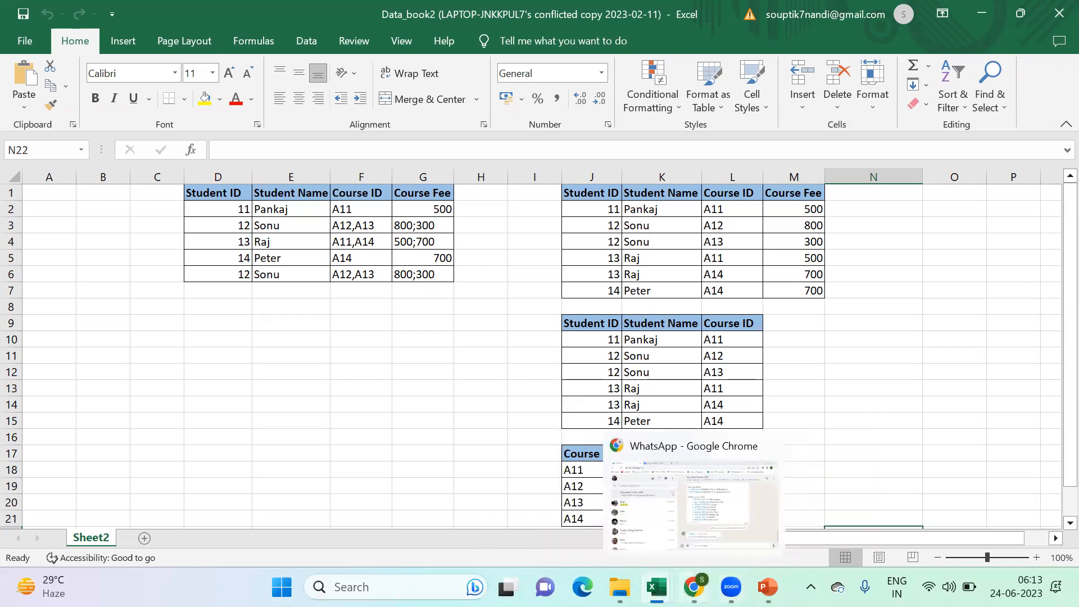
click(693, 586)
click(695, 587)
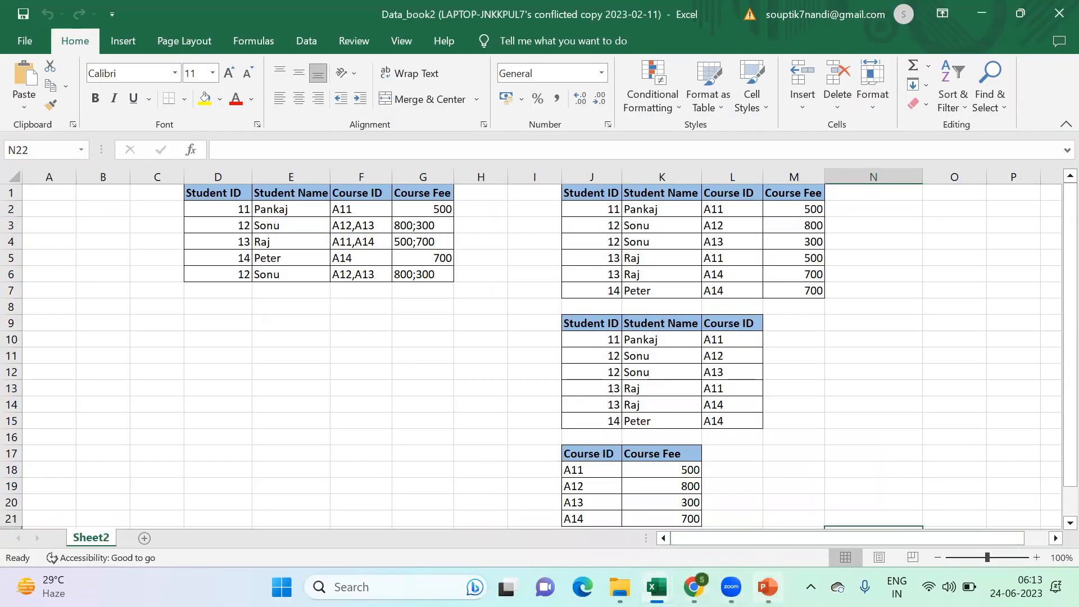
click(767, 587)
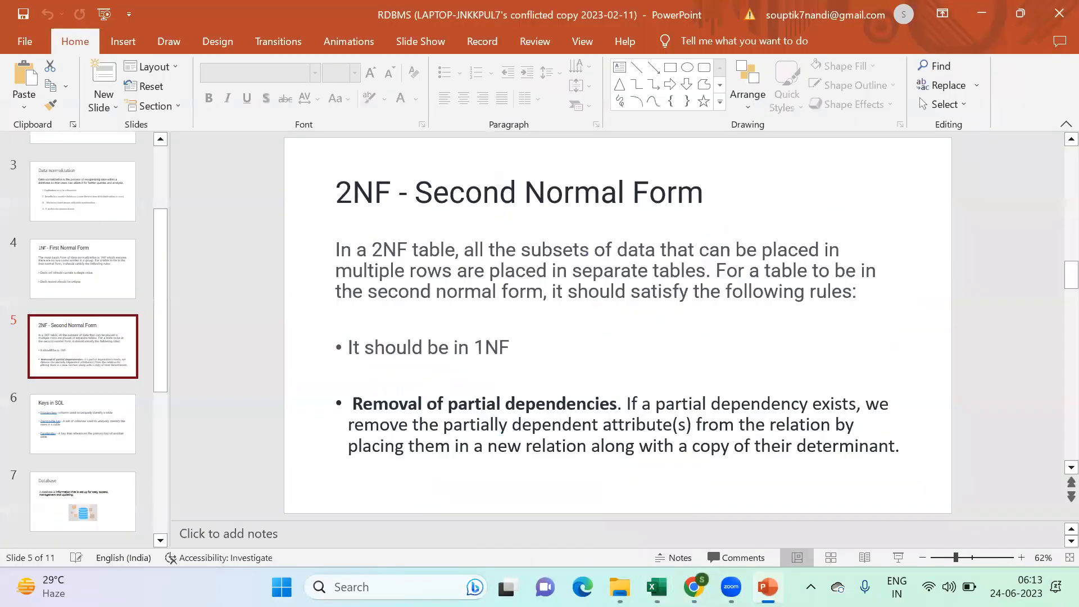
click(111, 280)
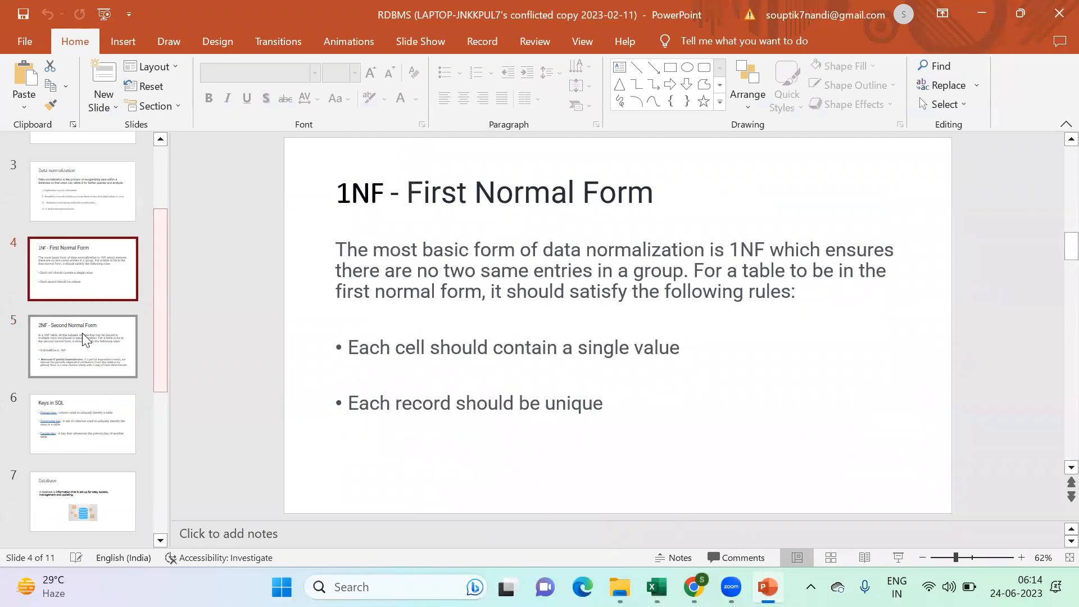
scroll(87, 369, up, 1)
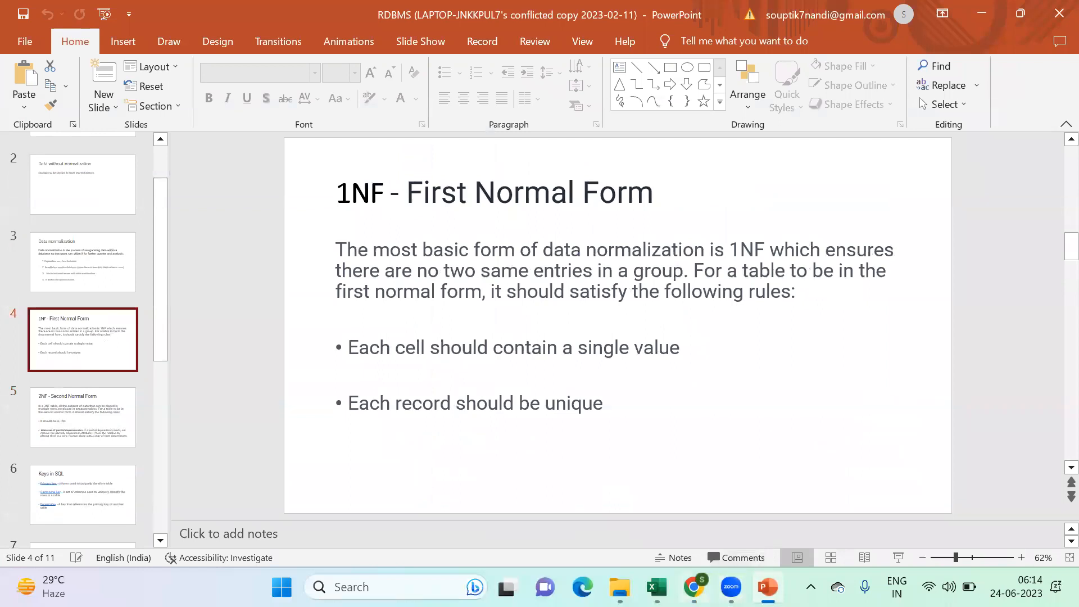
- Return to the Excel conflicted-copy workbook and examine the unnormalized student table in D1:G6 and each of its column headings
mouse_move(656, 586)
click(748, 497)
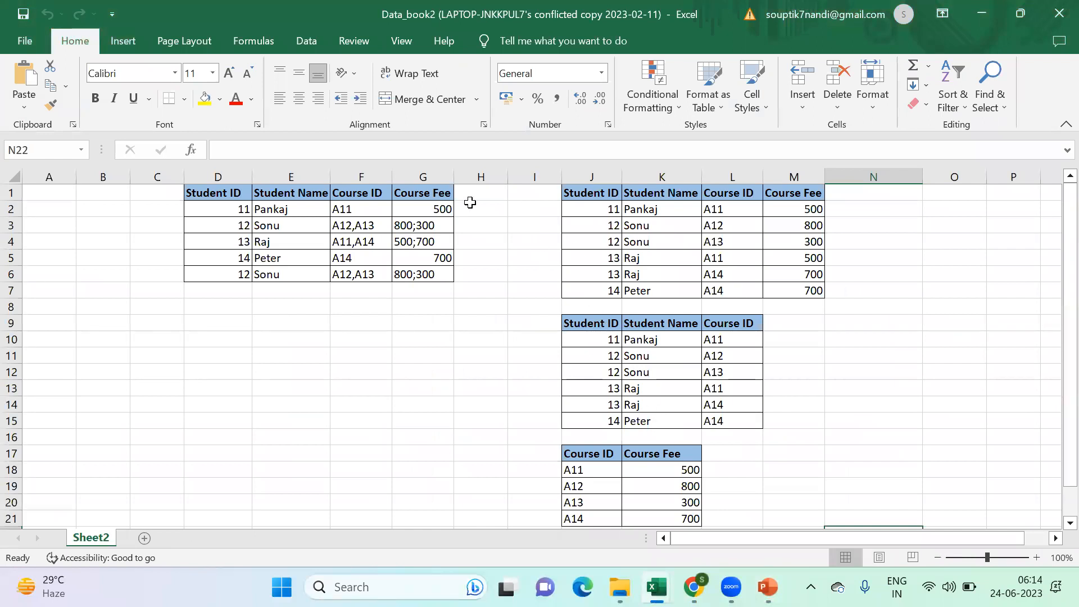
drag(211, 193, 421, 280)
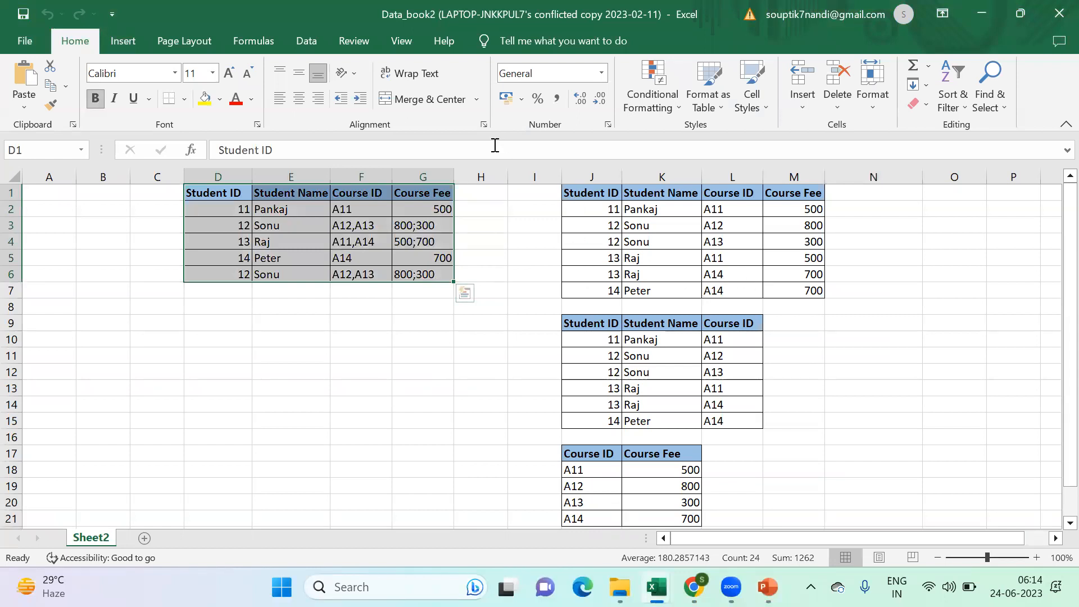
click(775, 304)
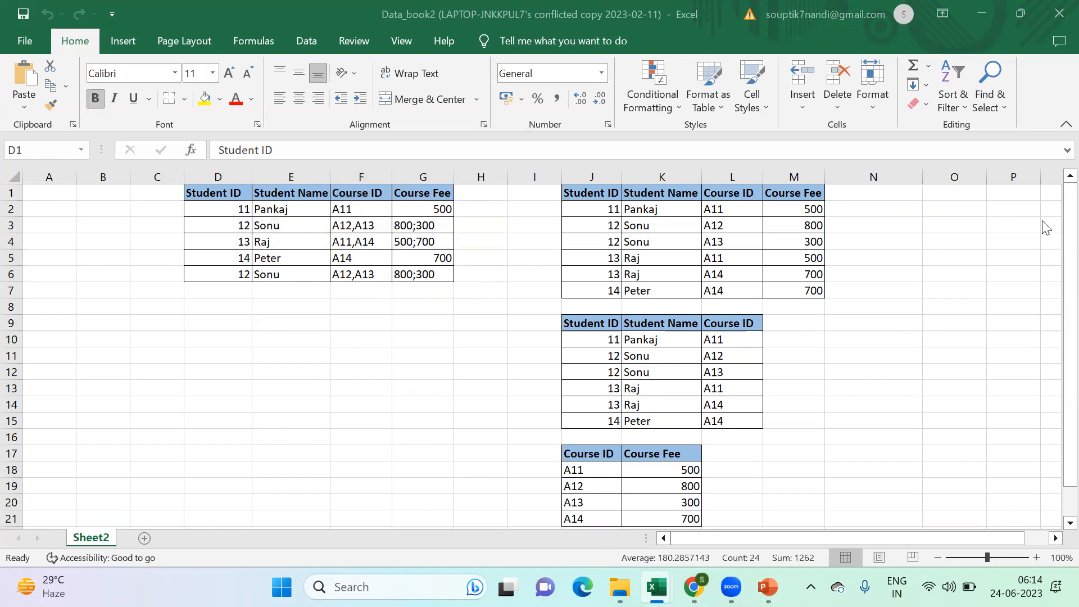
click(209, 191)
drag(209, 191, 426, 272)
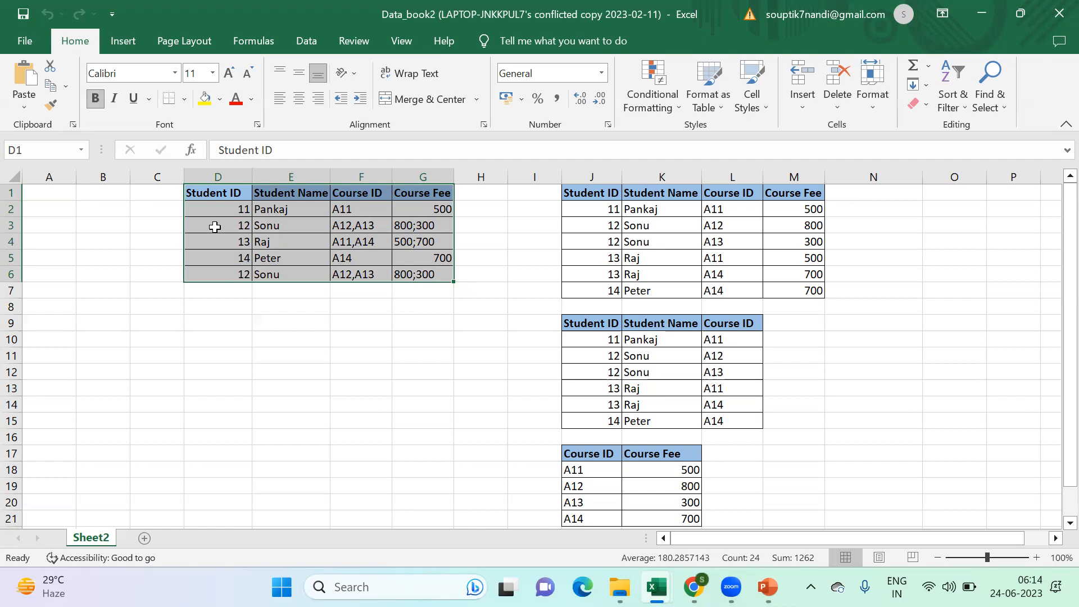
click(221, 195)
click(285, 195)
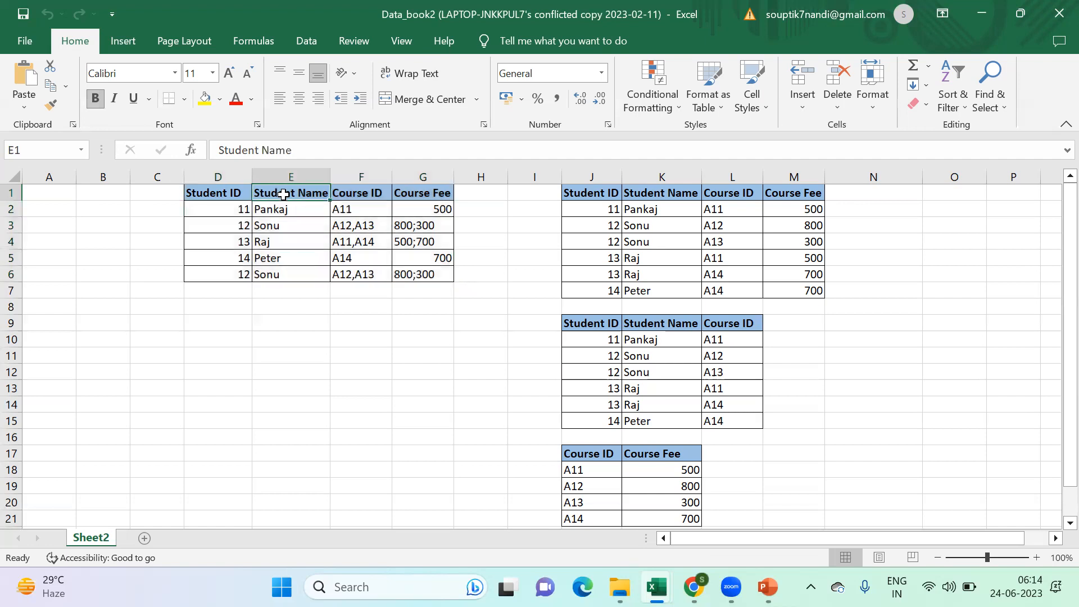
click(373, 192)
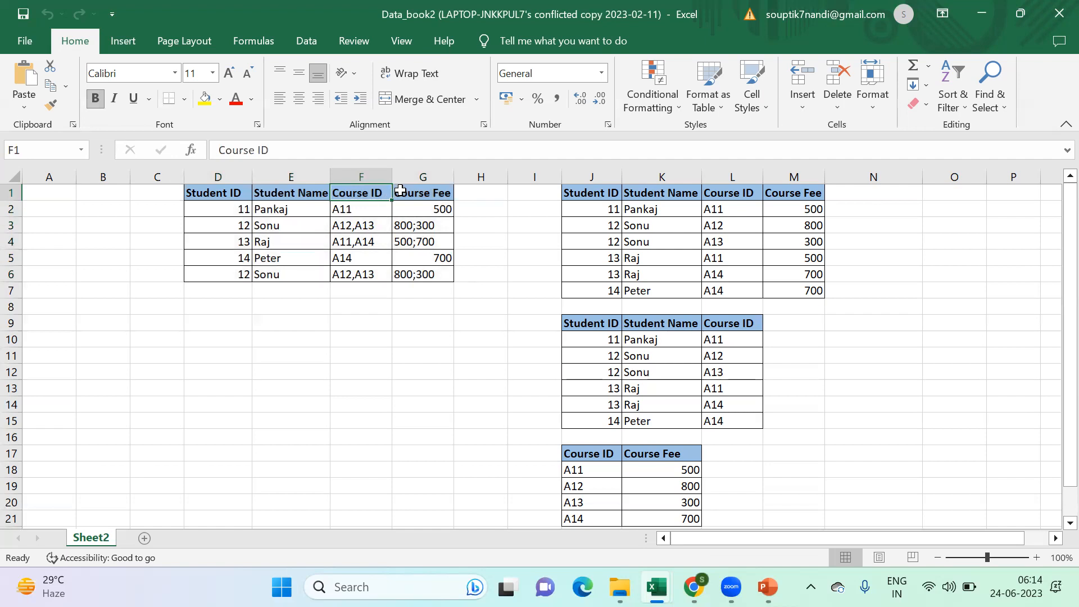
click(400, 191)
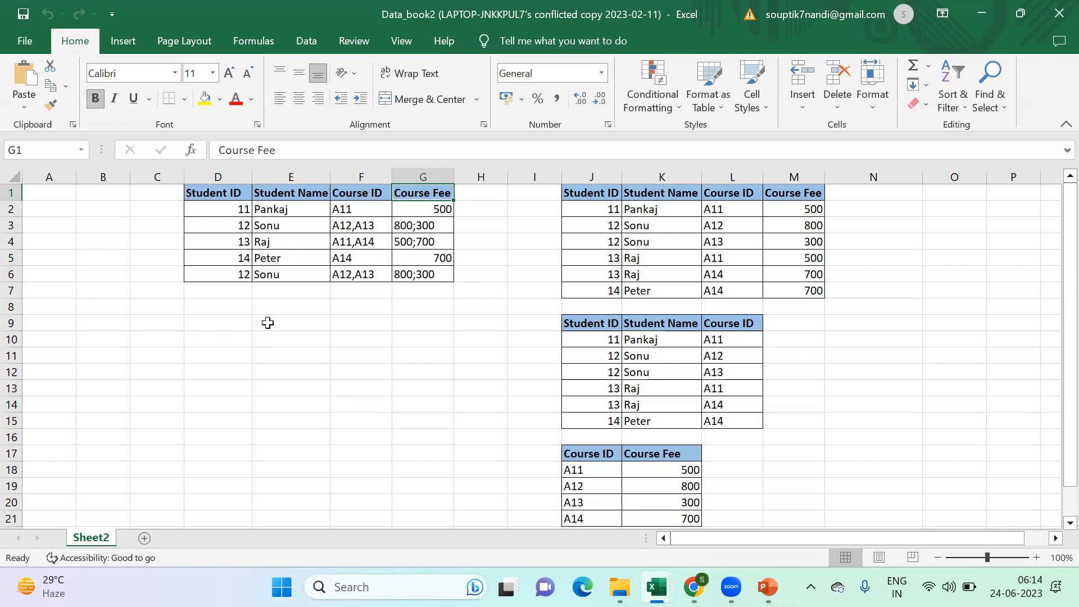
- Examine the first two student records cell by cell, from D2 through the course IDs in F3
click(231, 210)
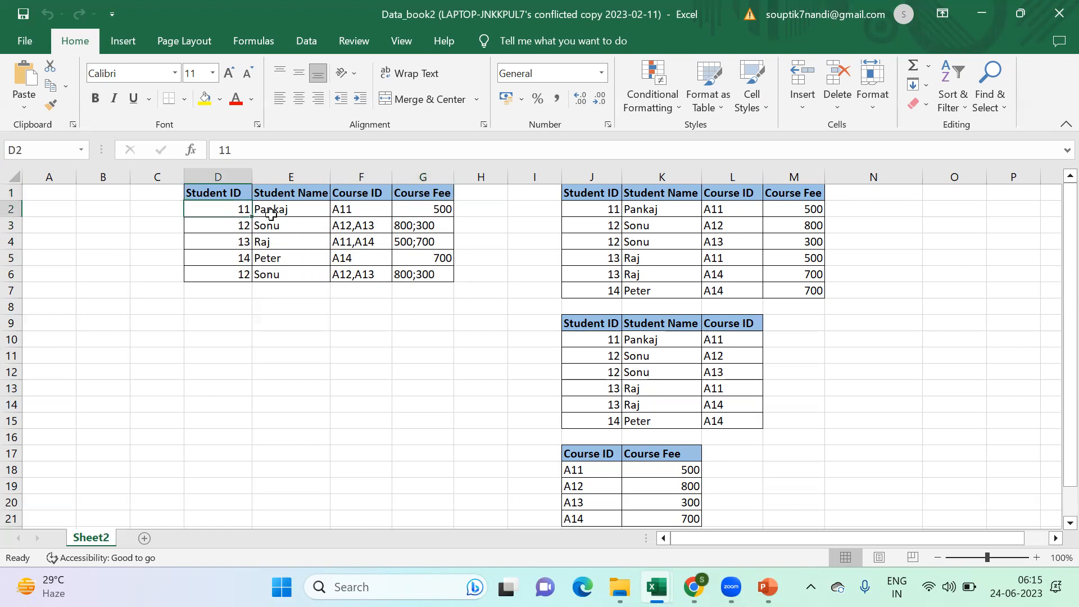
click(266, 212)
click(351, 210)
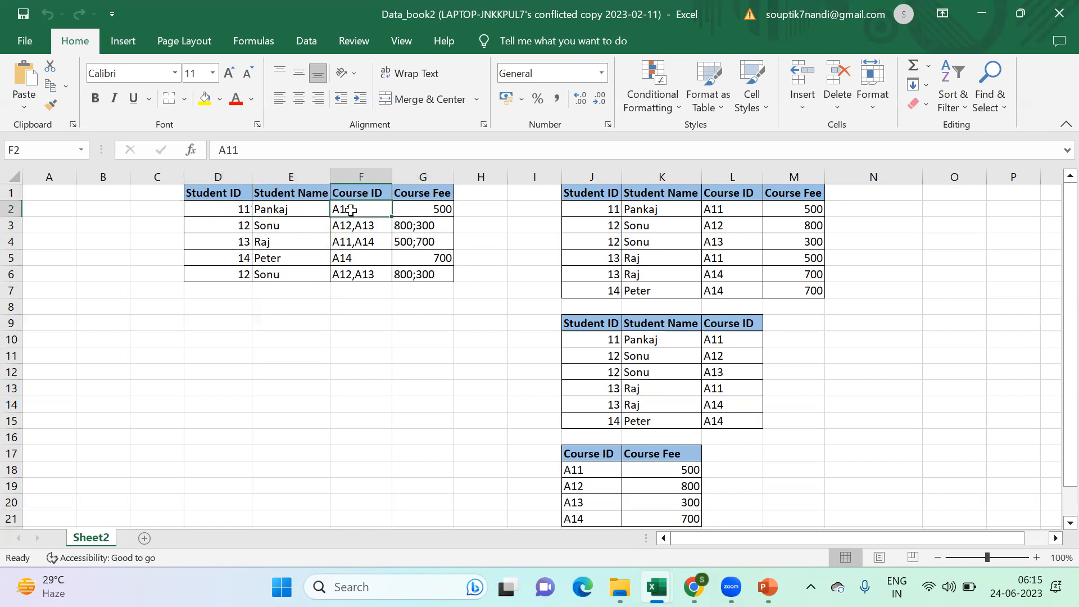
click(412, 209)
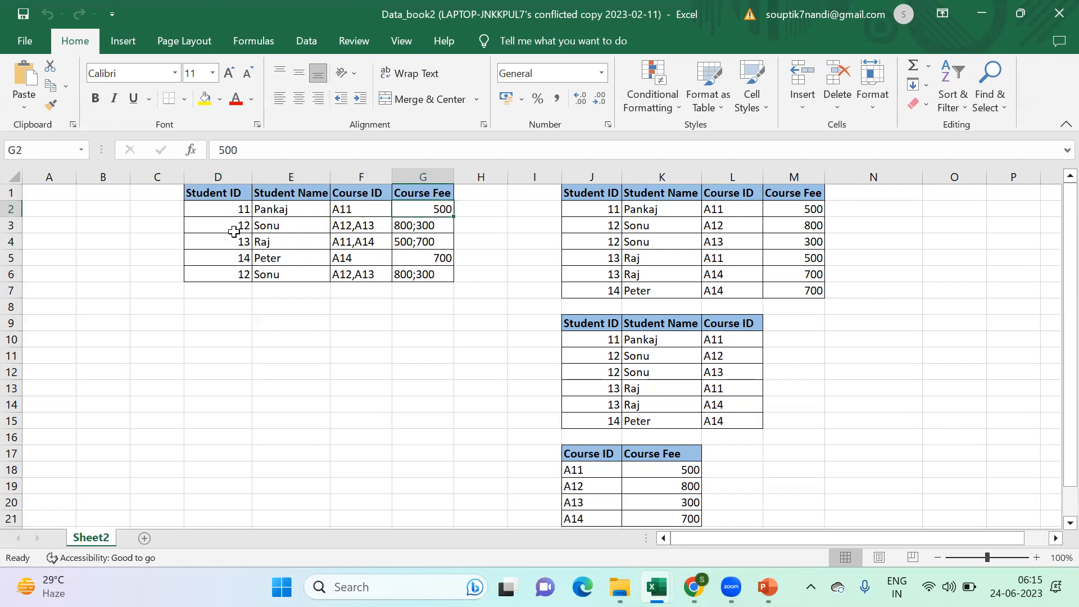
click(233, 230)
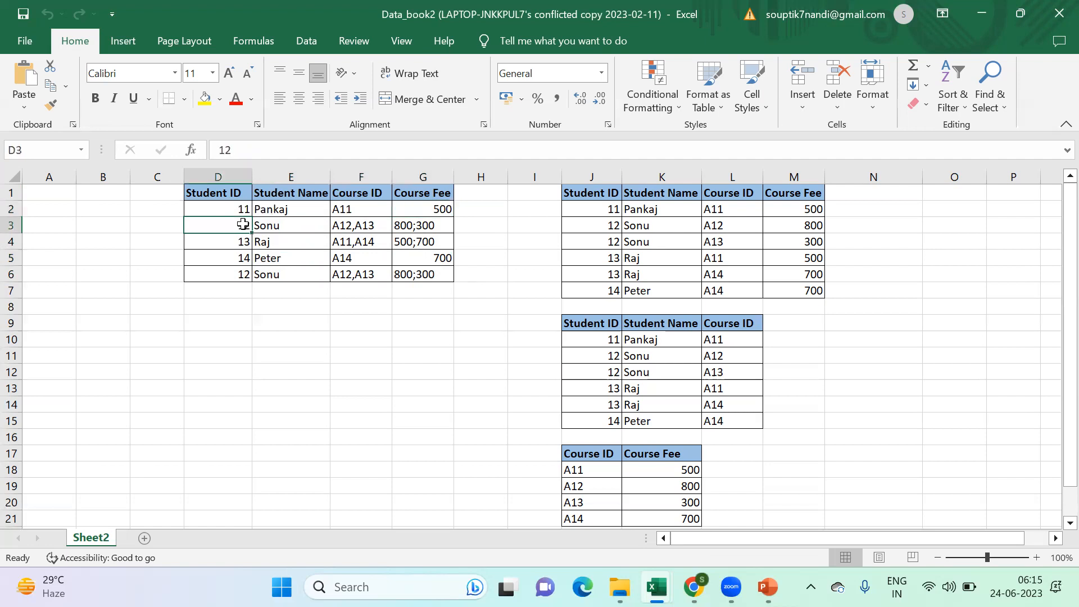
click(287, 226)
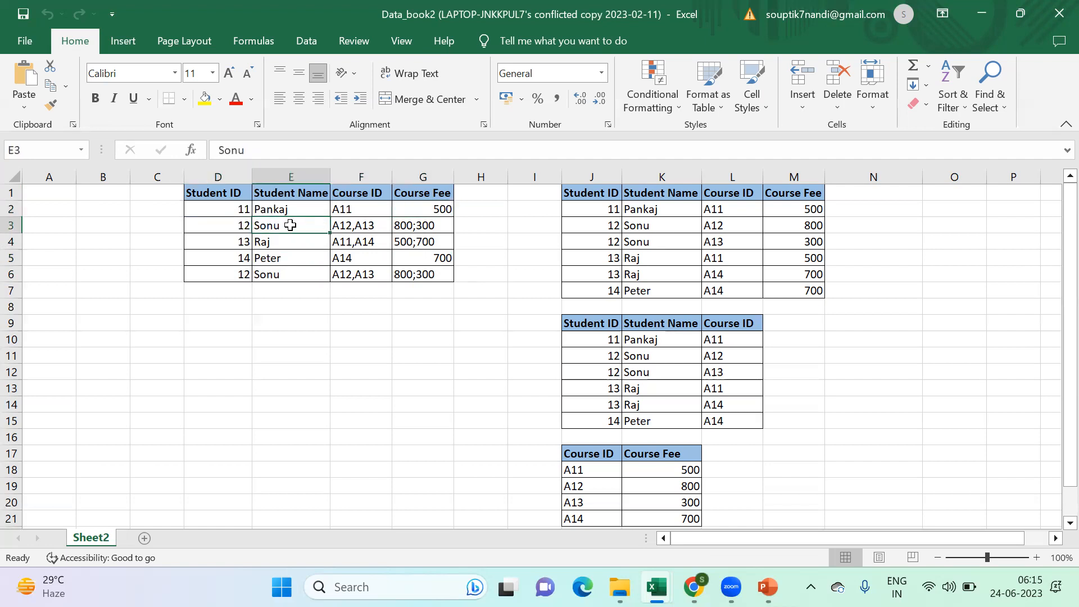
click(352, 226)
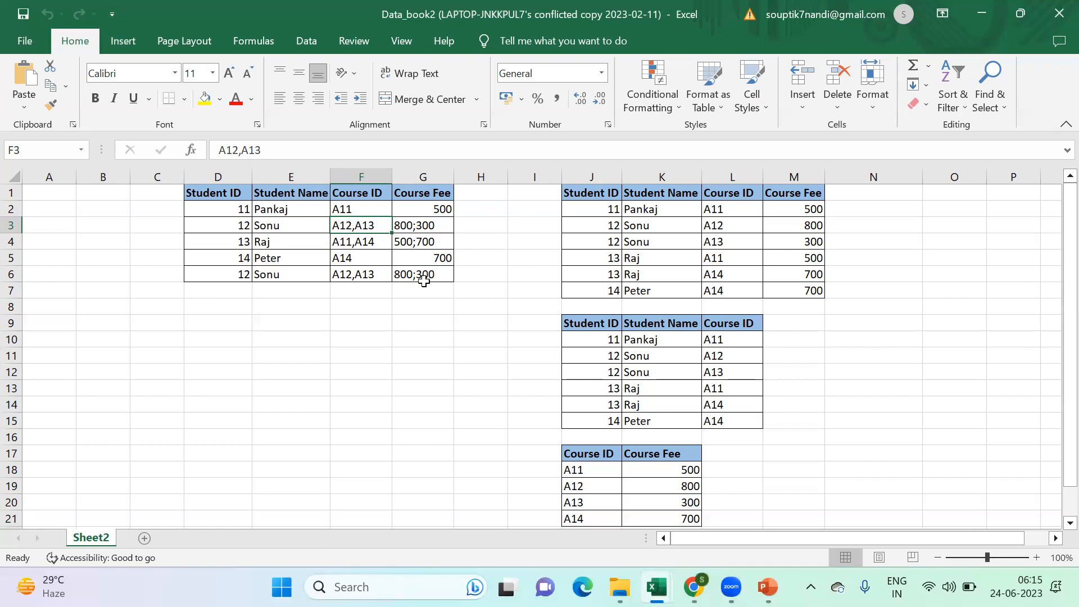
- Check the First Normal Form rules in the PowerPoint deck and return to the Excel conflicted-copy workbook
click(767, 587)
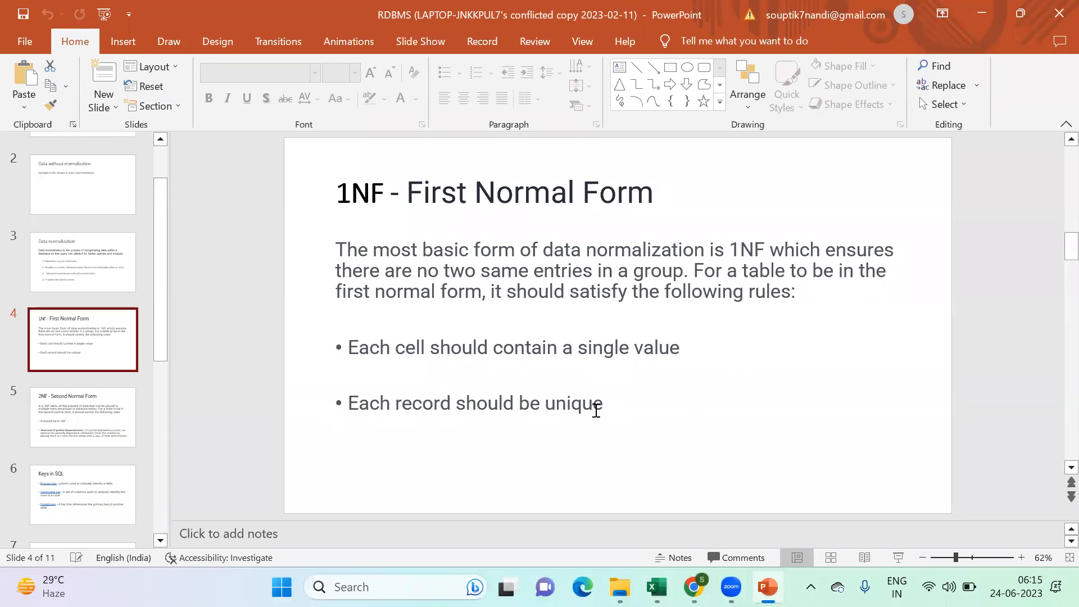
mouse_move(657, 586)
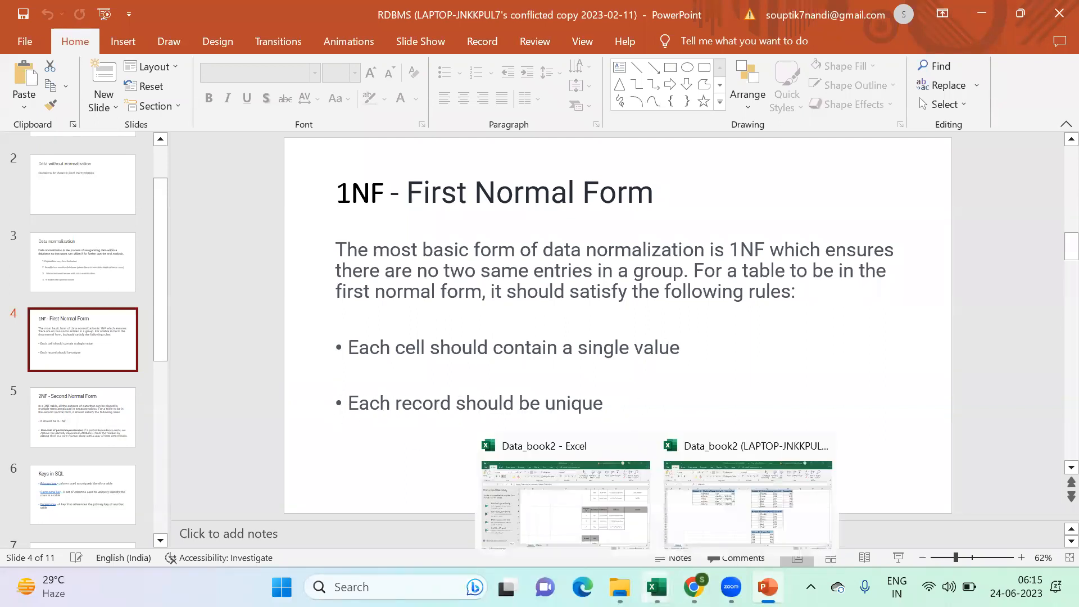
click(716, 528)
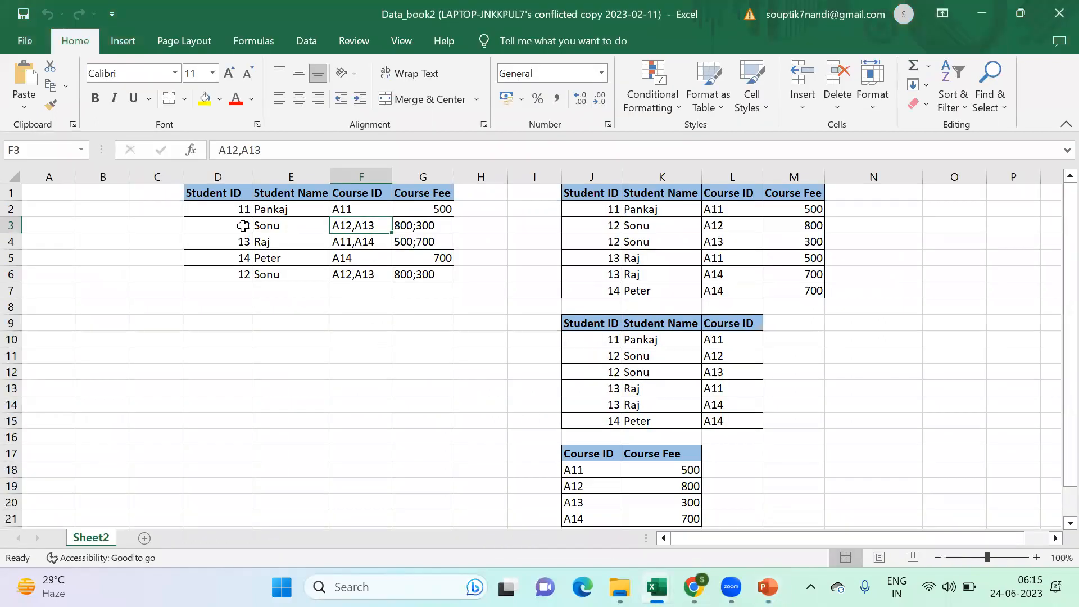
- Highlight the duplicate student records in D3:G3 and D6:G6 with yellow fill
drag(207, 225, 393, 218)
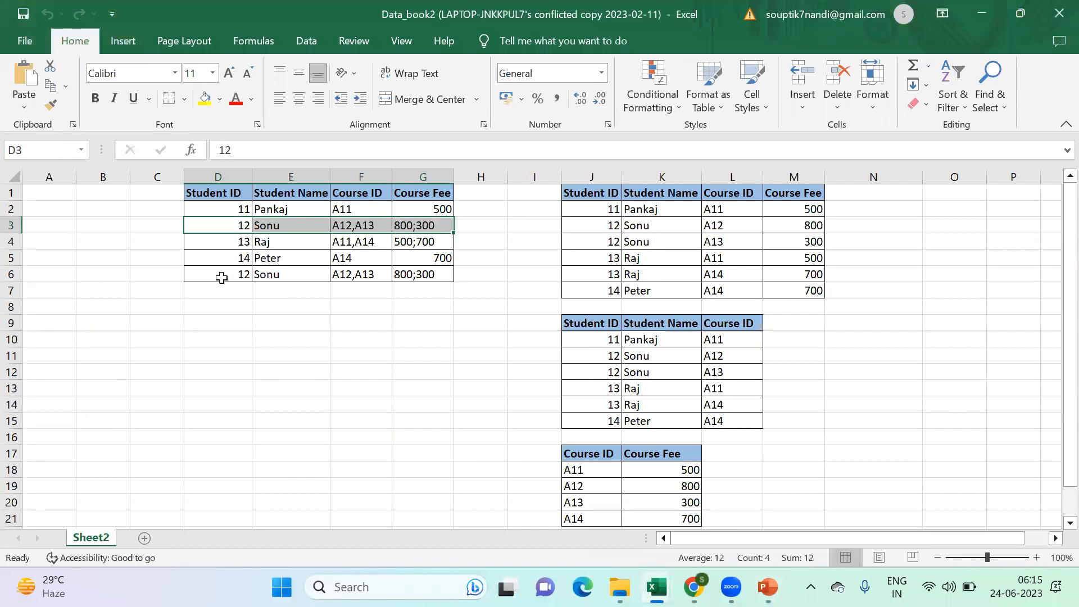
click(221, 277)
drag(223, 226, 396, 225)
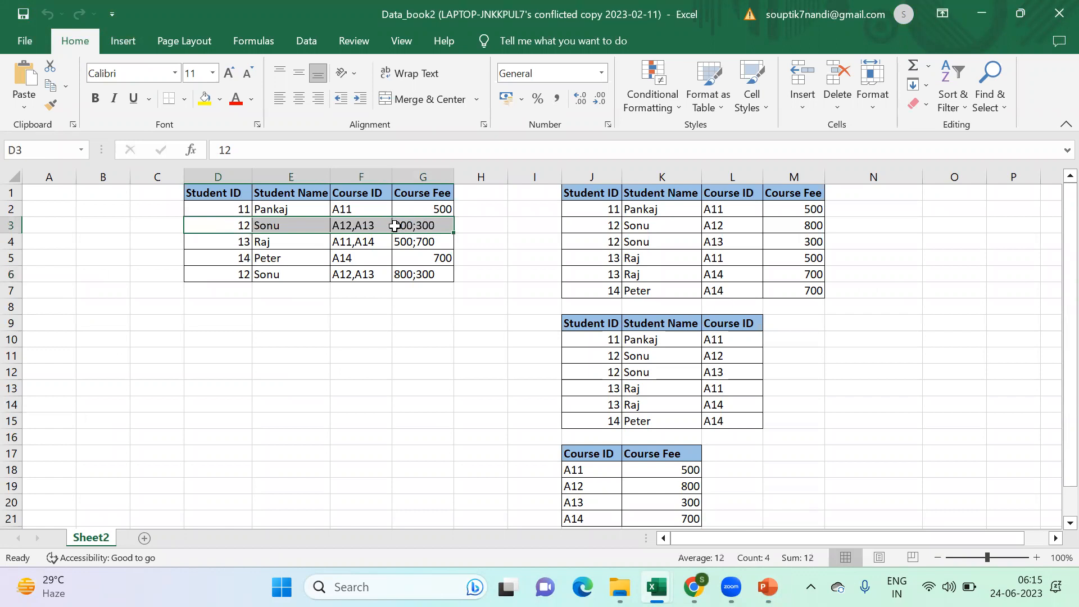
click(205, 102)
click(246, 275)
drag(246, 276, 406, 281)
click(205, 103)
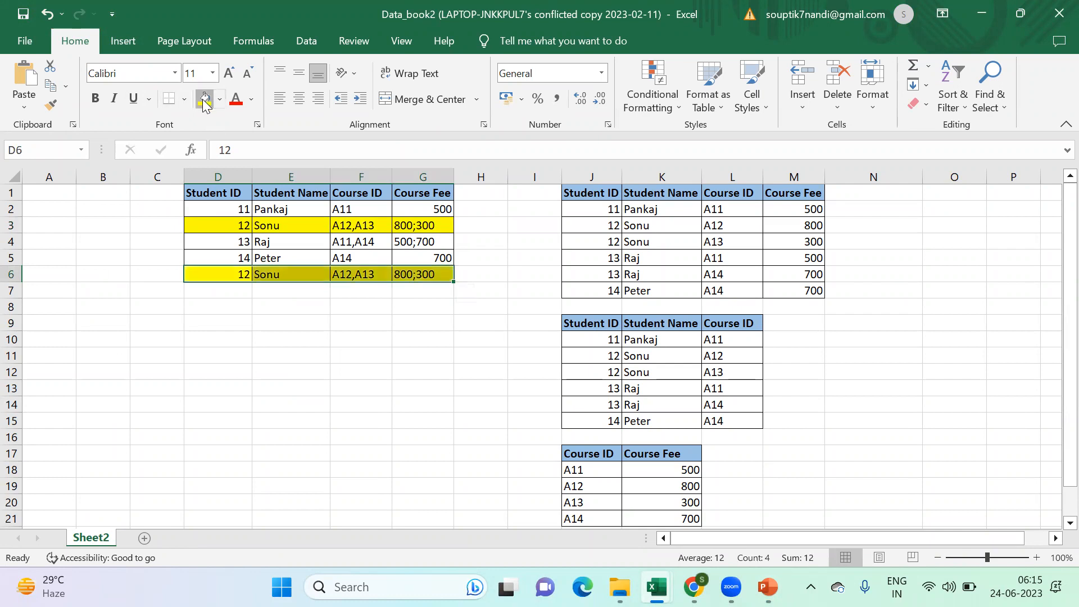
click(417, 338)
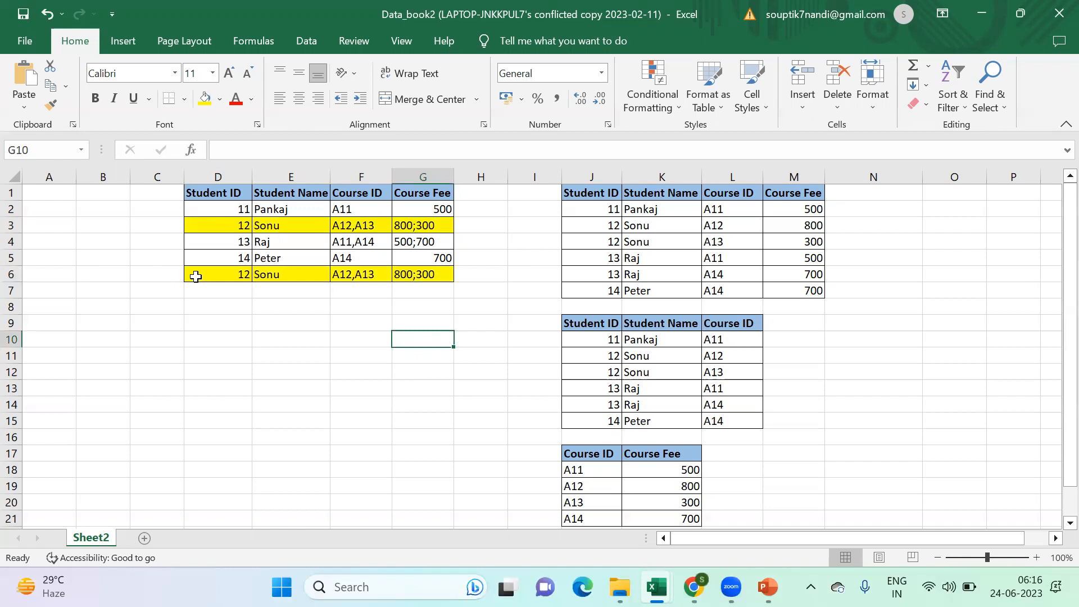
- Copy the table without its duplicate last record, D1:G5, to a new table starting at D8
drag(228, 190, 424, 260)
key(ctrl+c)
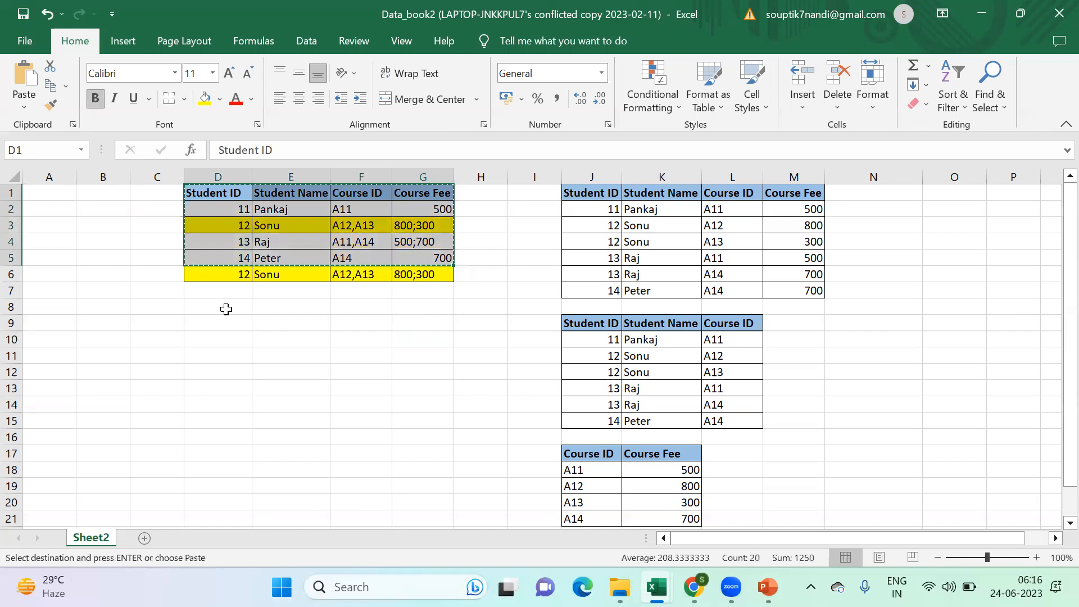
click(225, 306)
key(ctrl+v)
click(376, 437)
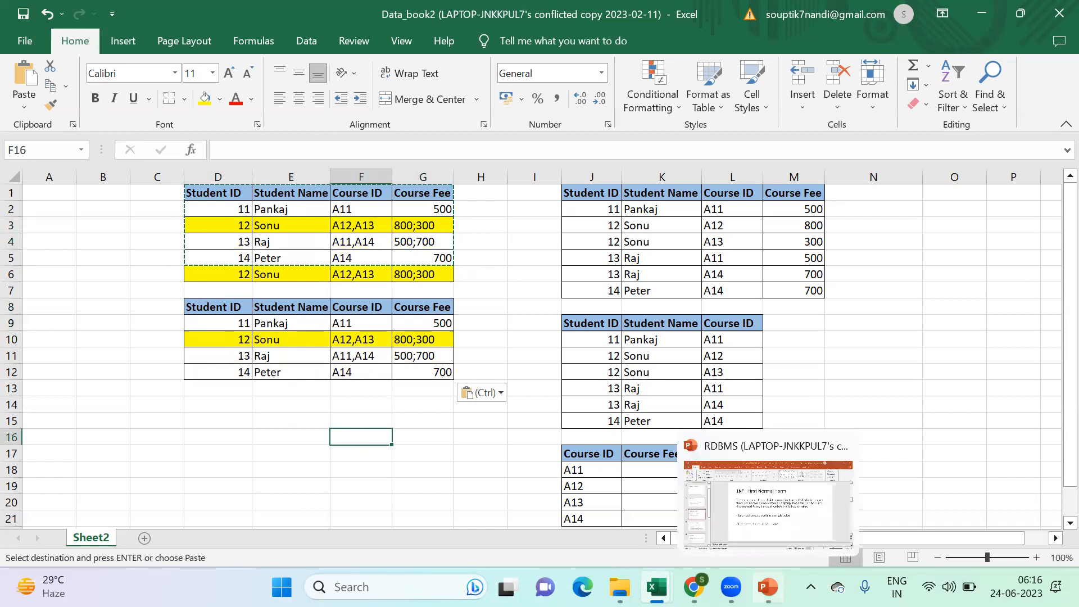
- Recheck the 1NF rules in PowerPoint, then inspect the multi-value course ID and fee cells in F10:G11 of the Excel table
click(767, 586)
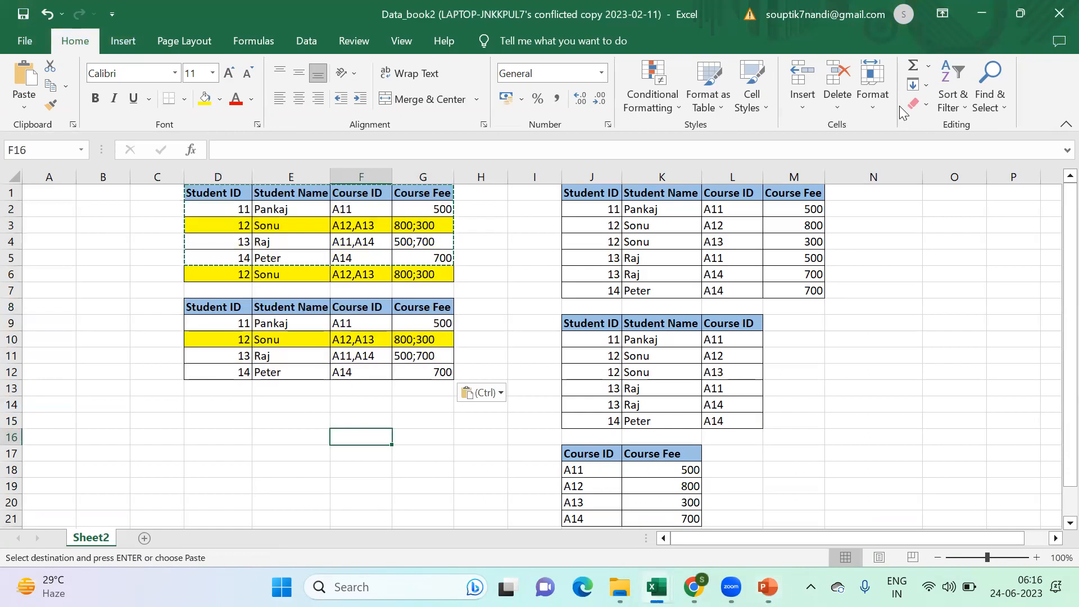
click(981, 13)
click(375, 337)
click(369, 355)
click(400, 340)
click(416, 355)
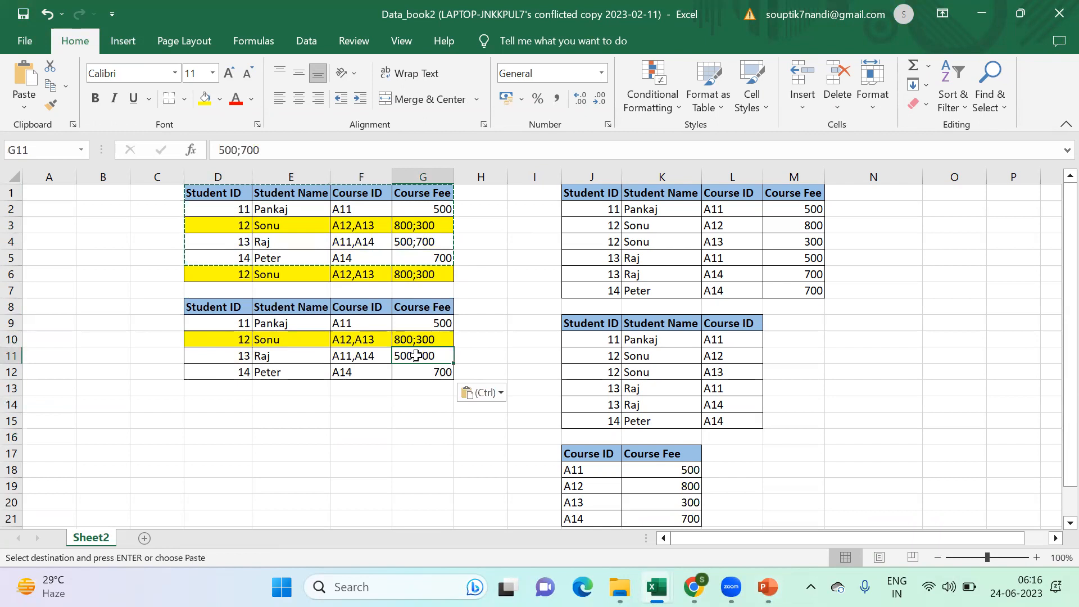
click(208, 309)
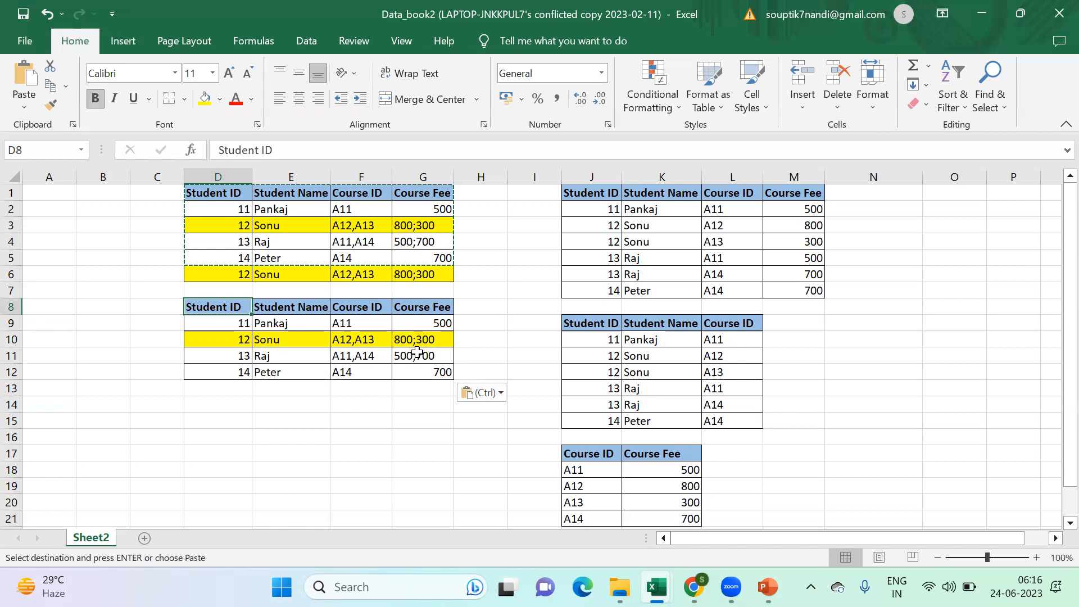
click(358, 340)
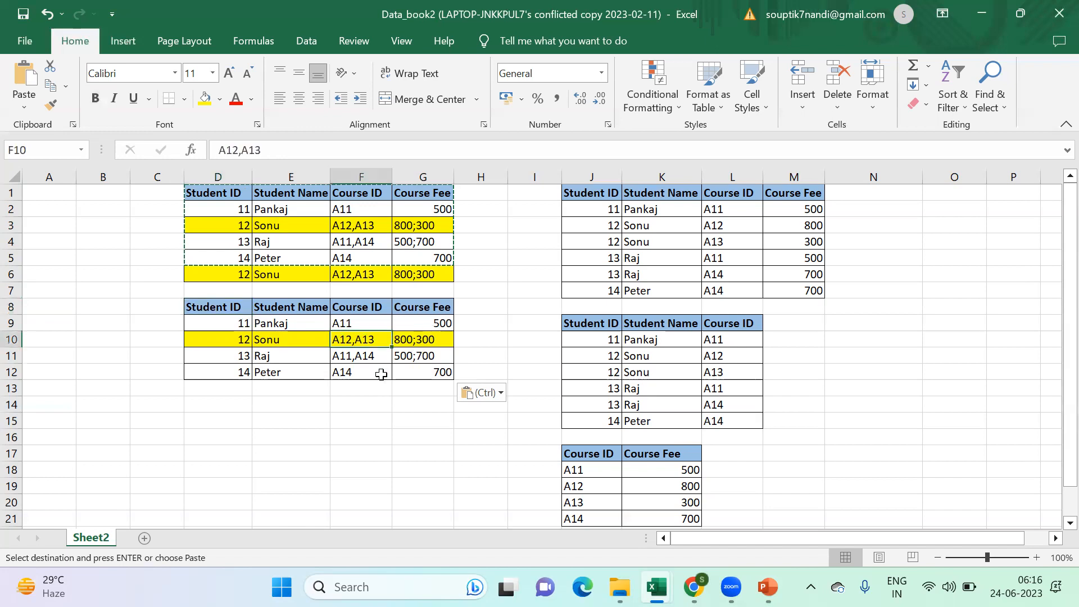
- Copy the deduplicated table D8:G12 to a new table starting at D15
click(208, 308)
drag(207, 308, 404, 374)
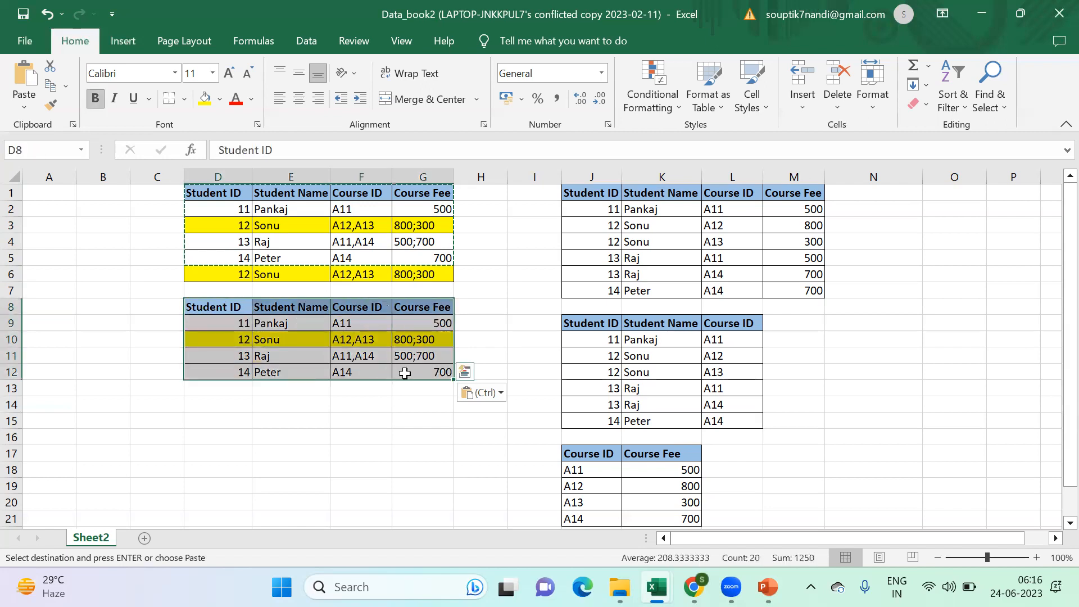
key(ctrl+c)
click(221, 421)
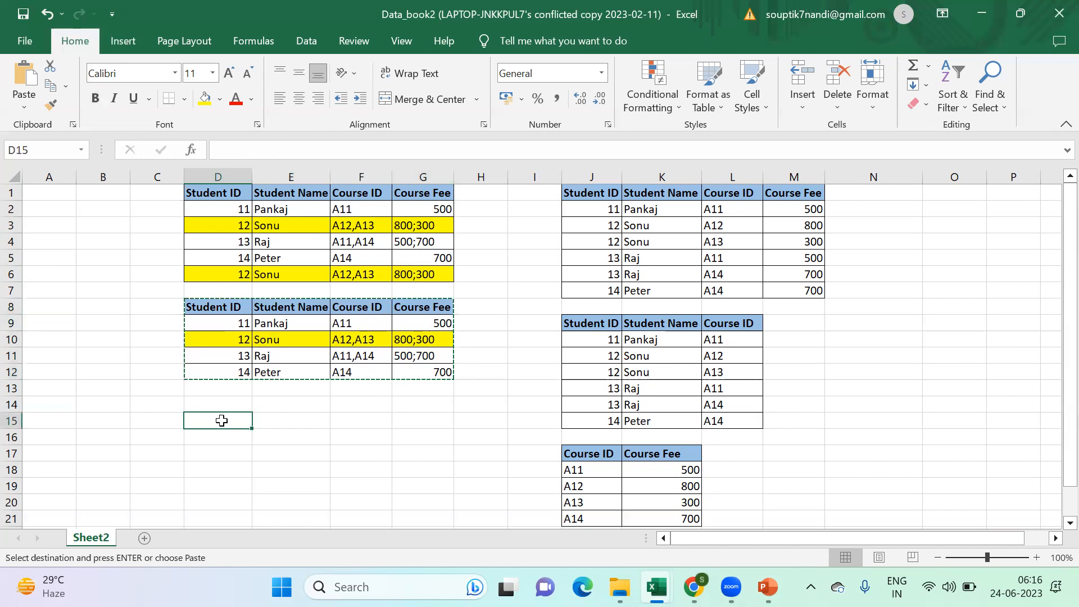
key(ctrl+v)
- Remove ",A13" from the course ID in F17, leaving only A12
click(238, 453)
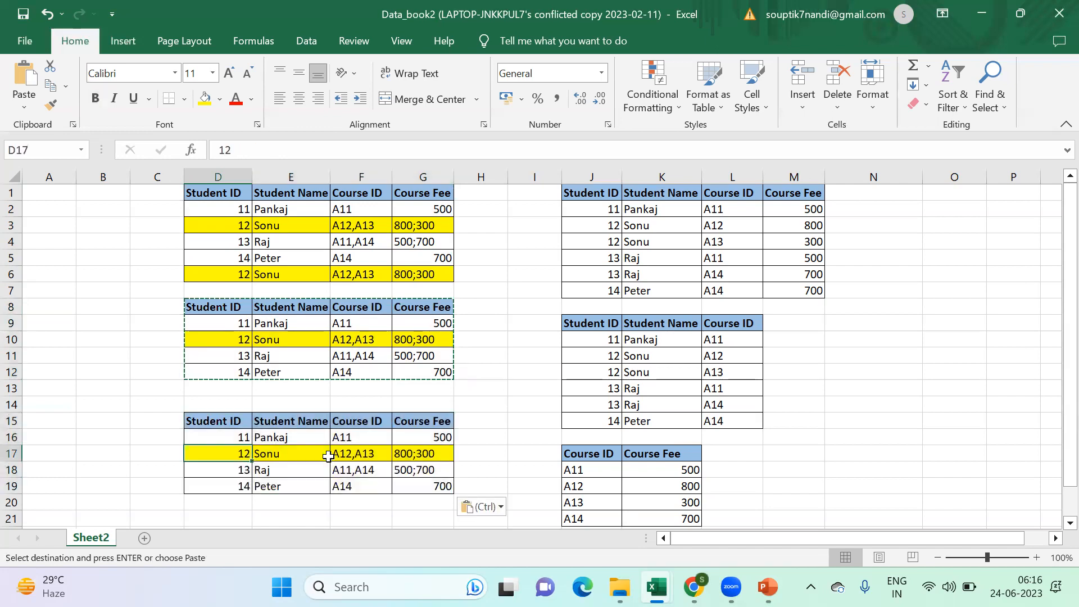
click(357, 454)
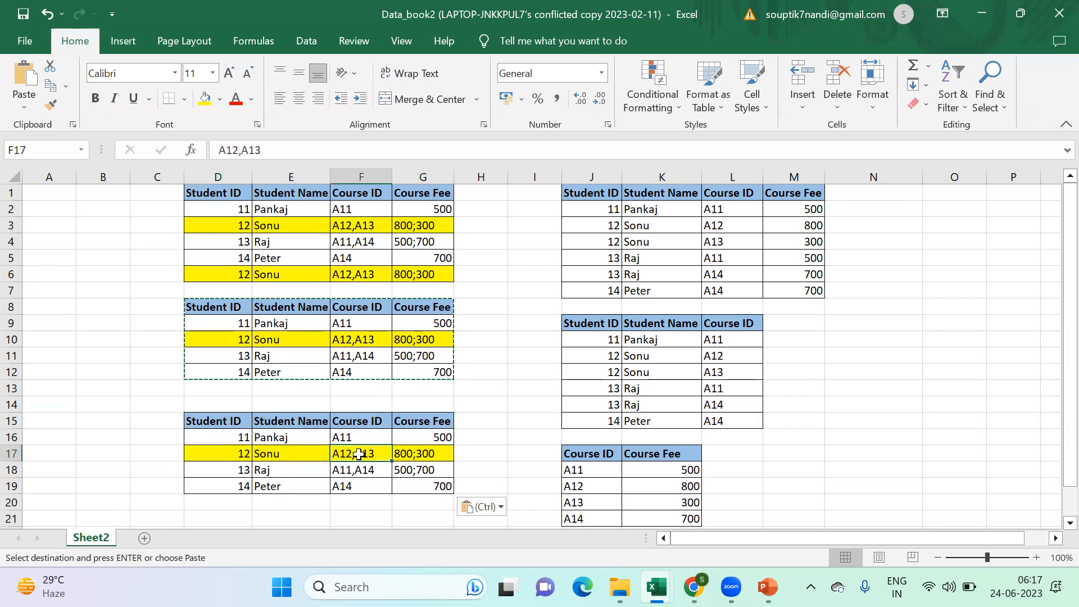
double_click(372, 454)
drag(374, 454, 354, 453)
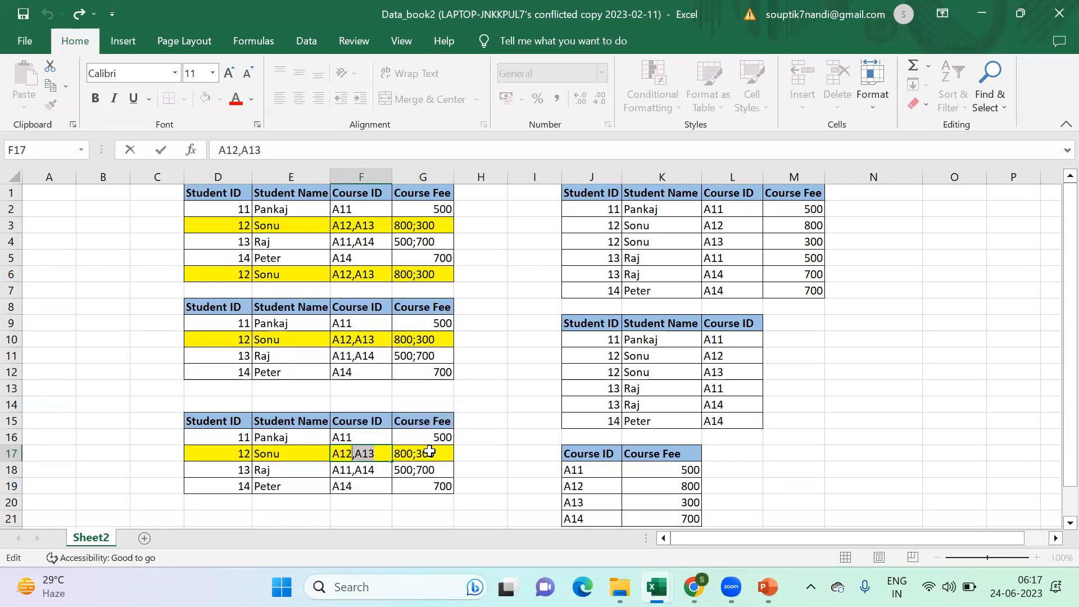
key(BackSpace)
click(345, 503)
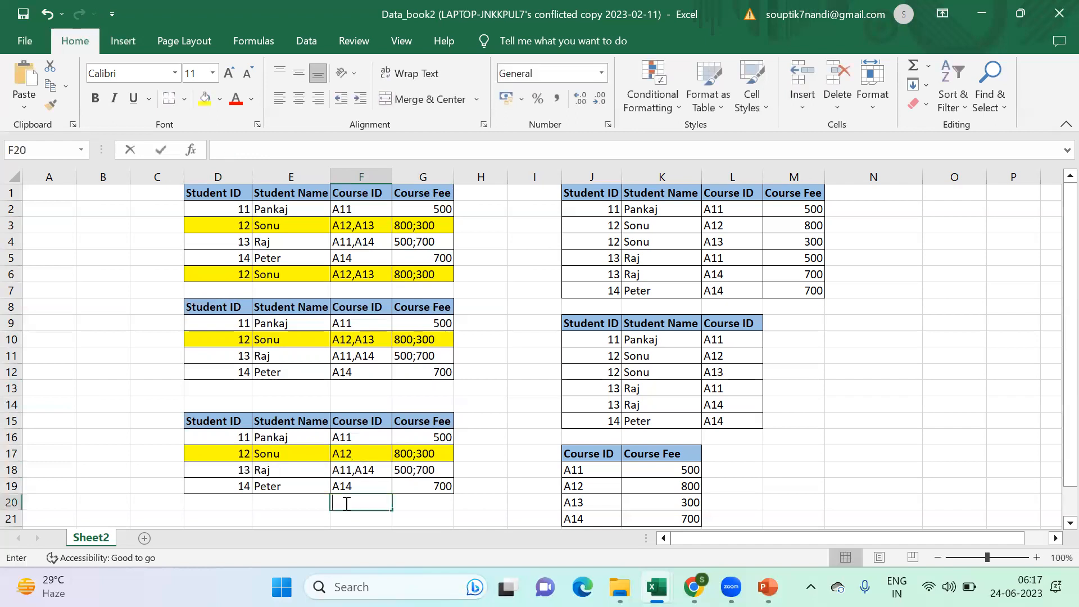
- Enter the split-off course ID A13 in F20, without its leading comma
text(,A13)
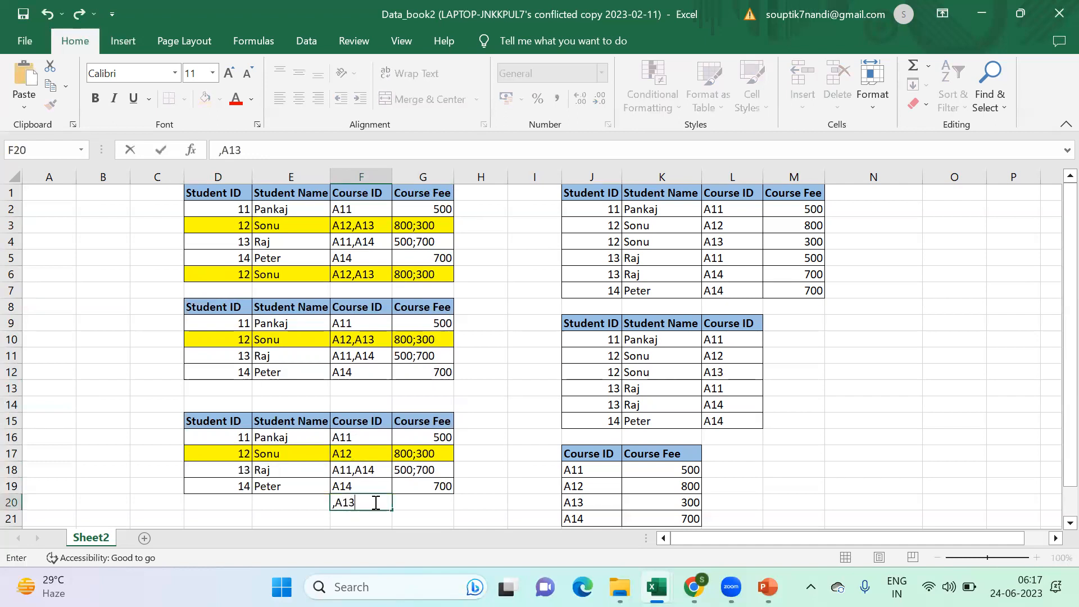
click(336, 503)
key(BackSpace)
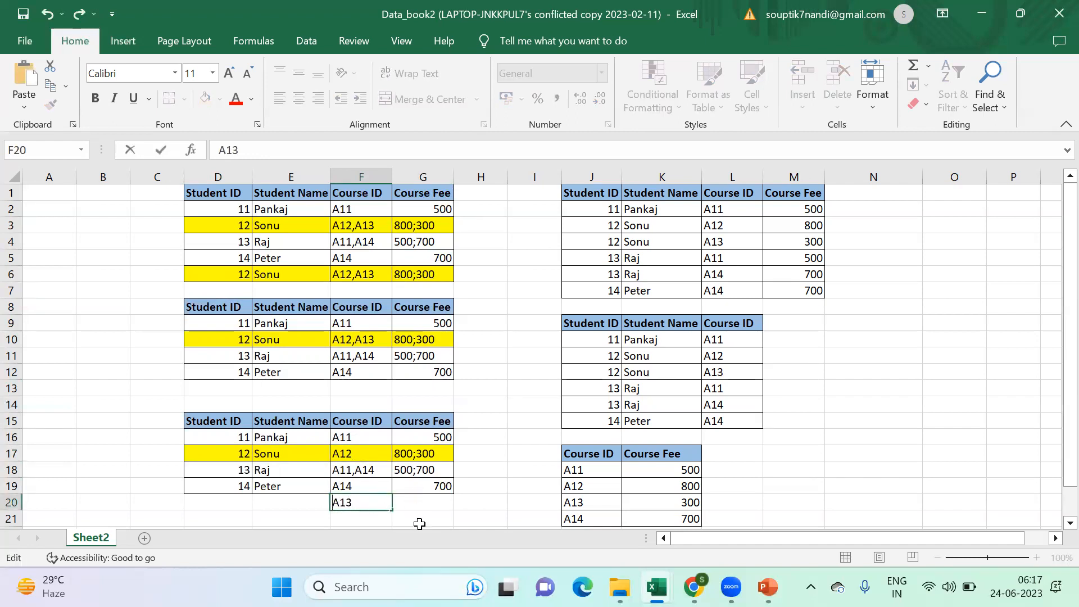
click(421, 517)
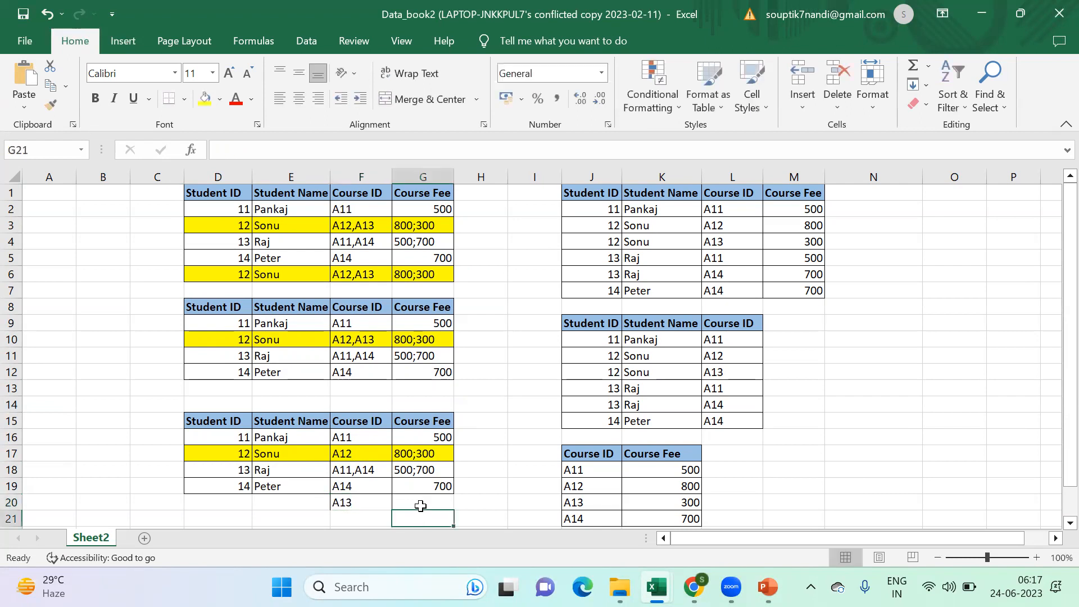
- Move the second fee from G17 to G20, leaving 800 in G17 and 300 without the semicolon in G20
click(414, 454)
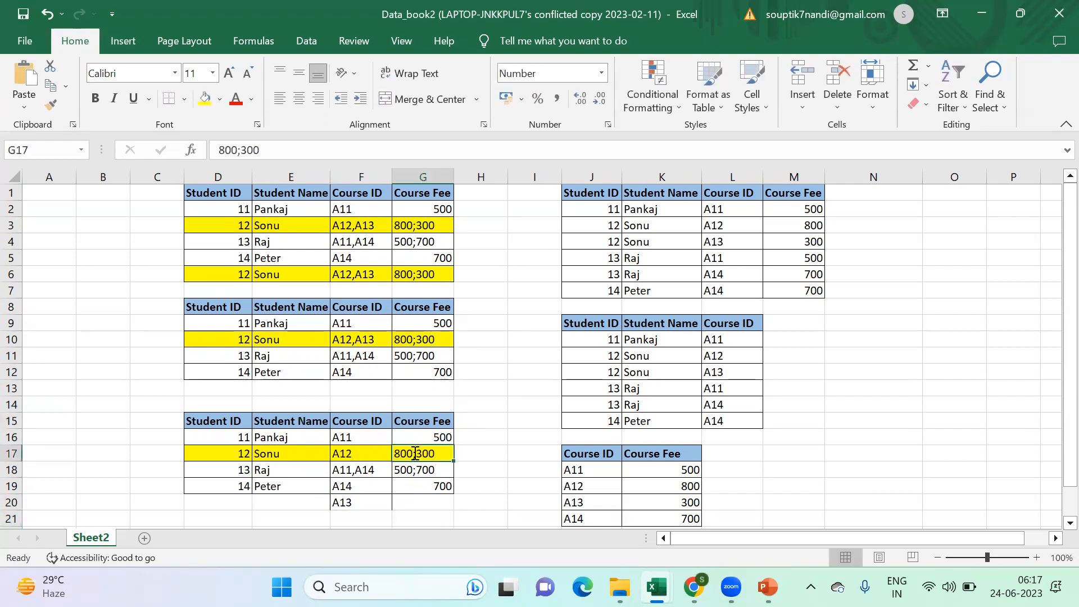
double_click(414, 453)
drag(437, 455, 422, 454)
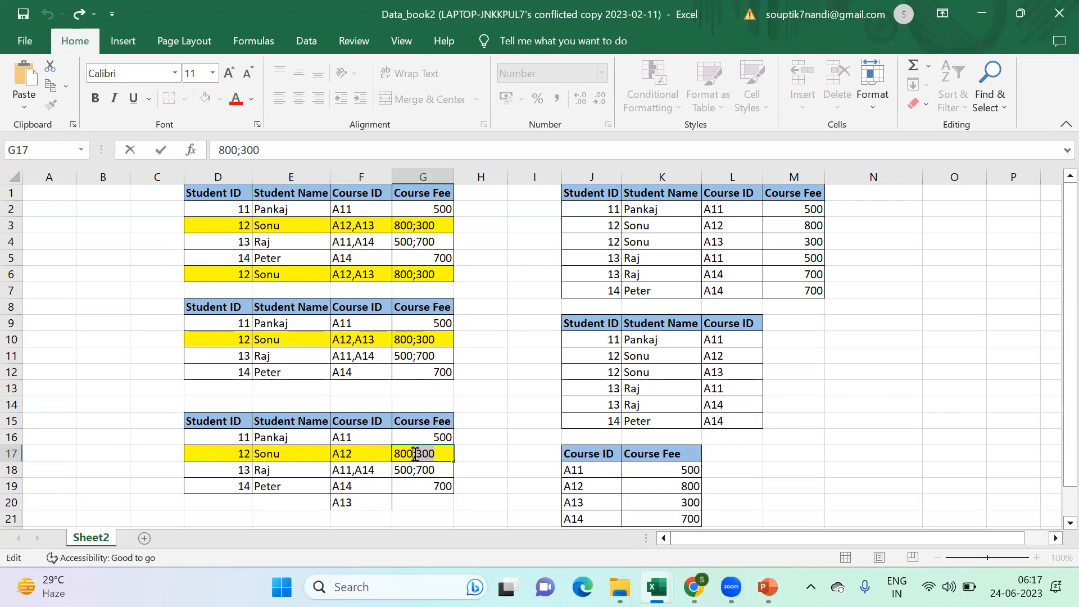
key(BackSpace)
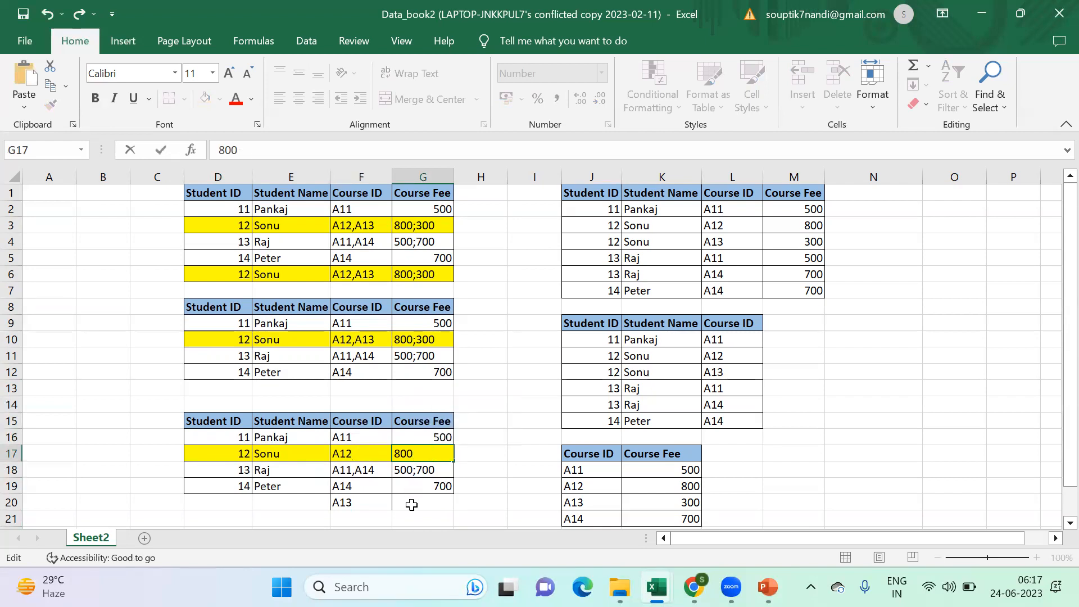
click(412, 504)
key(ctrl+v)
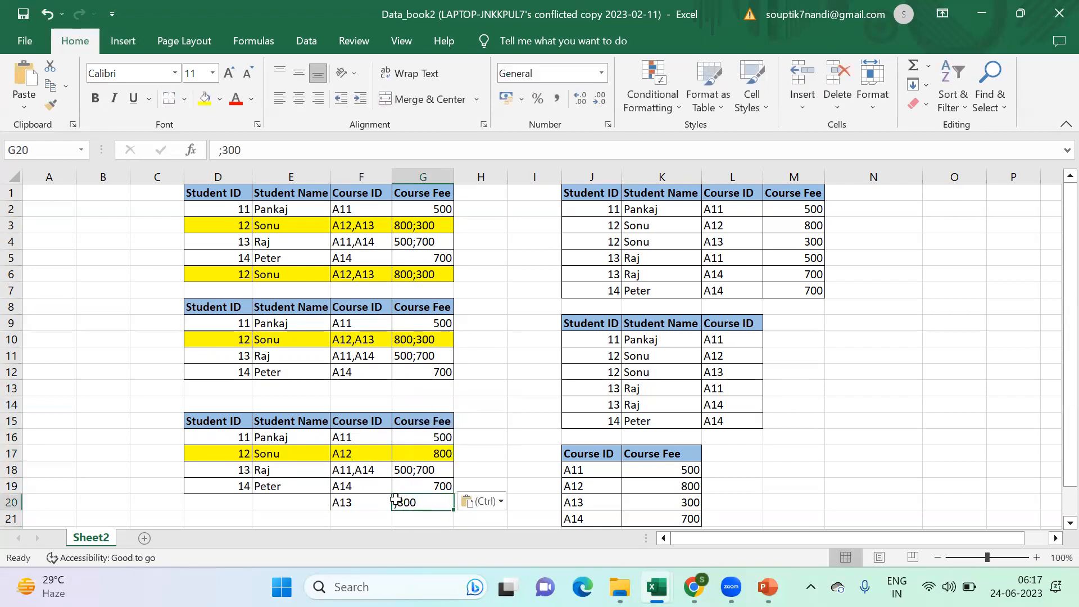
double_click(399, 501)
key(BackSpace)
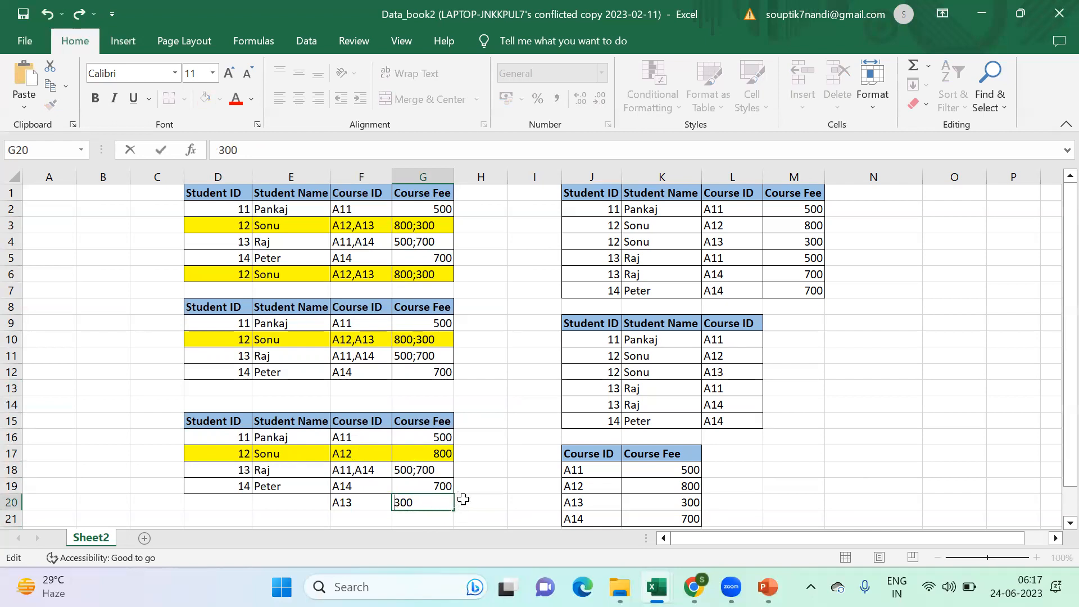
click(479, 499)
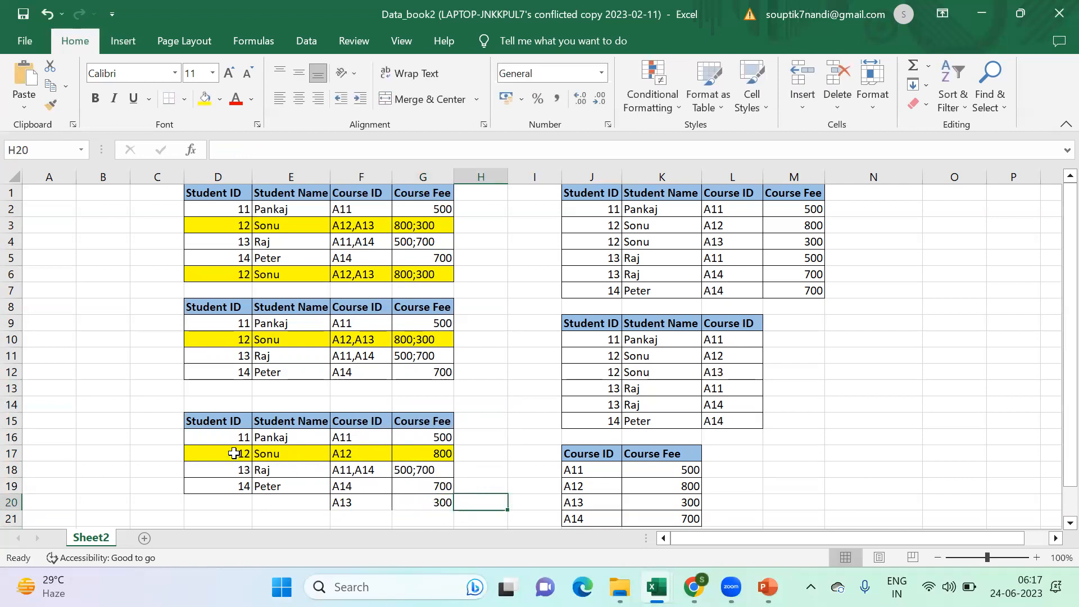
- Copy the student ID and name for student 12 from D17:E17 to D20:E20
drag(234, 453, 296, 452)
key(ctrl+c)
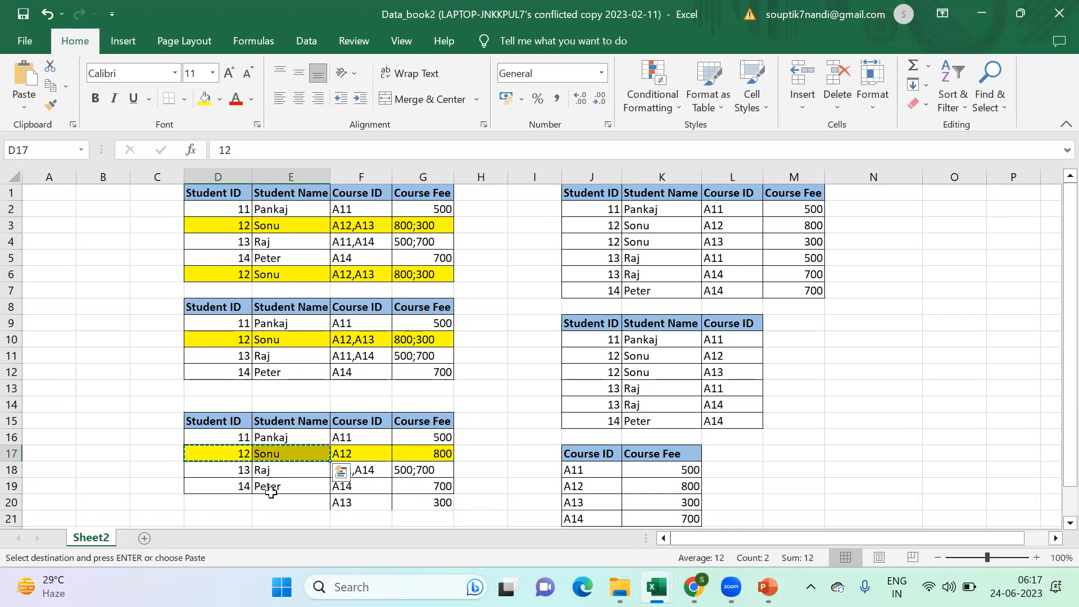
click(243, 502)
key(ctrl+v)
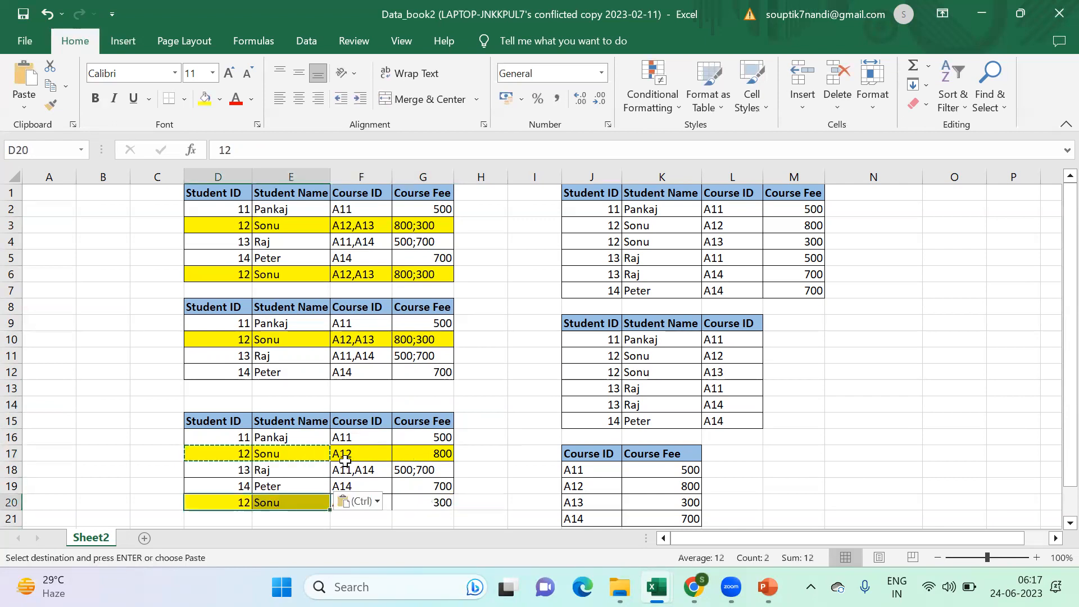
- Copy the student ID and name for student 13 from D18:E18 to D21:E21
scroll(422, 494, down, 2)
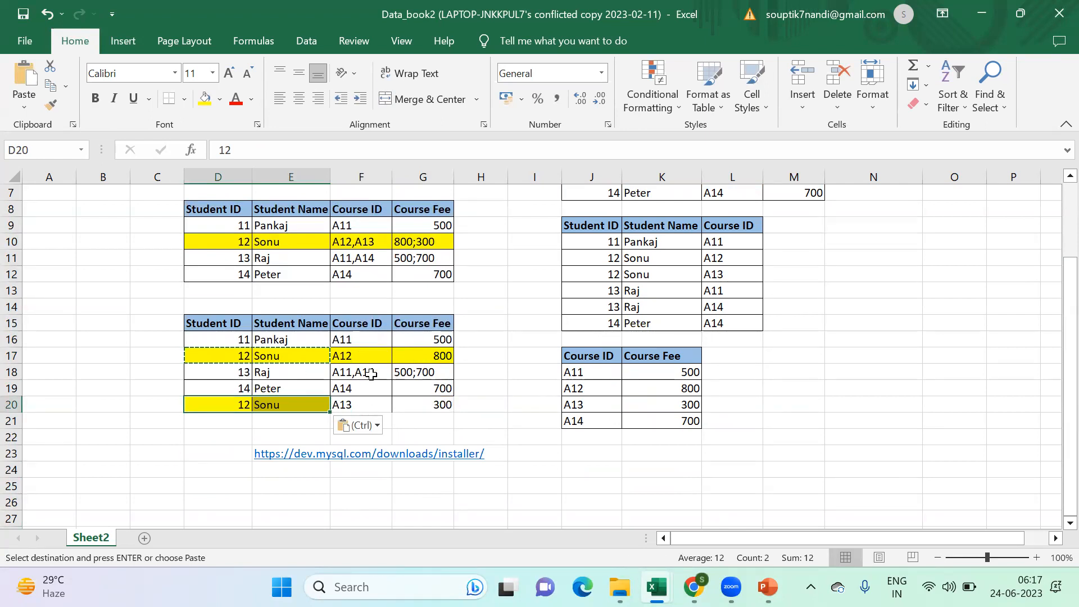
drag(228, 372, 284, 369)
key(ctrl+c)
click(228, 421)
key(ctrl+v)
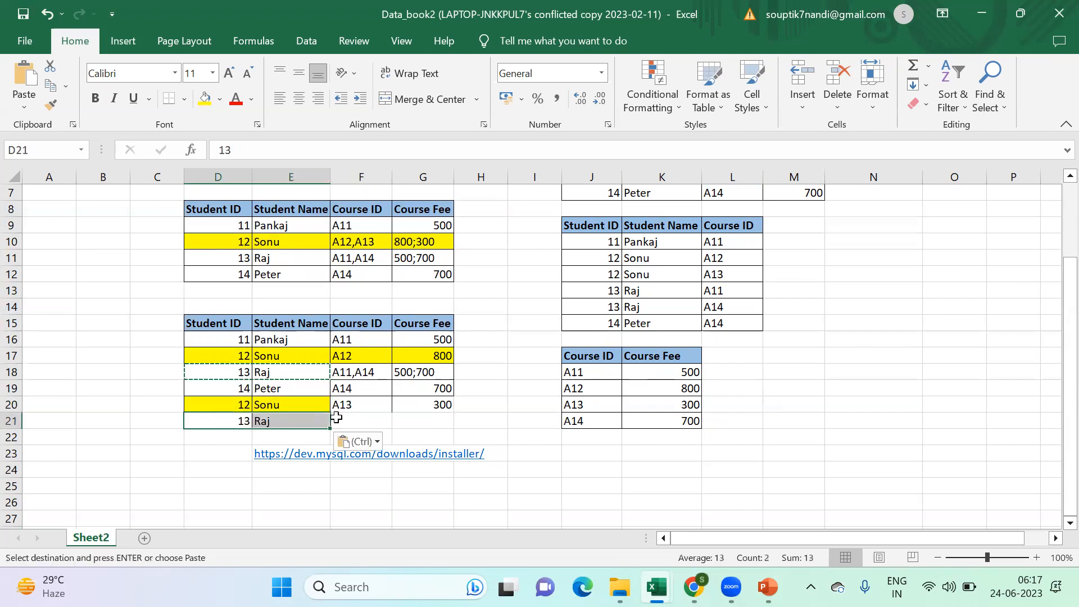
- Move ",A14" from the course ID in F18 to F21, leaving only A11 in F18
double_click(379, 374)
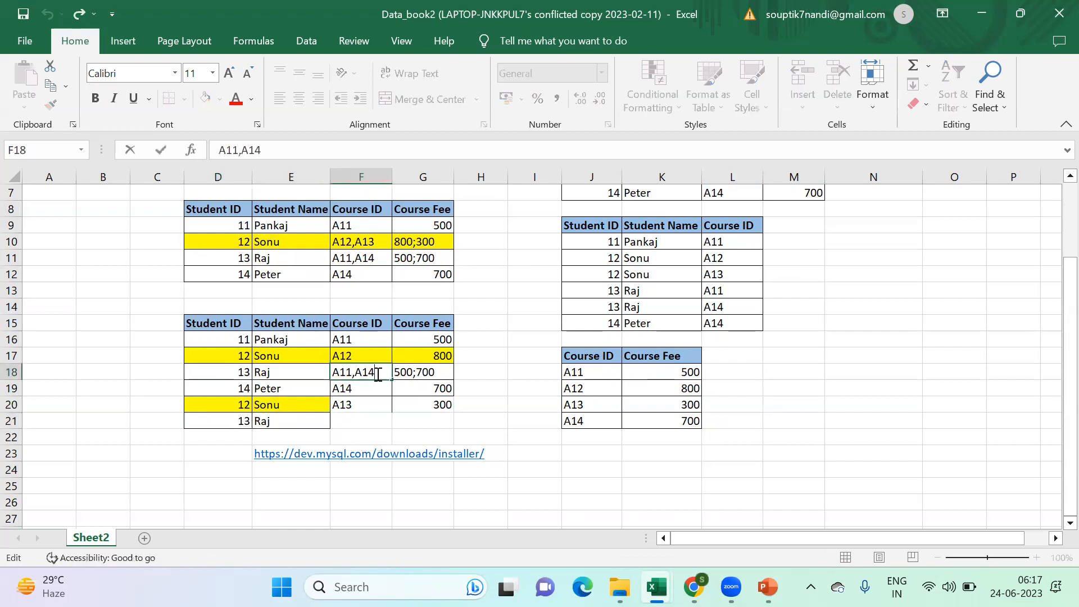
drag(372, 375, 358, 377)
key(ctrl+x)
click(359, 421)
key(ctrl+v)
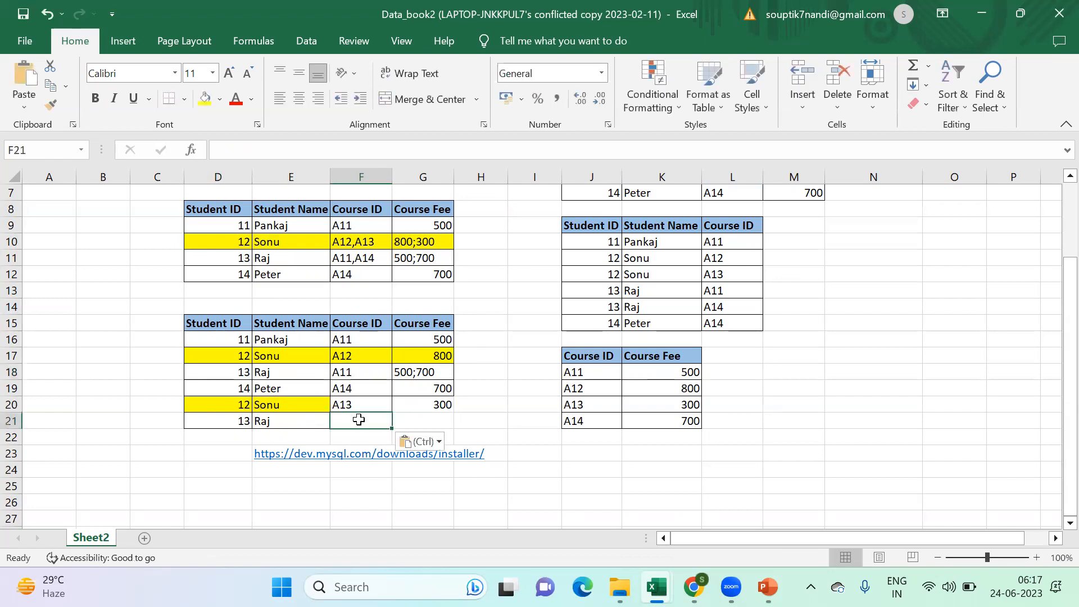
- Move ";700" from the course fee in G18 to G21, leaving only 500 in G18
double_click(427, 371)
drag(434, 372, 412, 377)
key(ctrl+x)
click(401, 421)
key(ctrl+v)
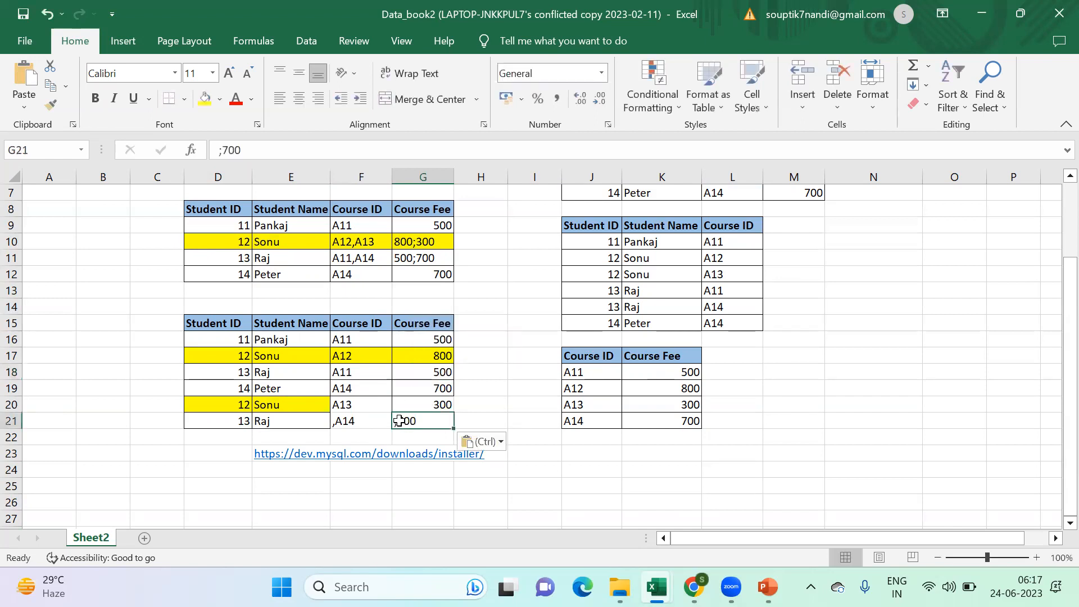
- Remove the leading comma in F21 and the leading semicolon in G21, leaving A14 and 700
double_click(333, 421)
key(Delete)
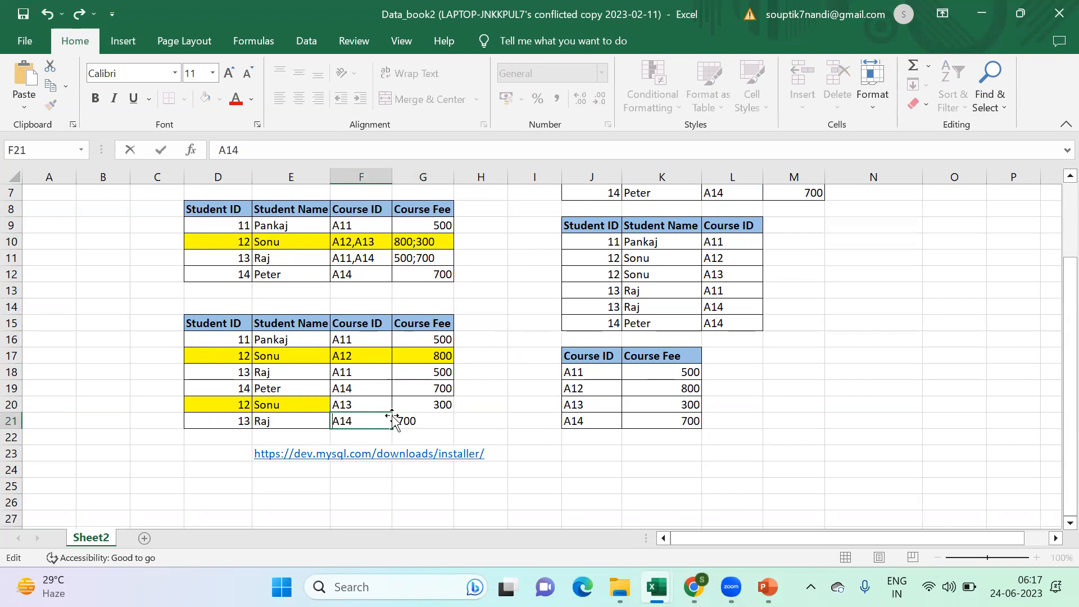
click(397, 420)
double_click(396, 421)
key(Delete)
click(486, 430)
click(530, 497)
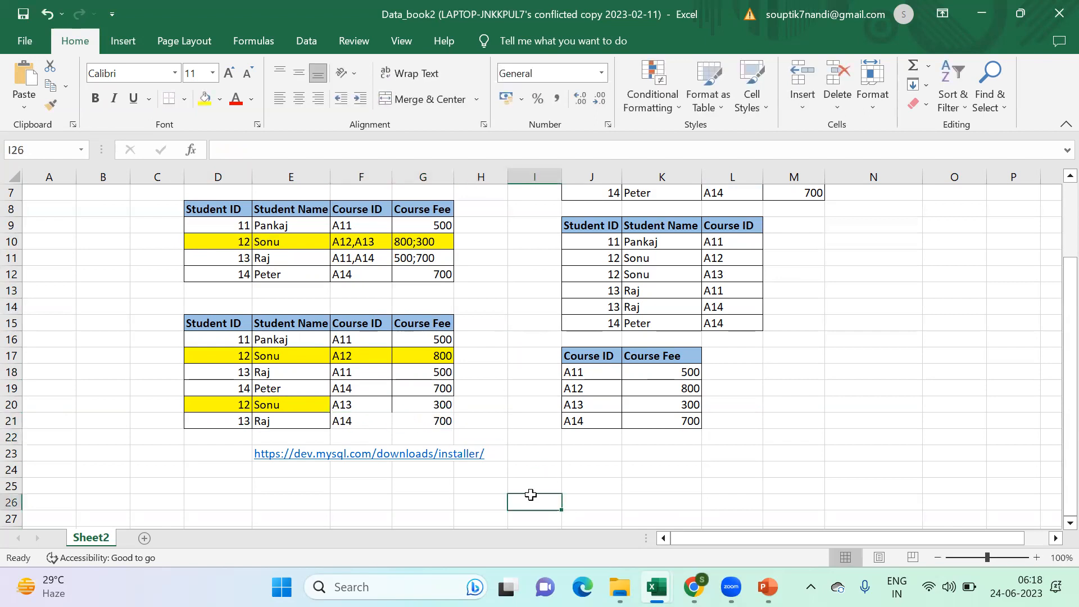
- Apply borders to all cells of the split table D15:G21
drag(204, 330, 453, 424)
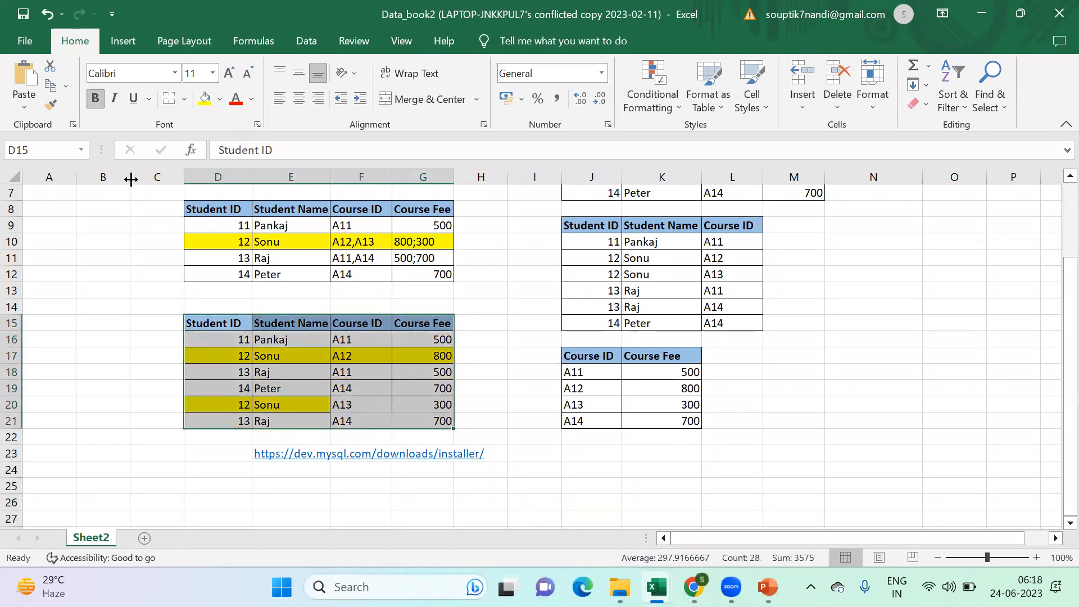
click(183, 100)
click(201, 251)
click(293, 373)
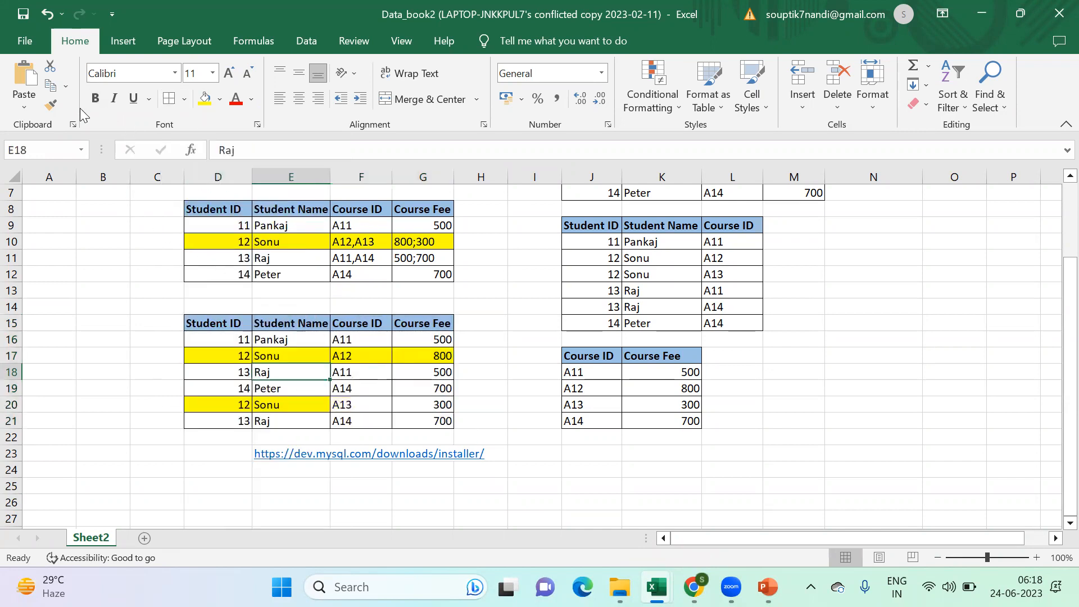
- Clear the yellow highlighting in D17:G20 by painting the plain cell format of E18 over it
click(50, 105)
drag(216, 353, 403, 404)
click(403, 405)
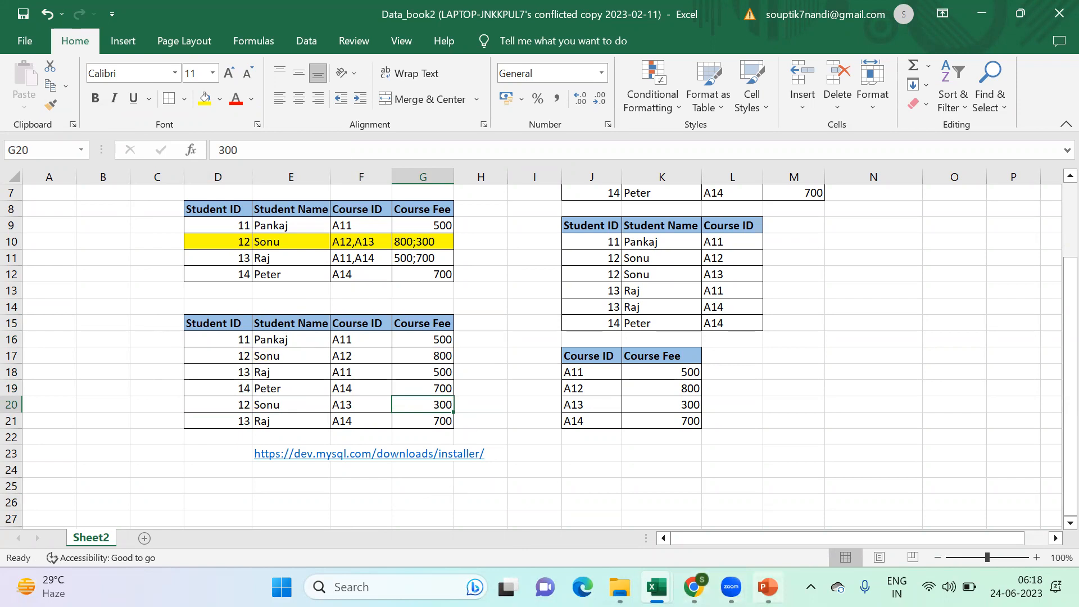
- Switch to PowerPoint to check the finished table against the First Normal Form rules slide
click(767, 586)
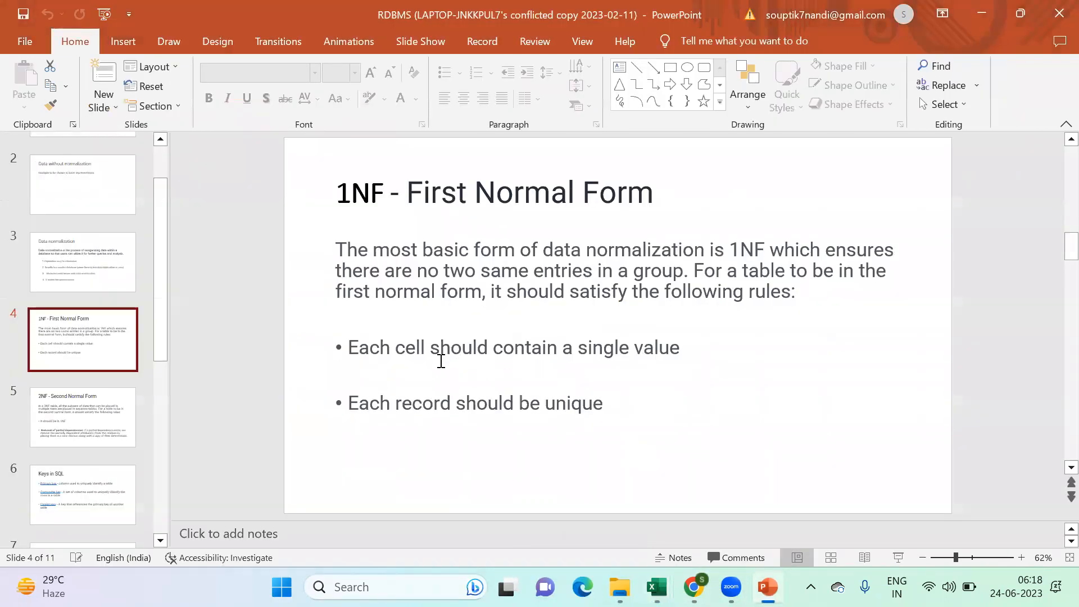
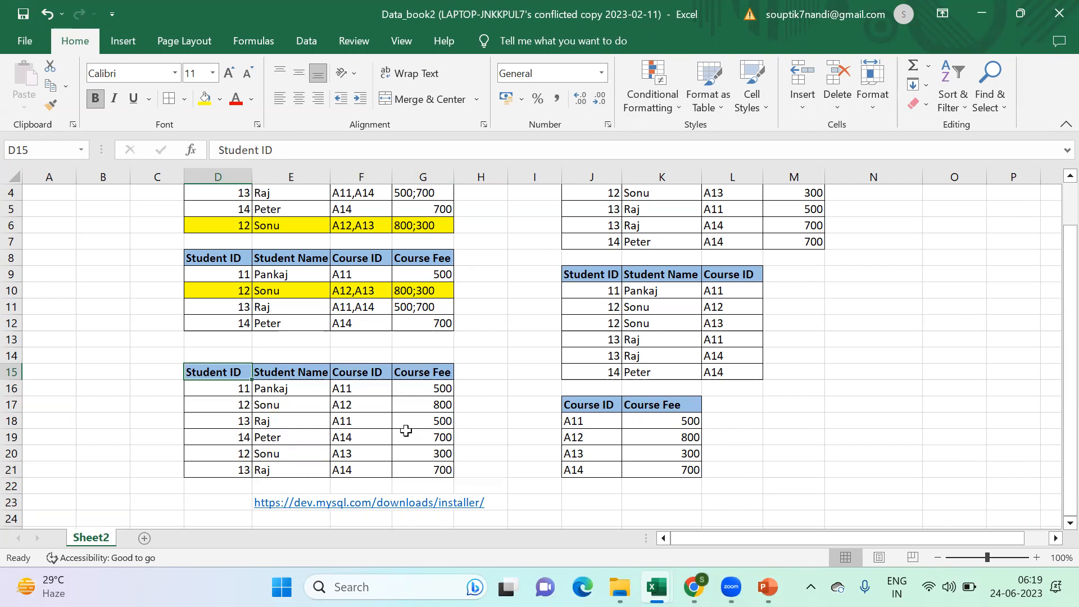
- Review the original table D1:G6 and the deduplicated table D8:G12 for the repeated record and the multi-value Course ID cells
scroll(406, 430, up, 1)
drag(223, 192, 398, 263)
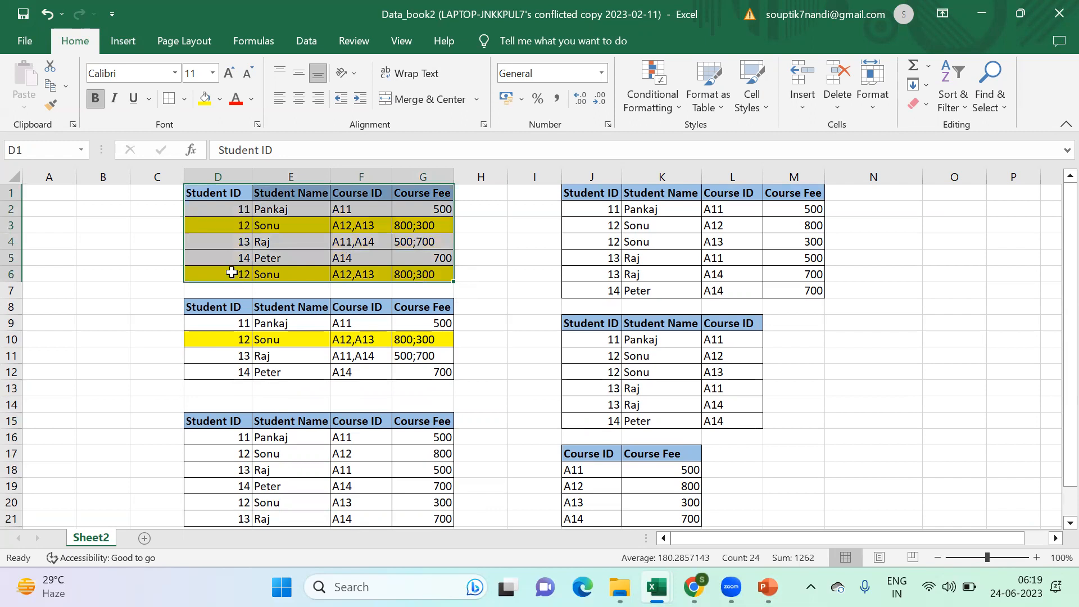
drag(209, 273, 438, 282)
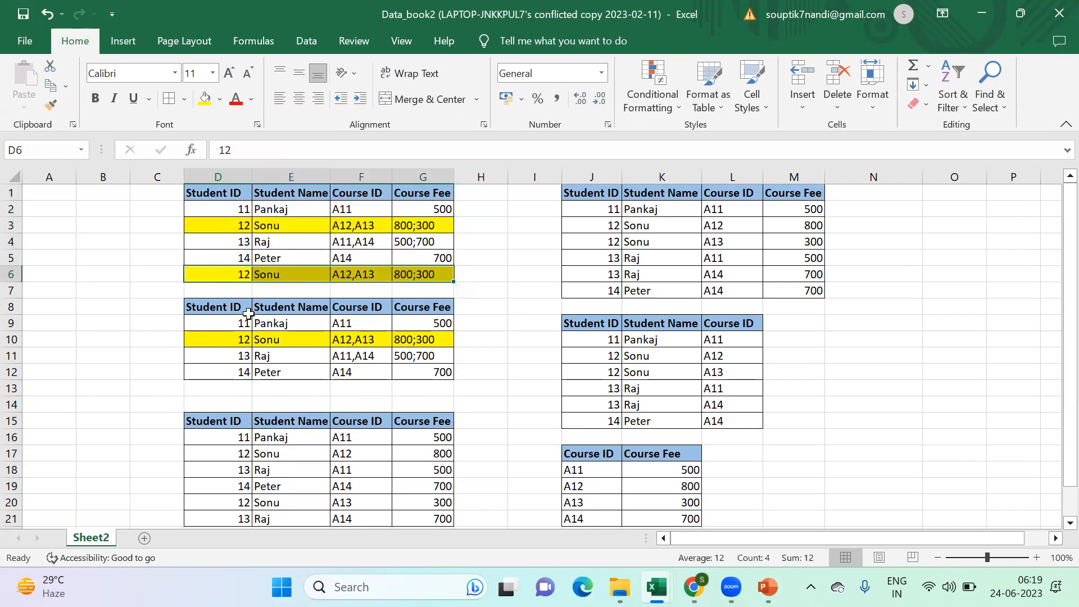
drag(233, 308, 441, 371)
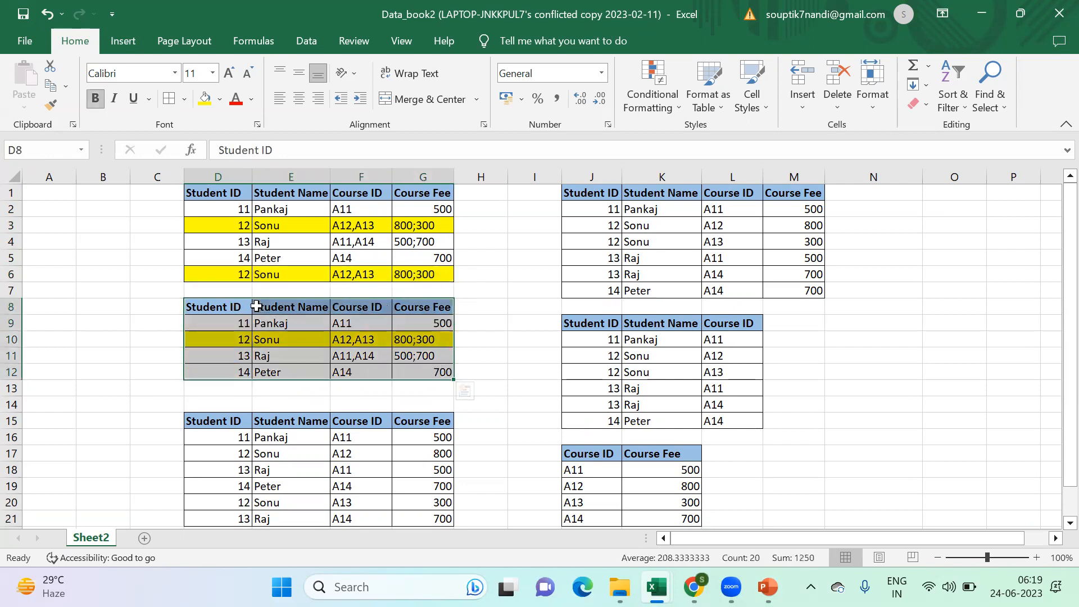
drag(243, 306, 233, 372)
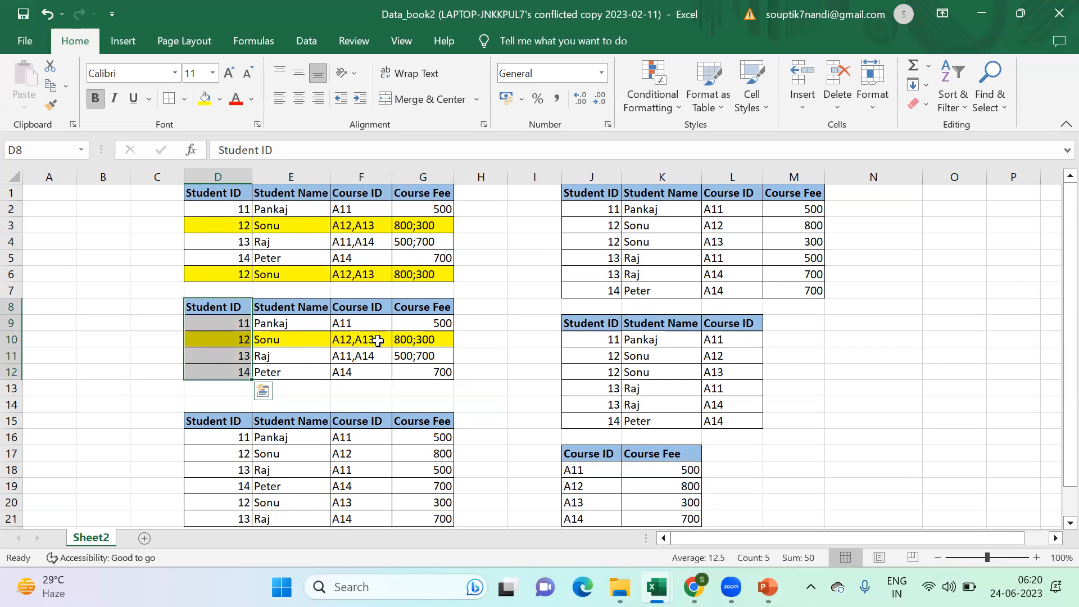
click(350, 344)
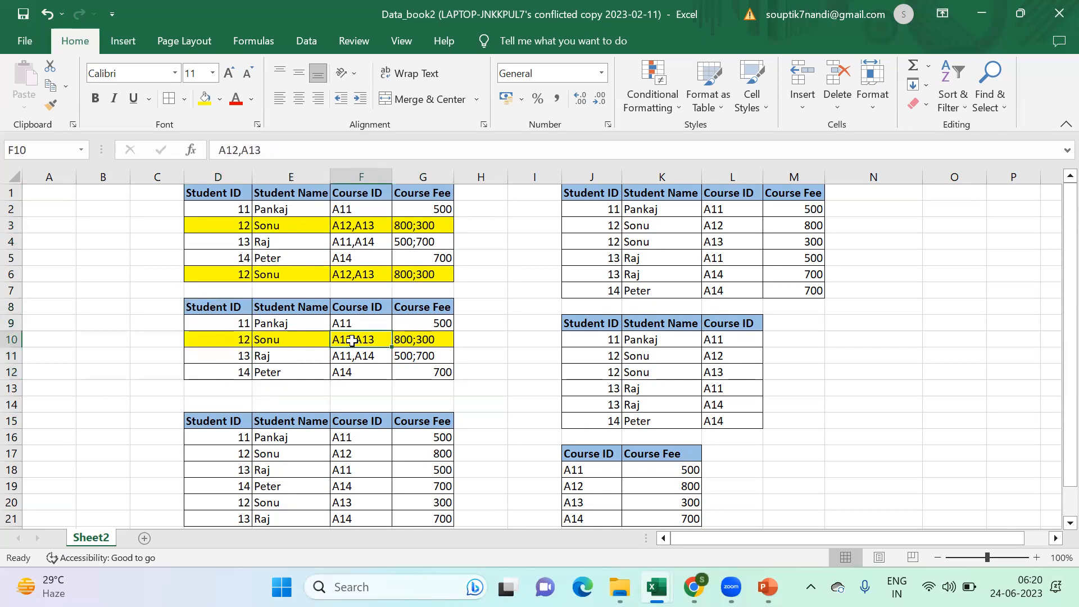
scroll(352, 341, down, 1)
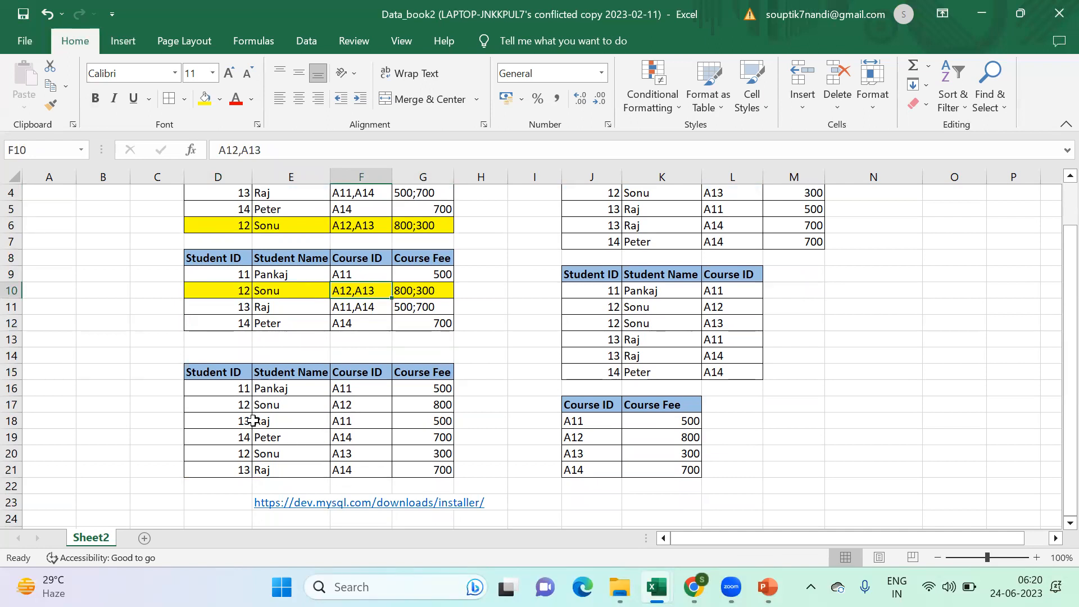
- Examine the Student ID and Course ID columns of D15:G21 to see which values identify each record
click(240, 404)
click(240, 451)
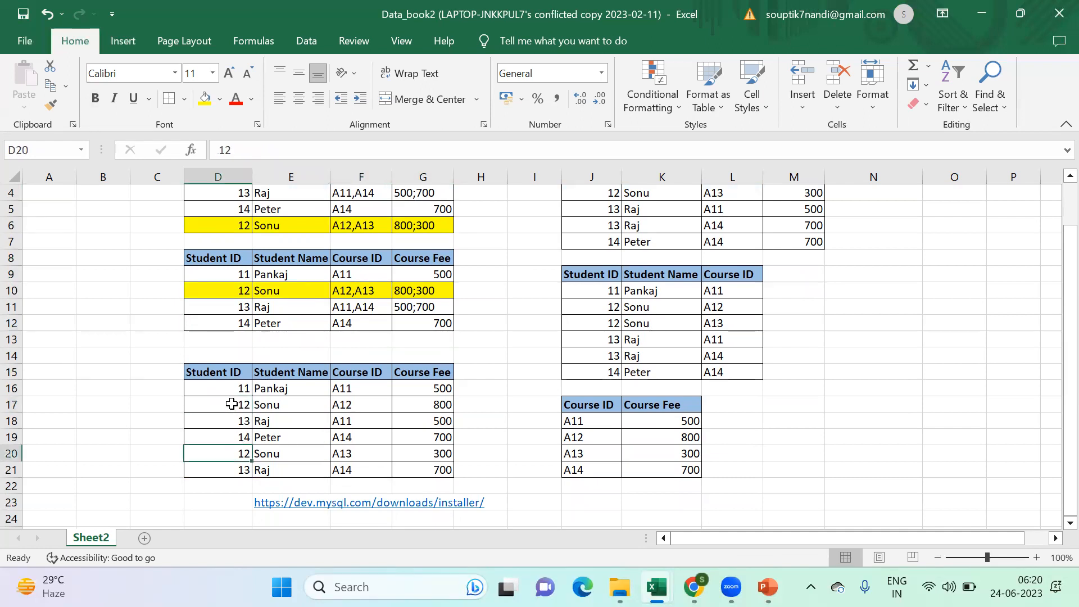
click(231, 404)
drag(223, 373, 205, 473)
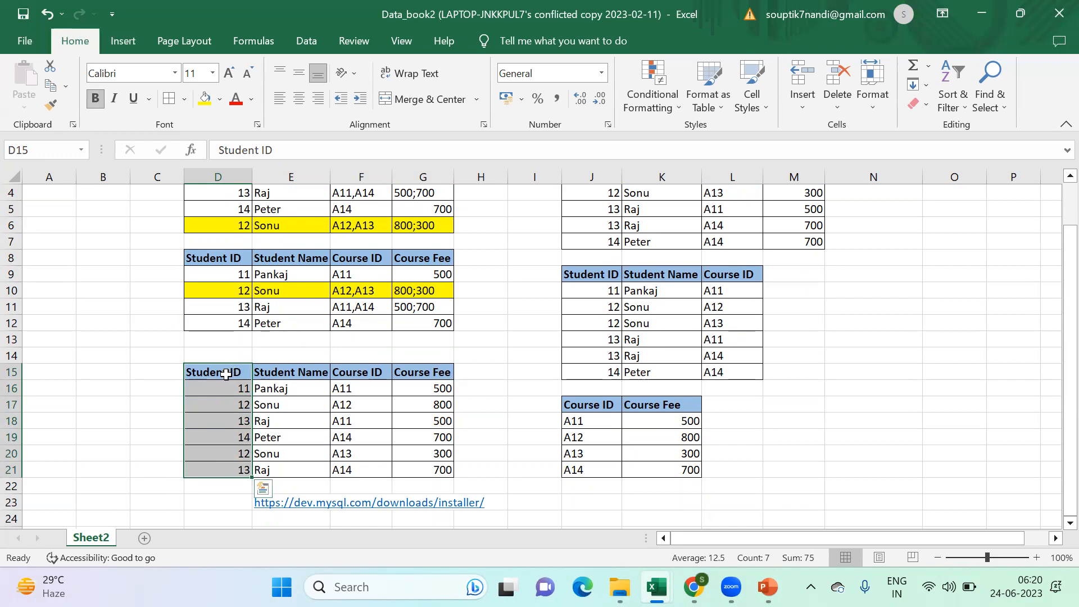
drag(362, 373, 353, 464)
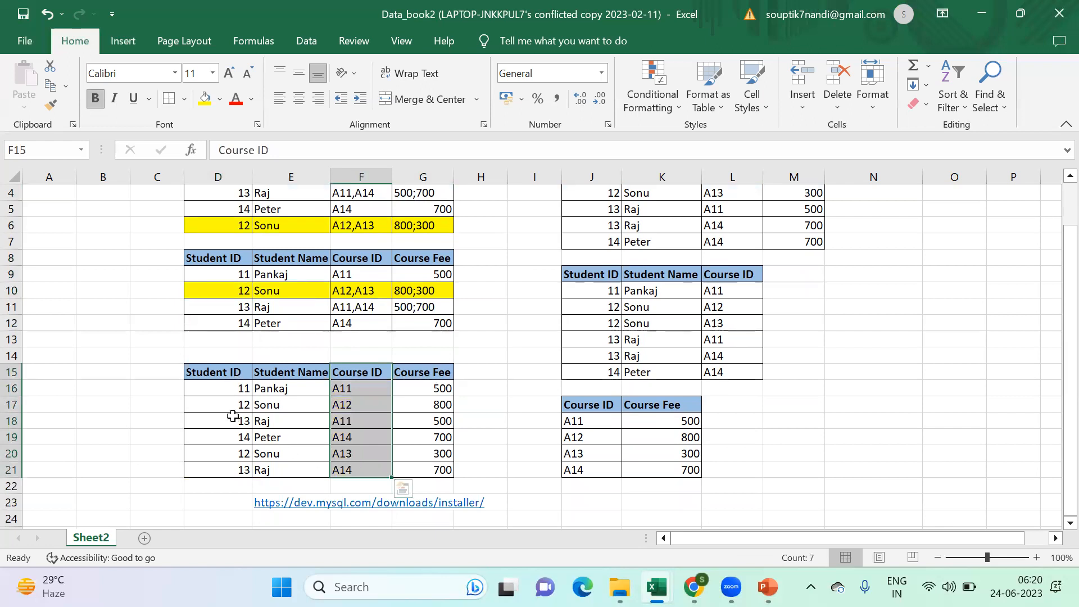
click(229, 390)
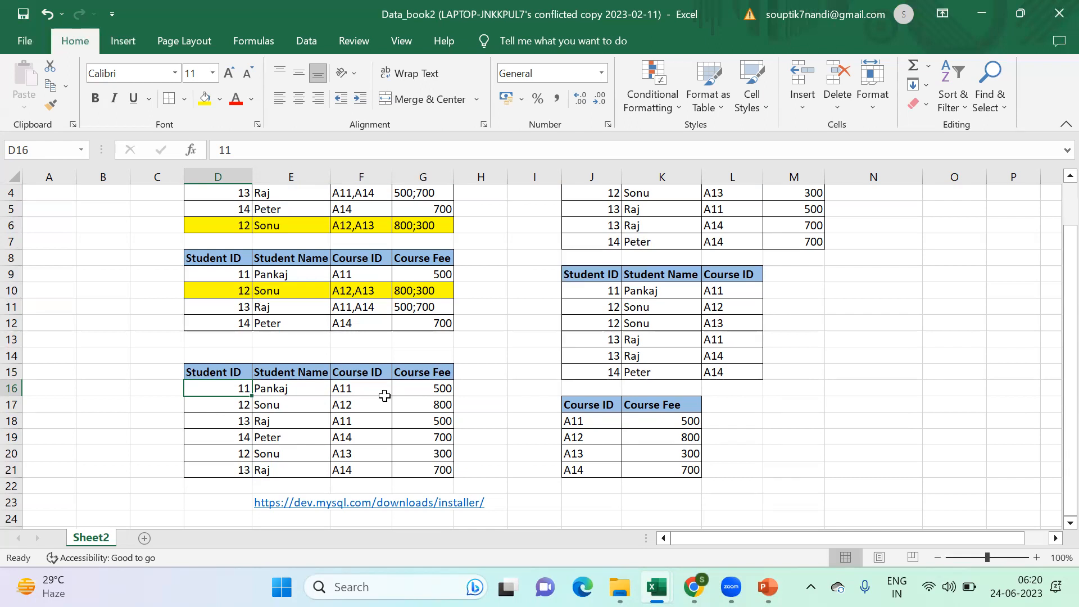
click(236, 404)
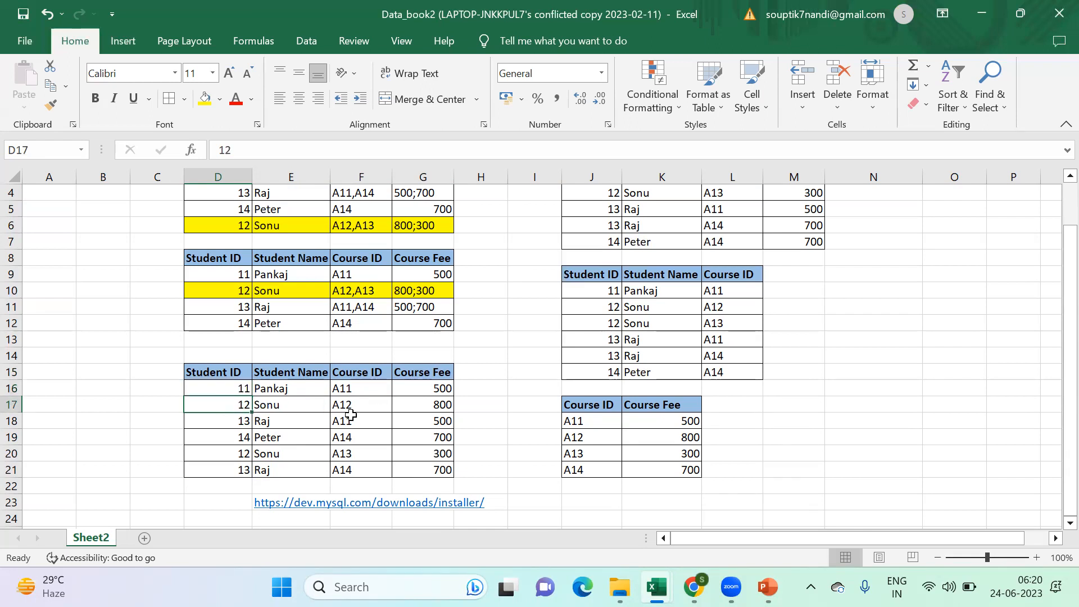
click(357, 408)
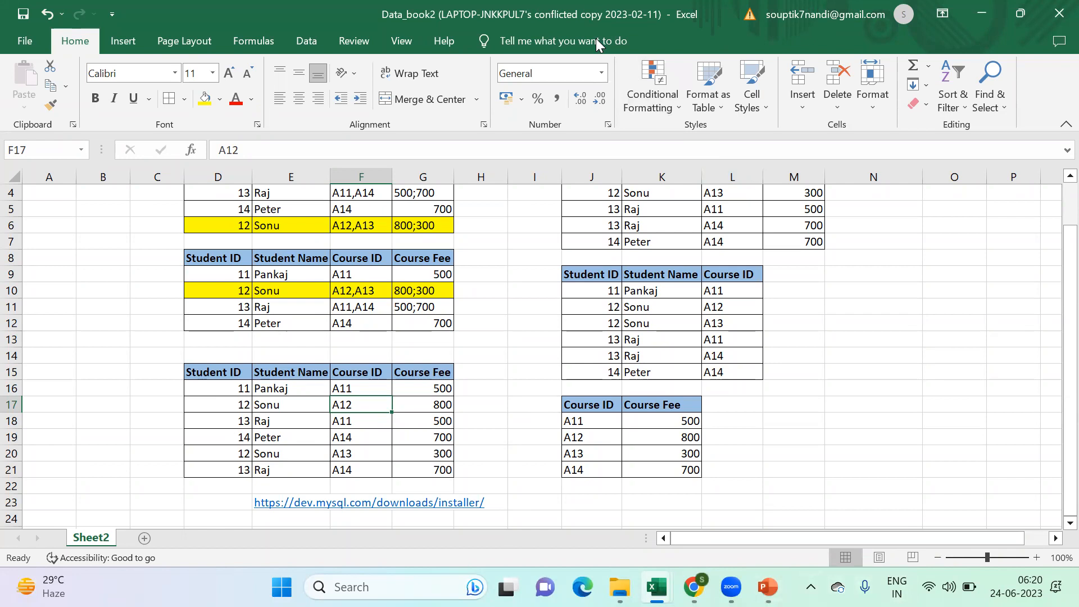
- Check the combined Student ID and Course ID columns against the Second Normal Form slide in PowerPoint, and return to Excel
click(662, 198)
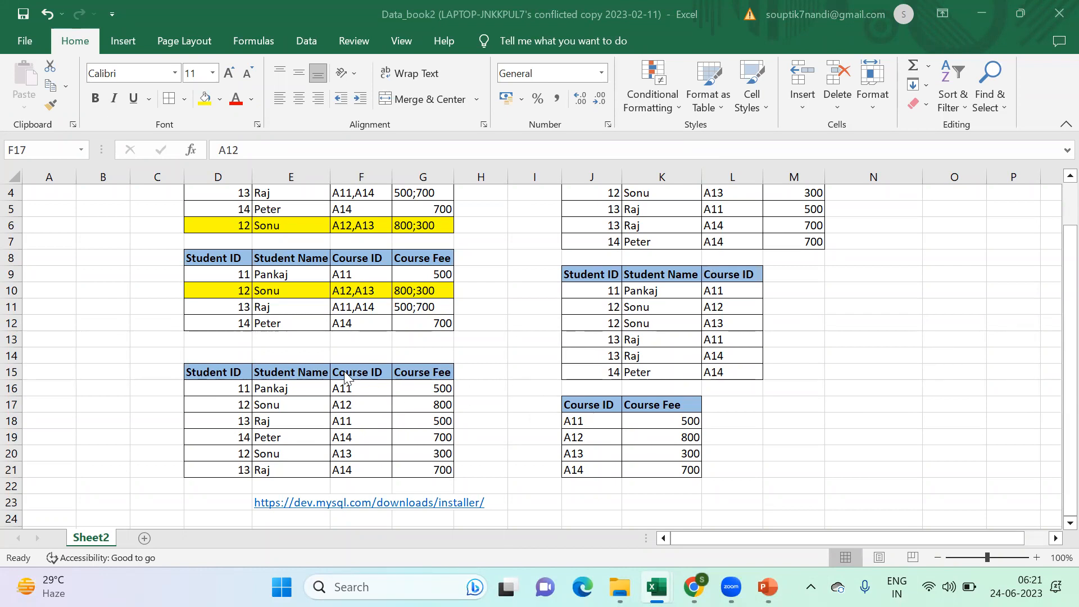
drag(226, 373, 214, 468)
drag(356, 371, 347, 471)
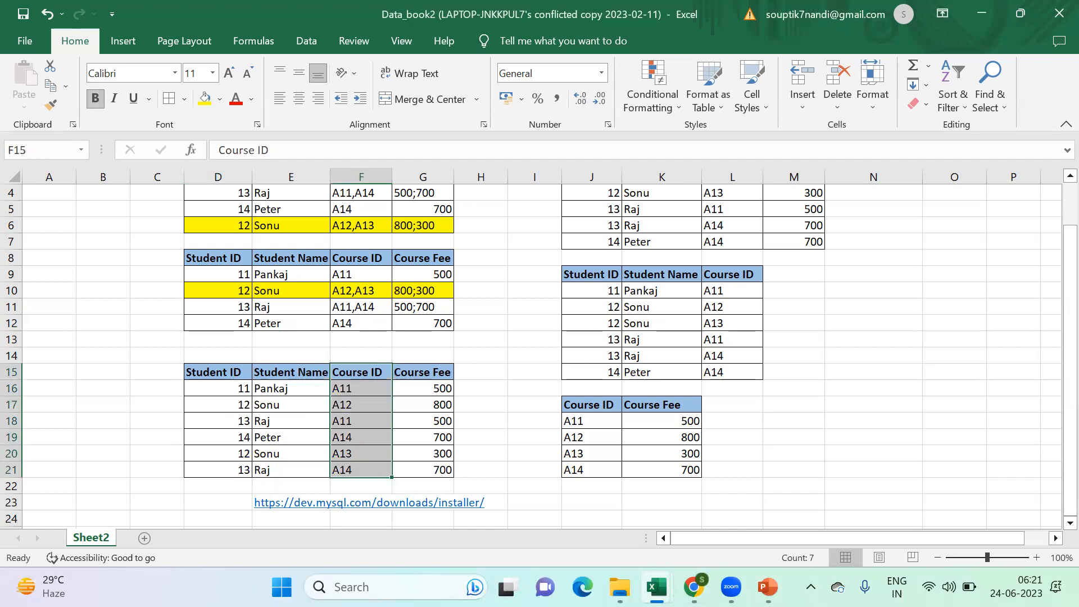
key(alt+Tab)
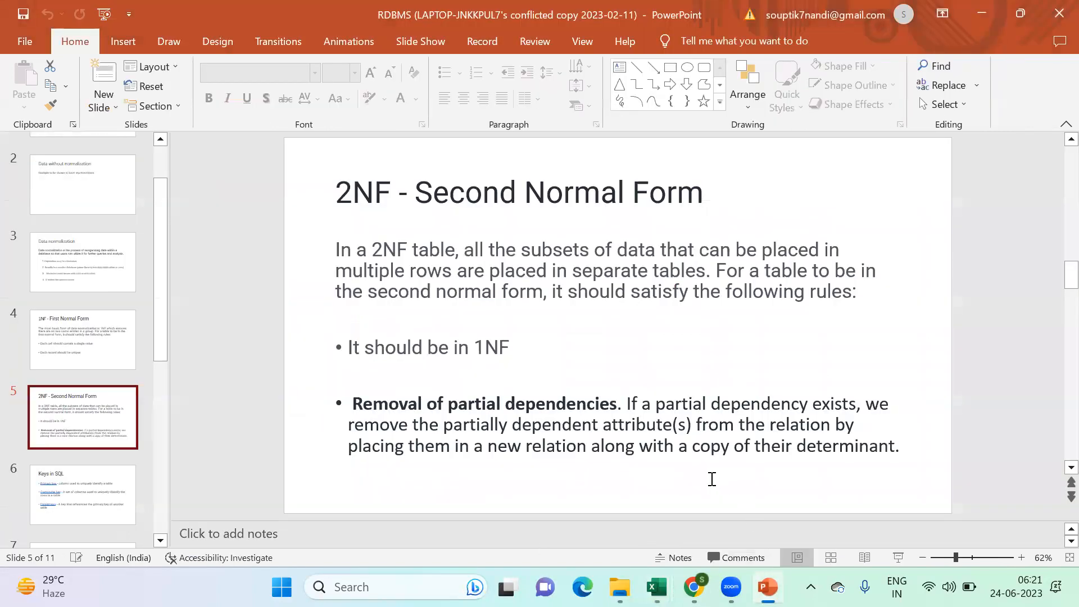
key(alt+Tab)
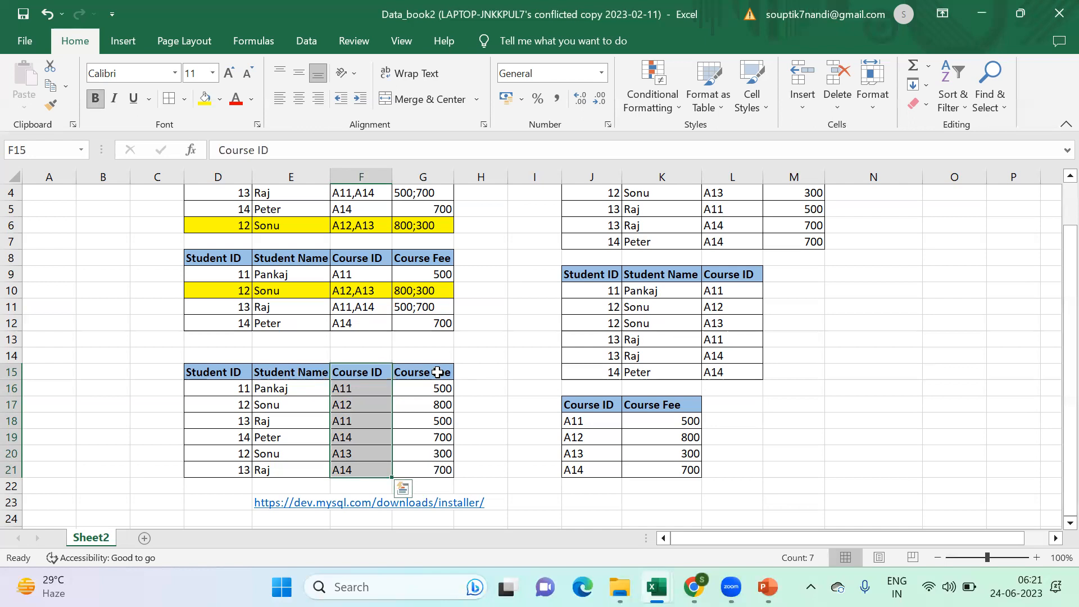
- Examine whether Course Fee in D15:G21 depends only on Course ID by comparing the course and fee pairs across rows
click(513, 388)
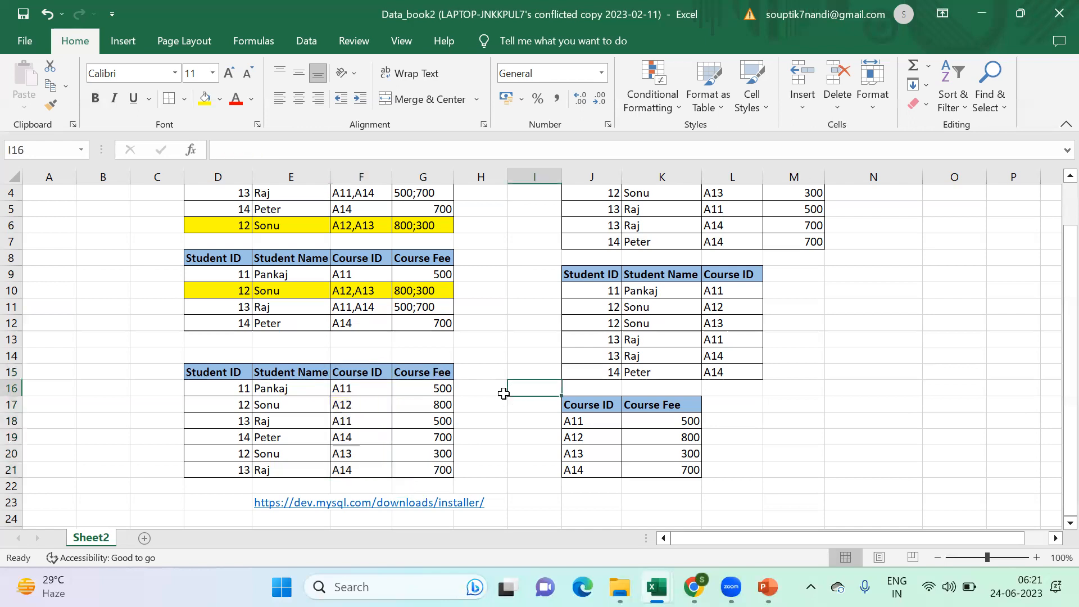
drag(433, 370, 430, 469)
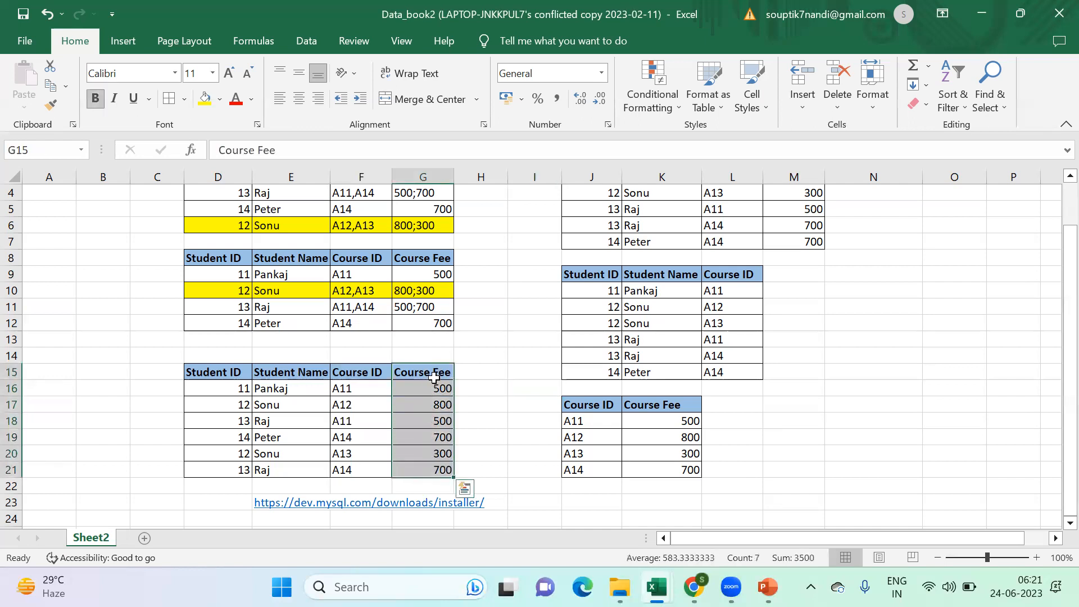
click(365, 374)
drag(415, 371, 413, 471)
drag(349, 374, 349, 464)
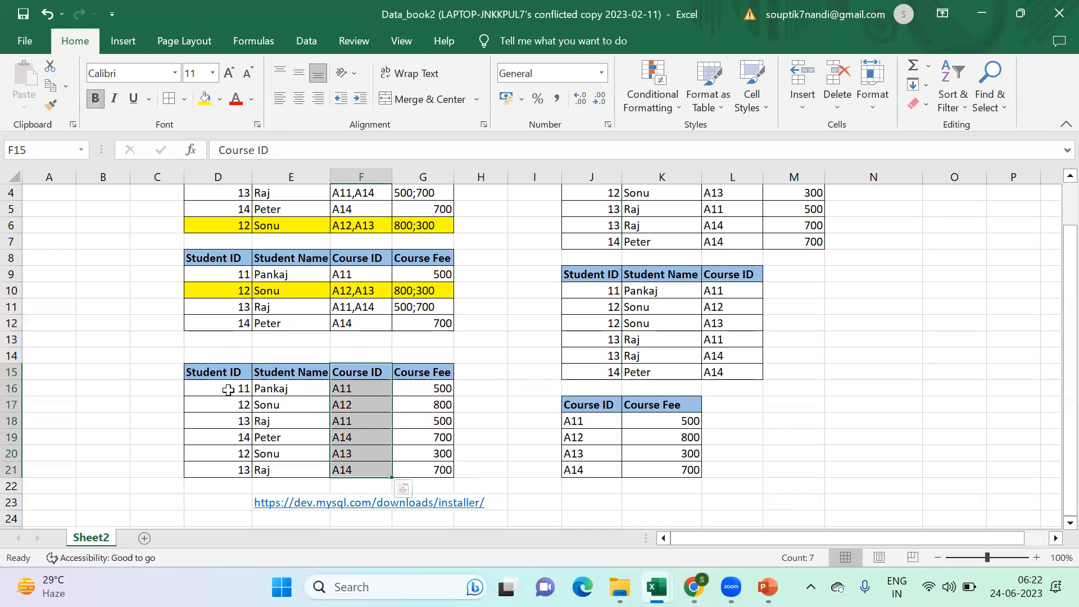
click(235, 407)
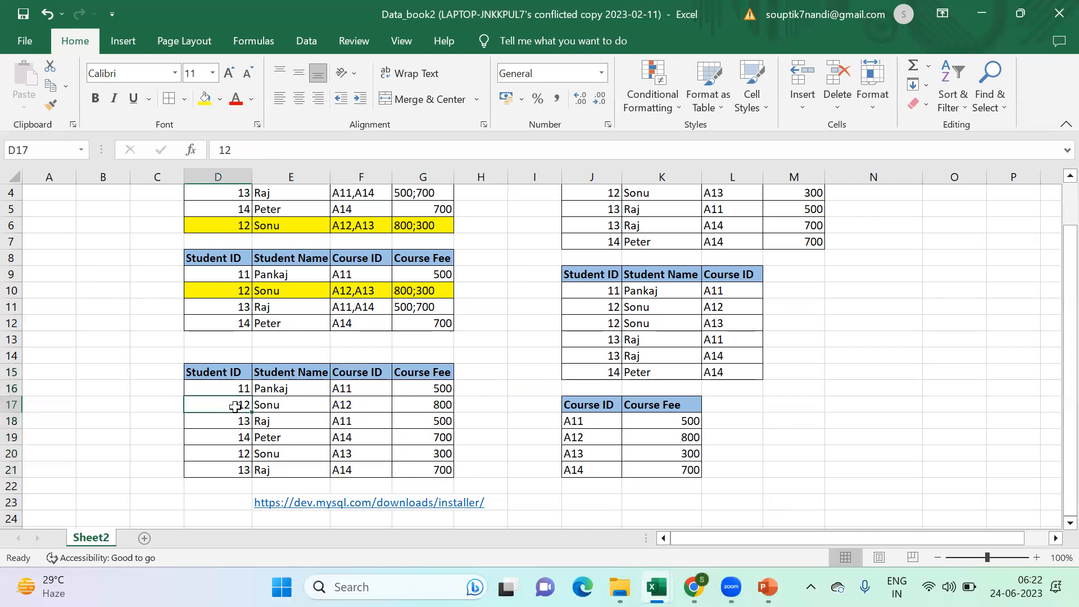
click(349, 390)
click(437, 390)
click(359, 408)
click(430, 404)
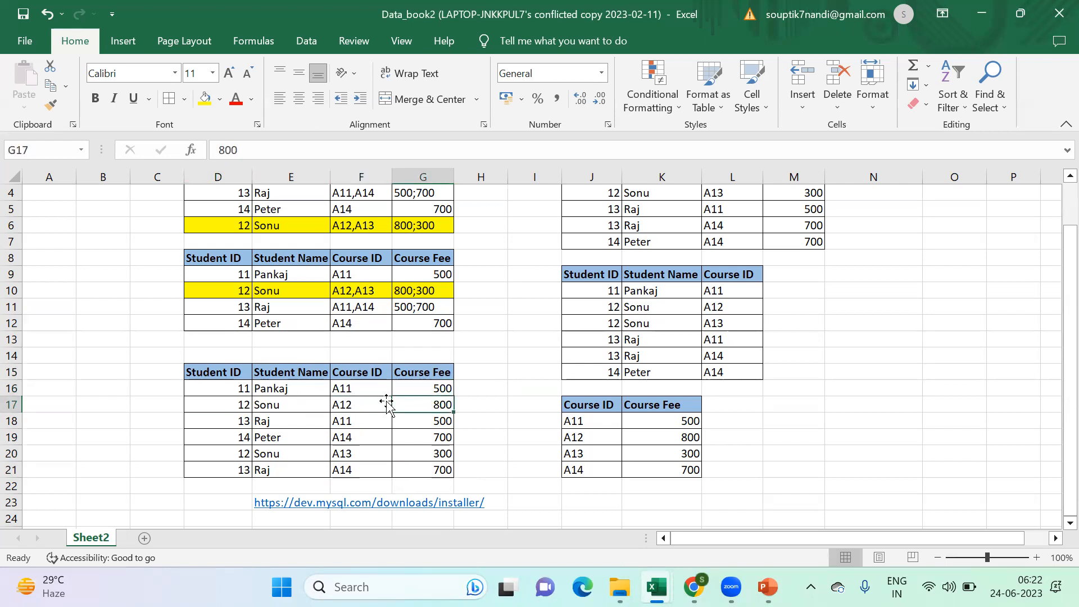
click(361, 418)
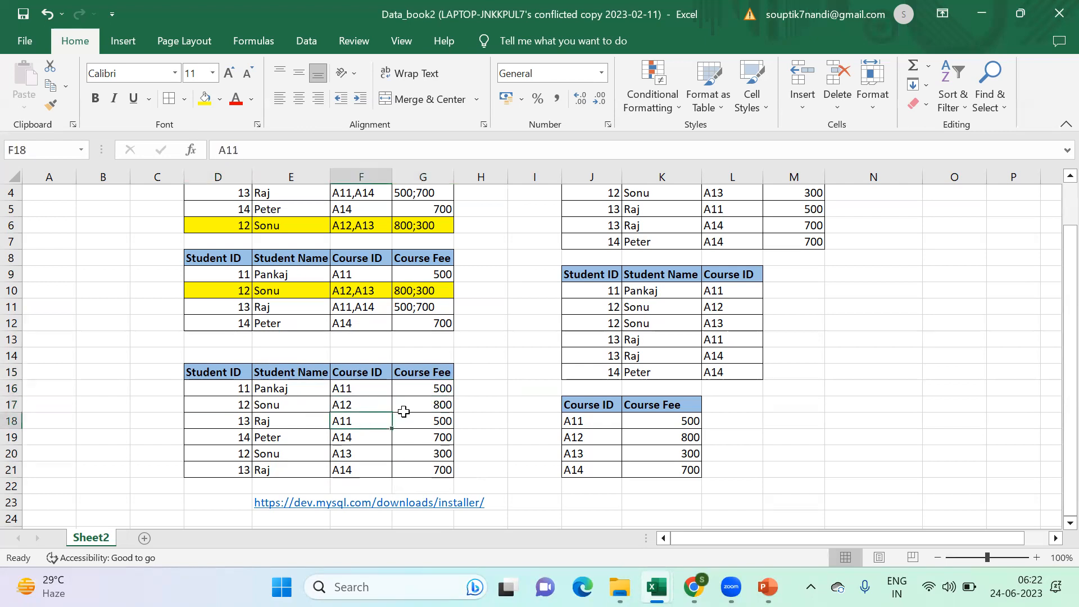
click(415, 421)
drag(382, 388, 428, 387)
drag(369, 421, 418, 420)
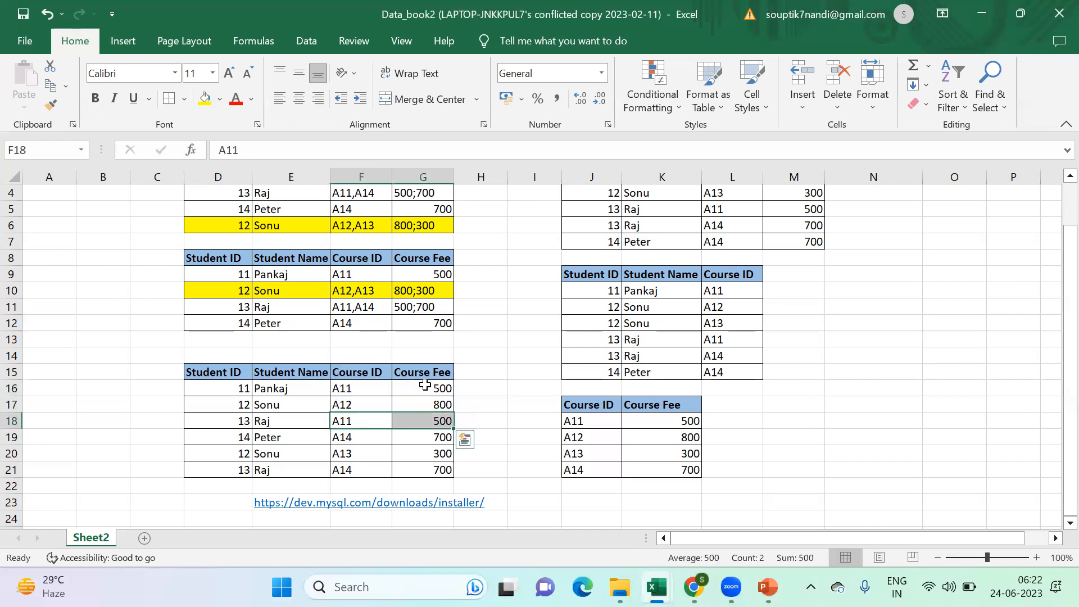
- Try to move the Course ID and Course Fee columns F15:G21 to M17, and undo it
drag(359, 373, 411, 470)
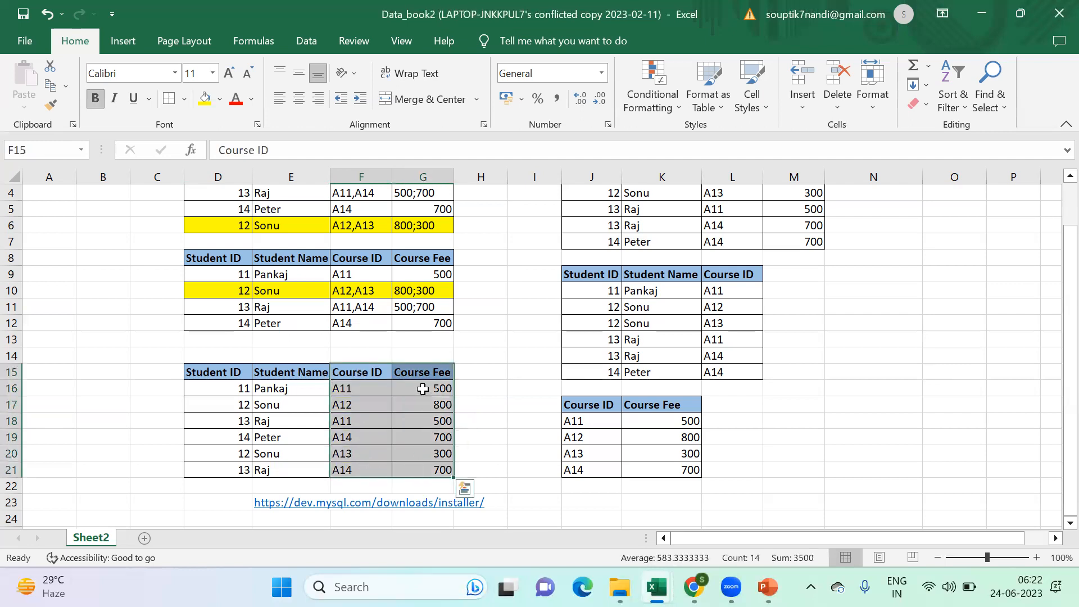
key(ctrl+c)
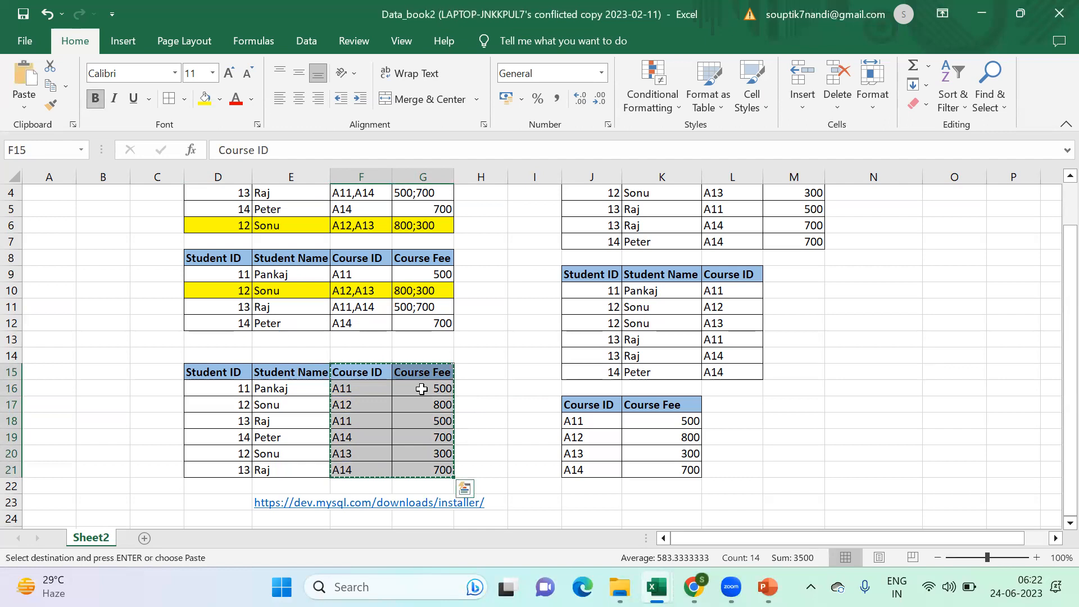
click(819, 405)
key(ctrl+v)
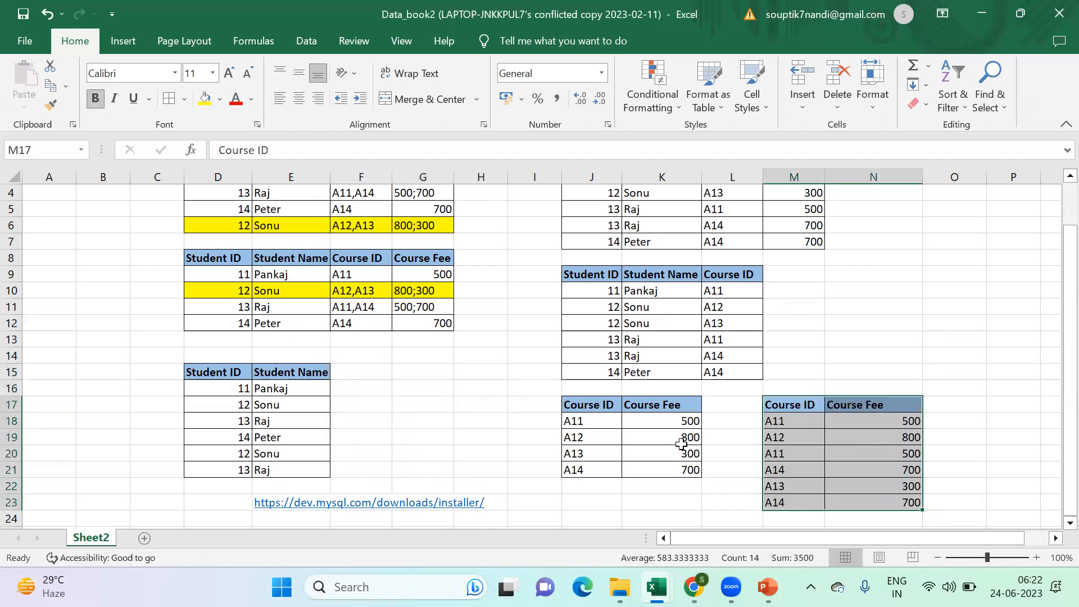
key(ctrl+z)
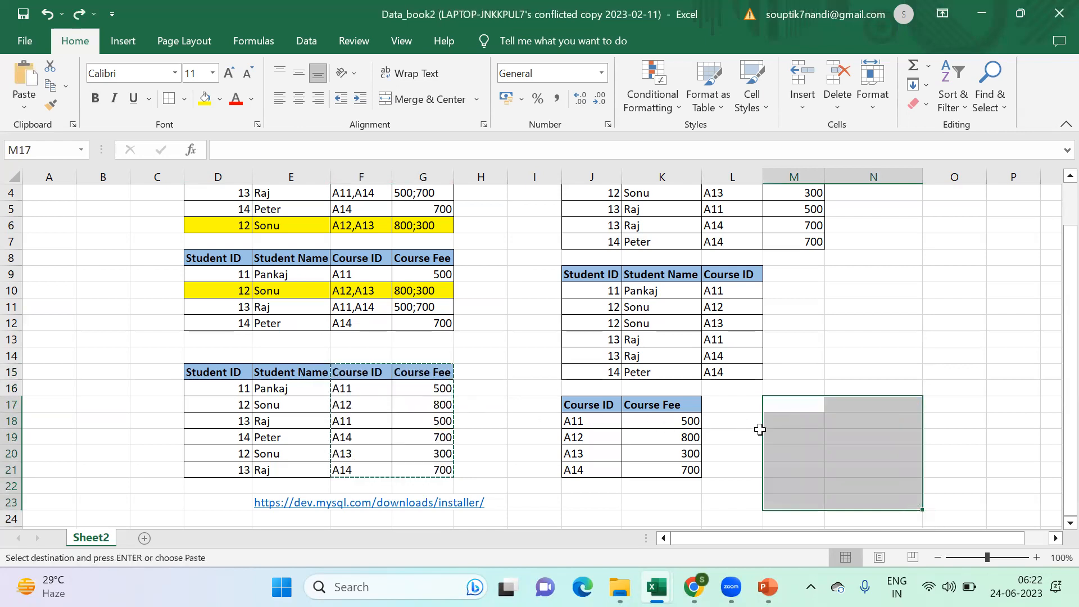
key(ctrl+z)
- Copy the Course ID and Course Fee columns F15:G21 into a separate table starting at M17
drag(371, 381, 421, 470)
key(ctrl+c)
click(787, 405)
key(ctrl+v)
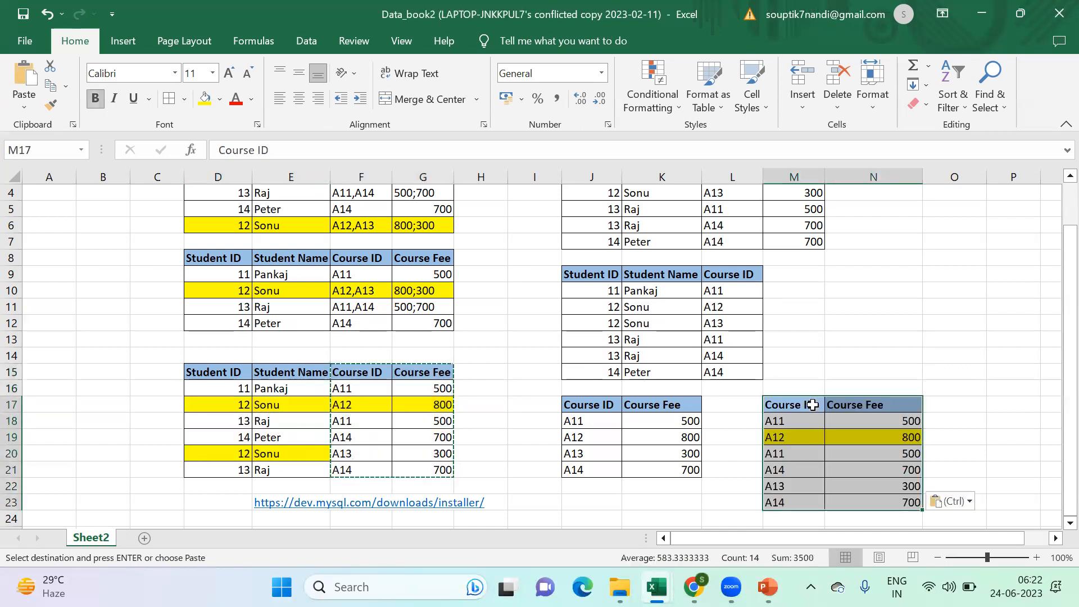
- Clear the contents of the Course Fee column G15:G21, including its header, from the student table
drag(429, 379, 425, 470)
key(Delete)
click(508, 441)
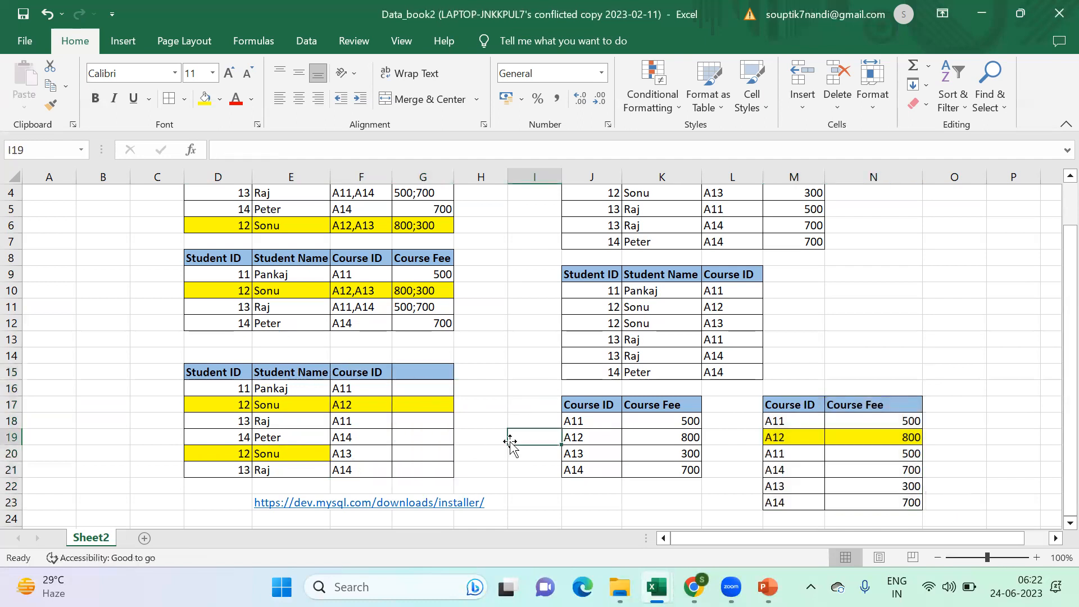
drag(440, 369, 426, 469)
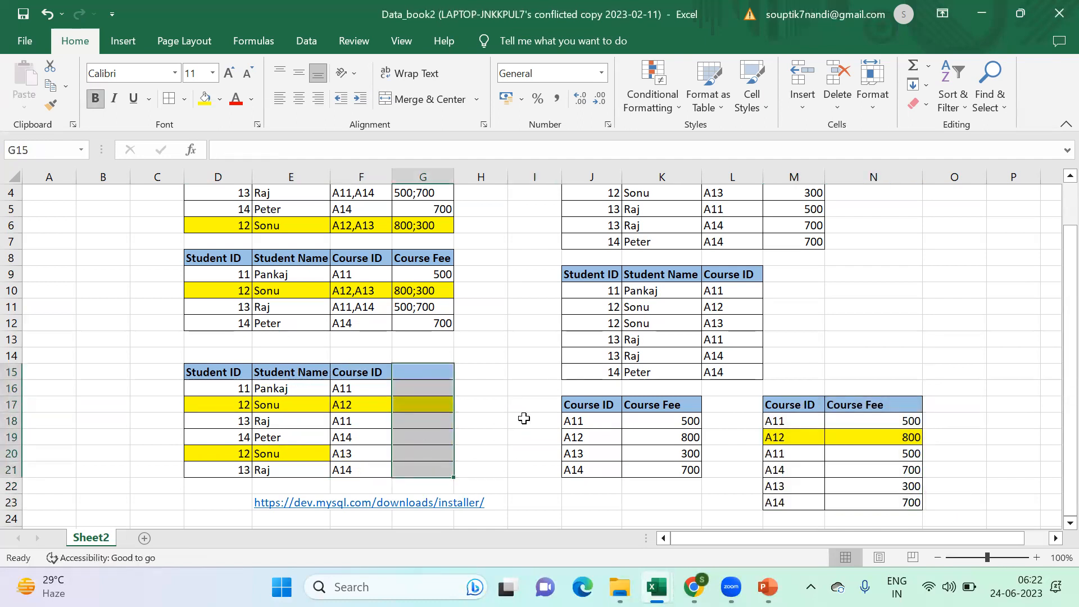
click(522, 419)
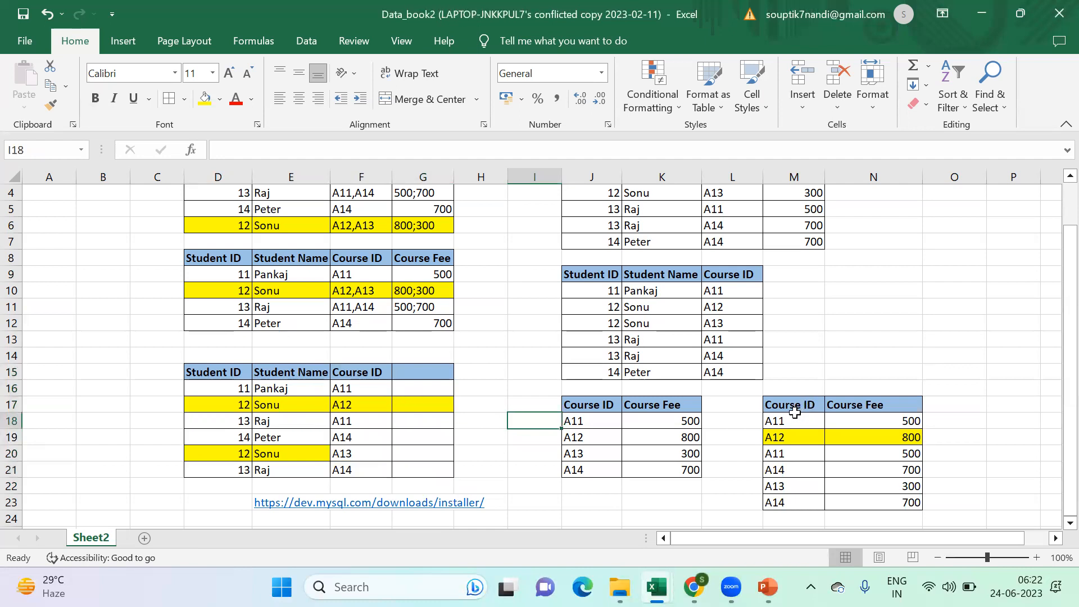
- Examine the separate course fee table M17:N23 for repeated Course ID records
mouse_move(794, 411)
mouse_down()
mouse_move(876, 449)
mouse_move(884, 501)
mouse_up()
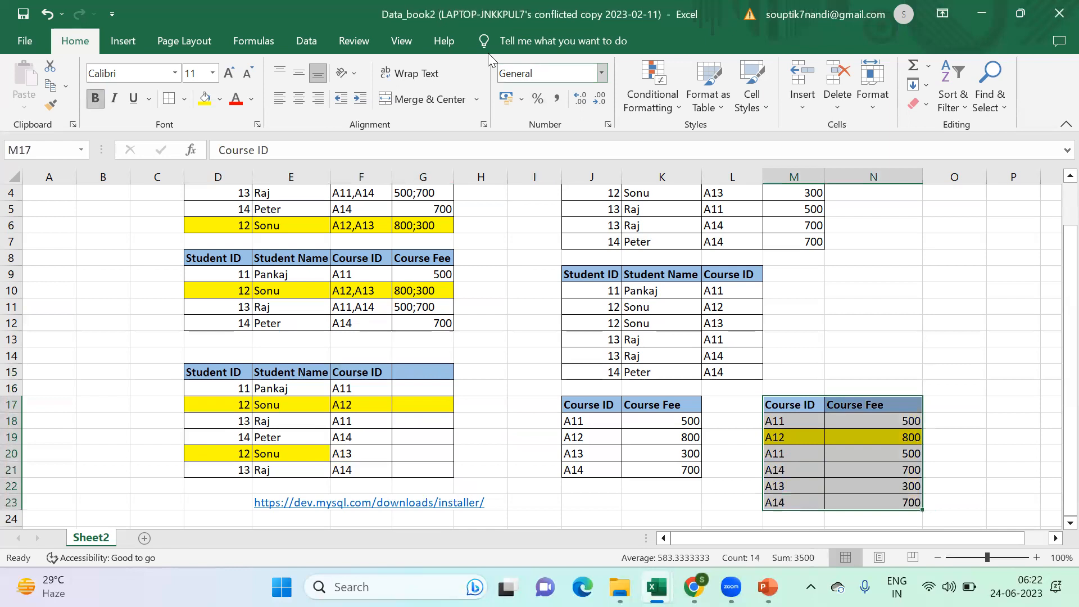
click(1052, 347)
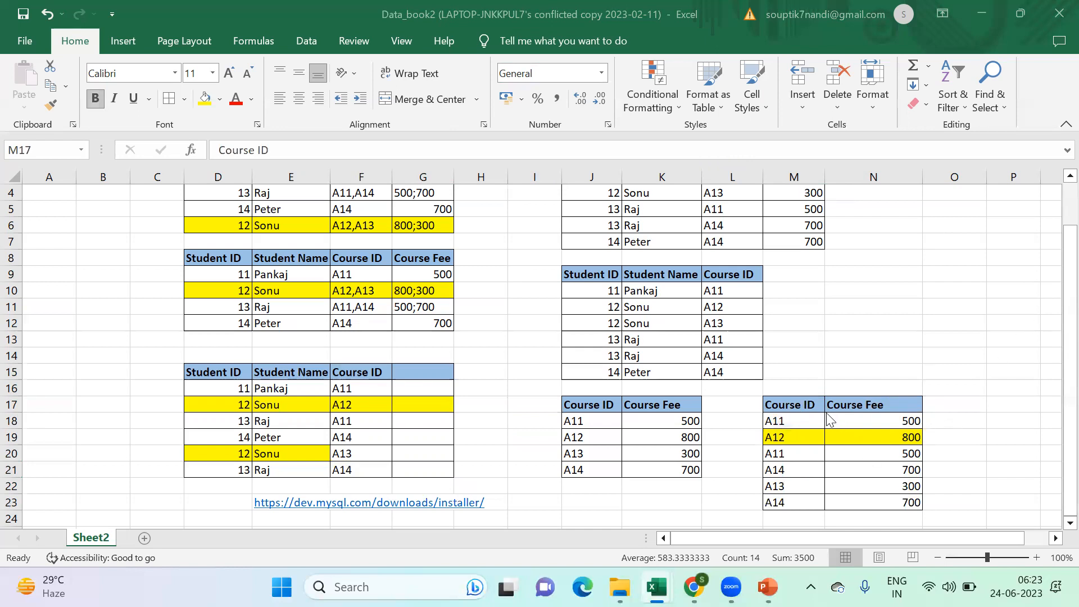
click(799, 421)
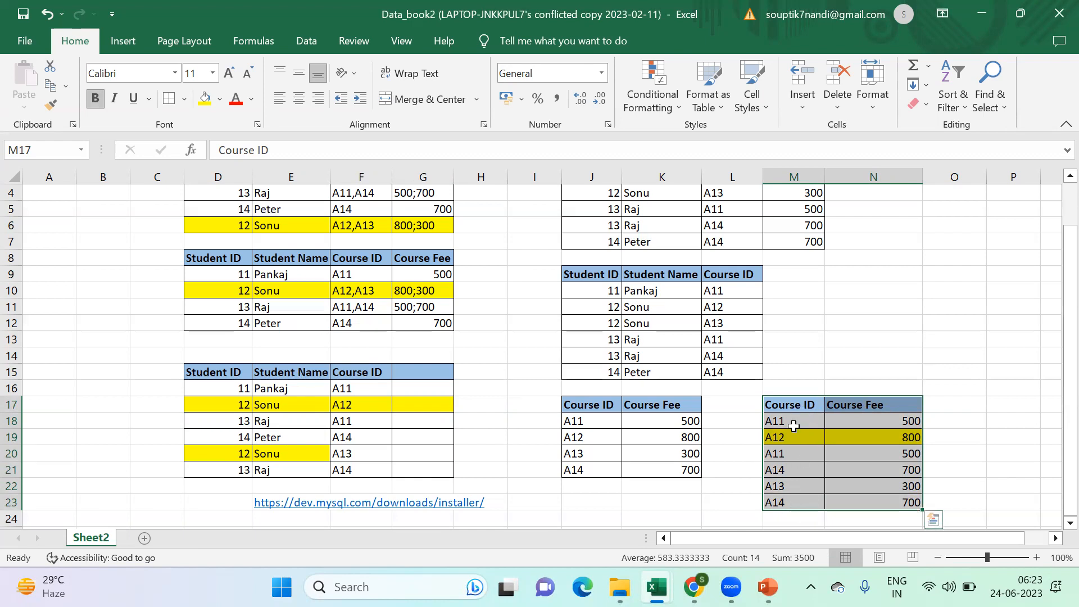
click(793, 456)
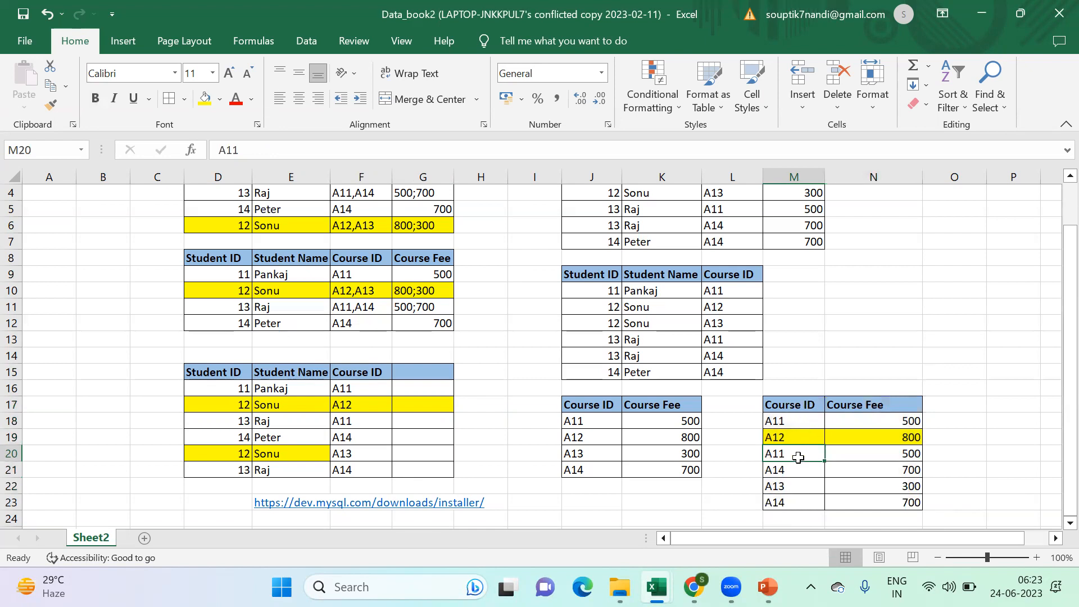
- Clear the repeated A11 record in M20:N20 and the repeated A14 record in M23:N23 of the course fee table
drag(801, 454, 910, 454)
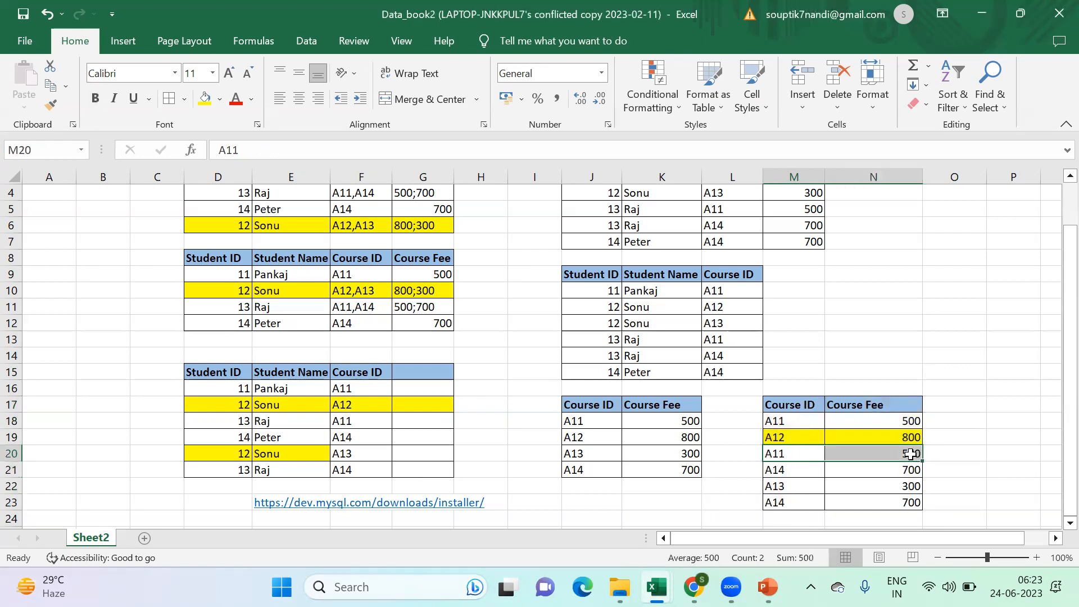
key(Delete)
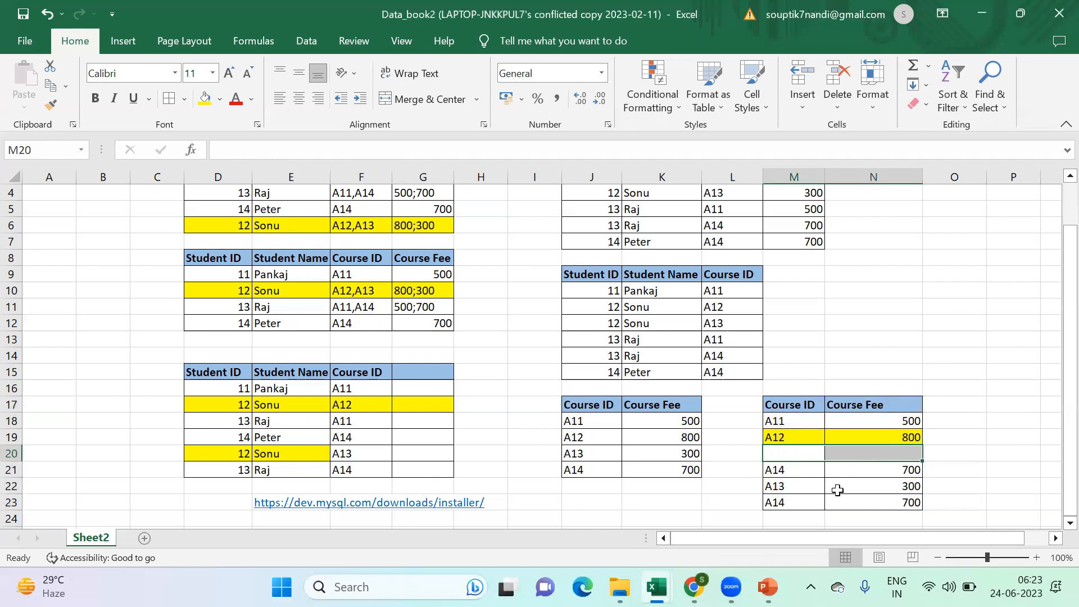
drag(803, 504, 876, 506)
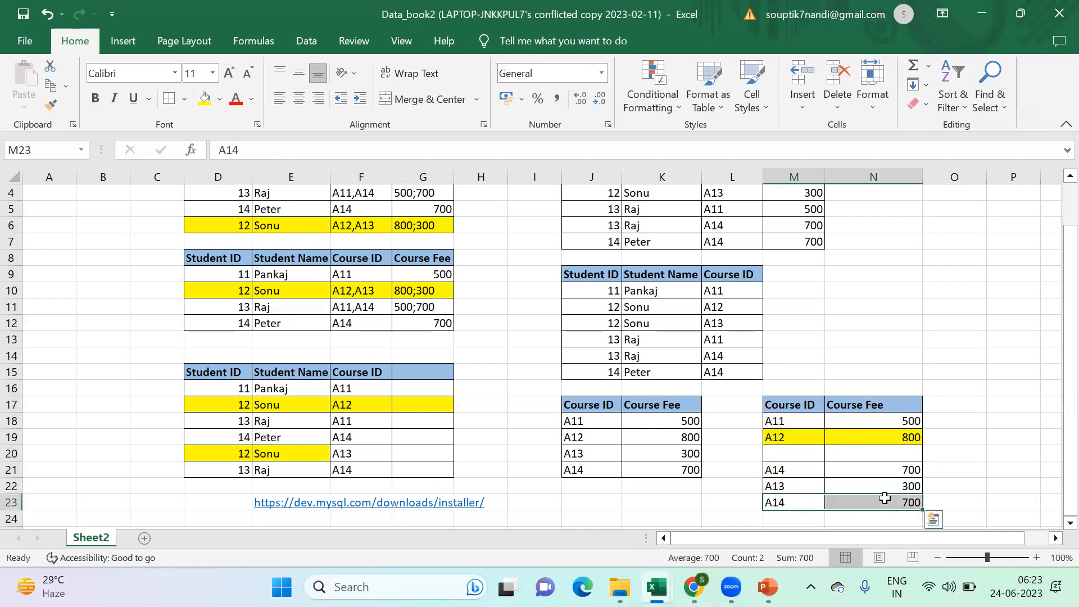
key(Delete)
- Move the A14 and A13 records from M21:N22 up to M20, closing the gap in the course fee table
drag(785, 475, 826, 473)
key(ctrl+x)
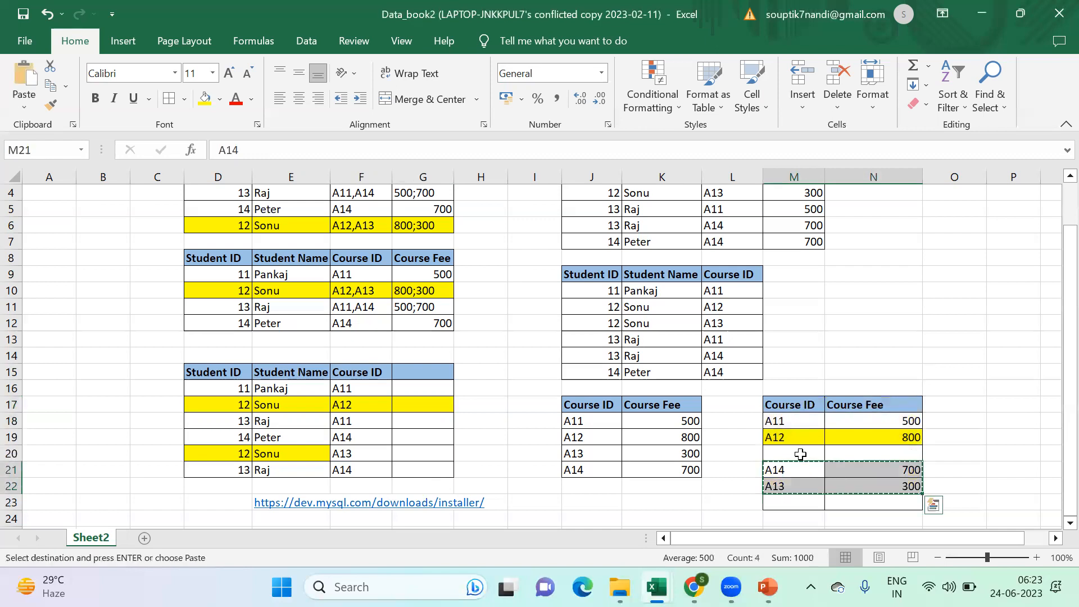
click(798, 455)
key(Return)
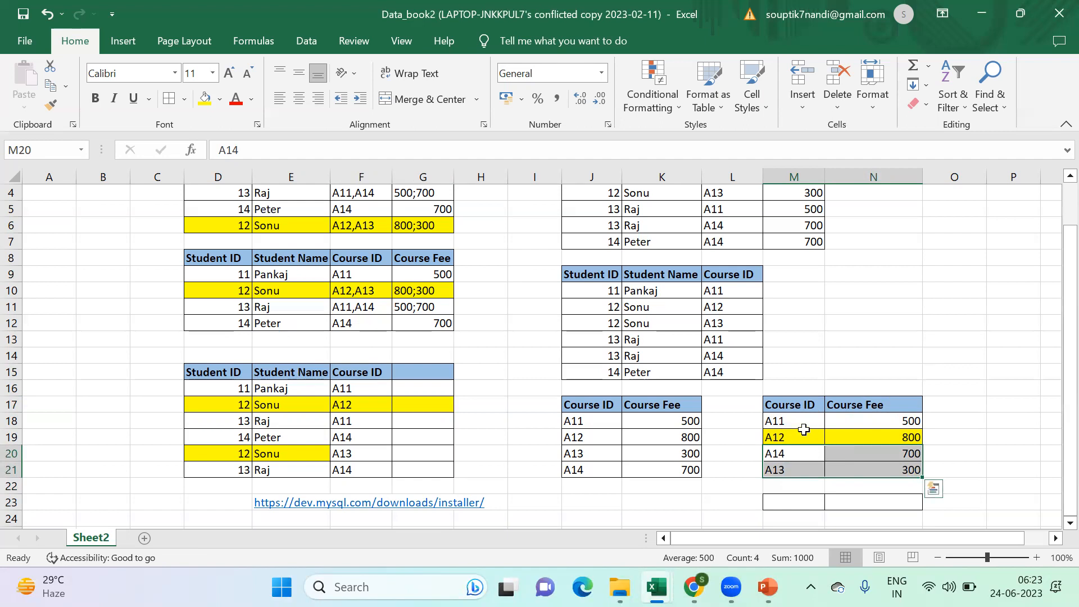
- Clear the contents of the practice course fee table M17:N21, including its headers
drag(786, 405, 860, 471)
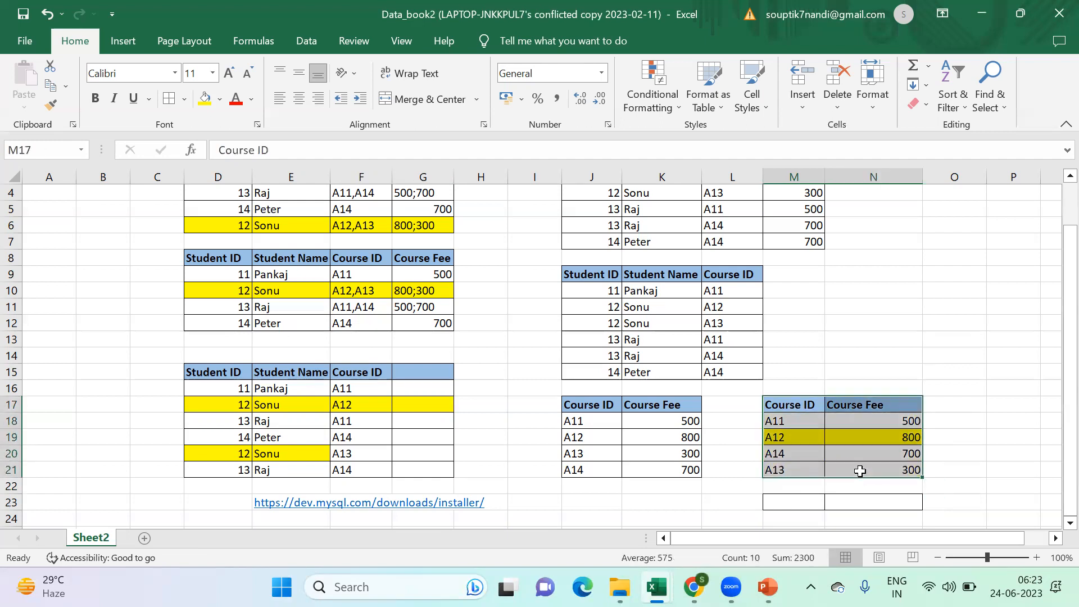
key(Delete)
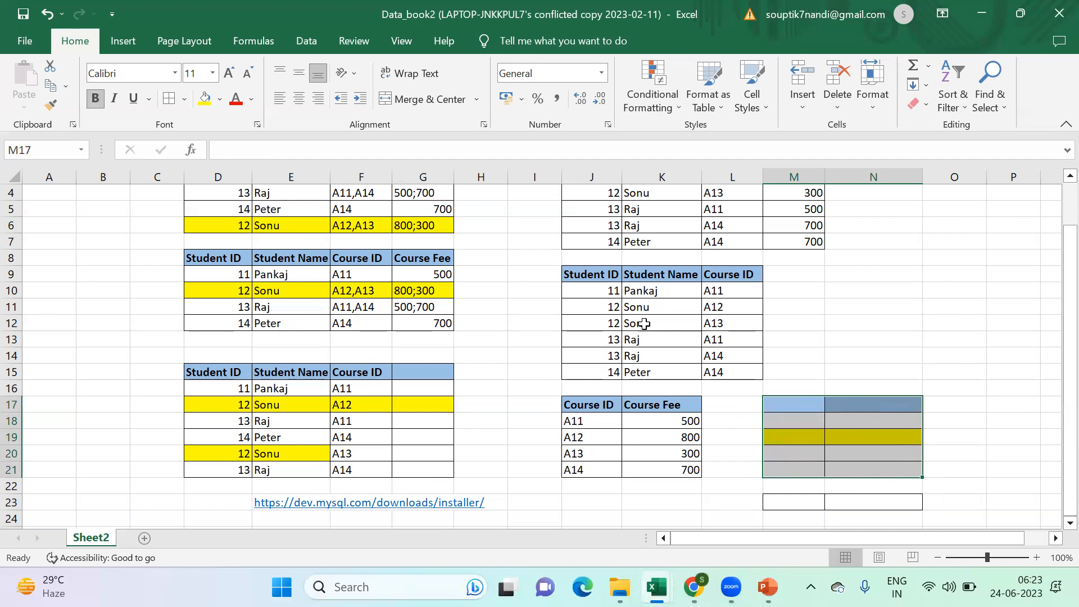
- Review the normalized tables J9:L15 and J17:K21, and switch to PowerPoint to read the 2NF - Second Normal Form slide
drag(570, 273, 709, 373)
drag(578, 405, 654, 471)
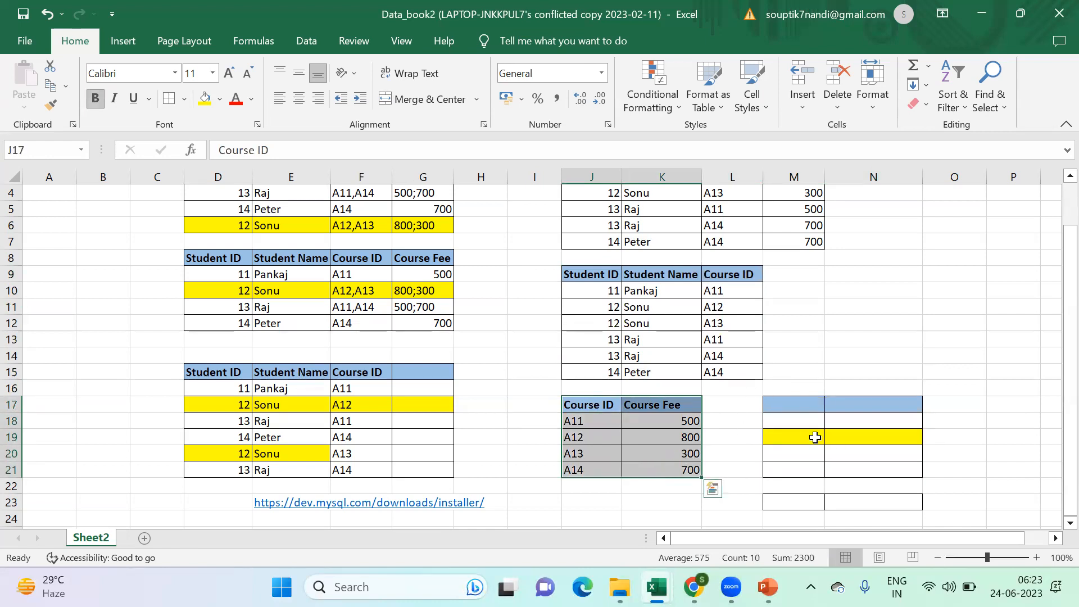
mouse_move(767, 587)
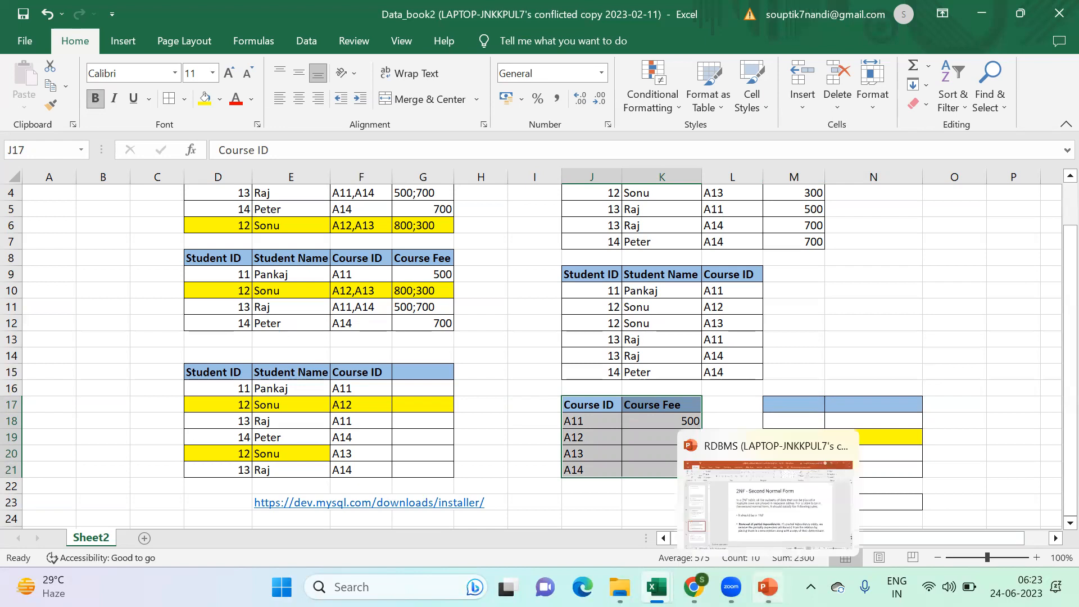
click(779, 516)
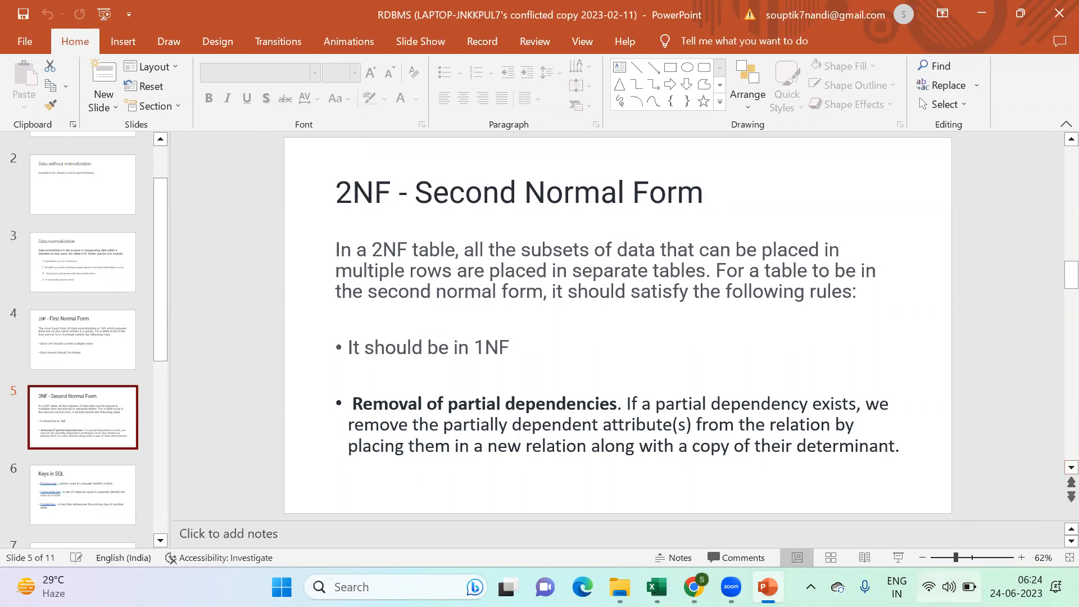
- Return to Excel and compare the original student table J1:M7 with the split tables J9:L15 and J17:K21
mouse_move(768, 587)
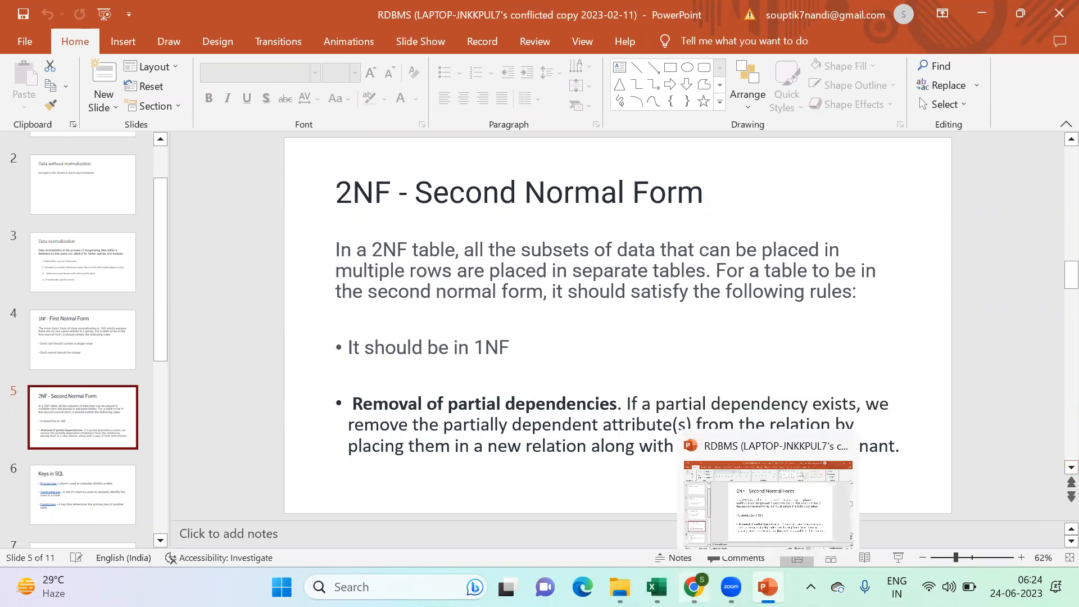
mouse_move(657, 587)
click(713, 515)
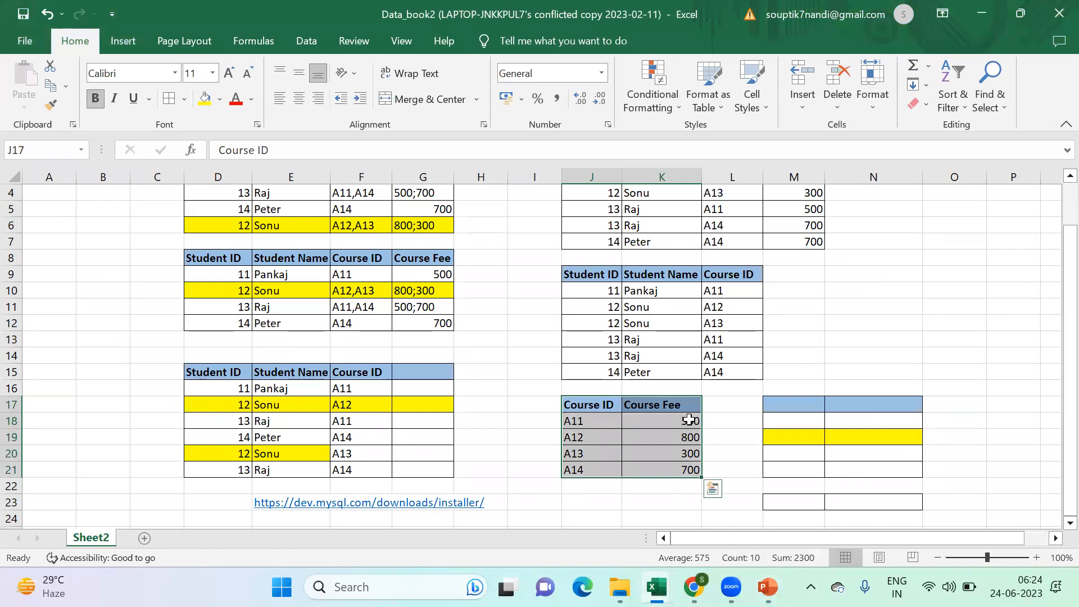
drag(594, 410, 655, 467)
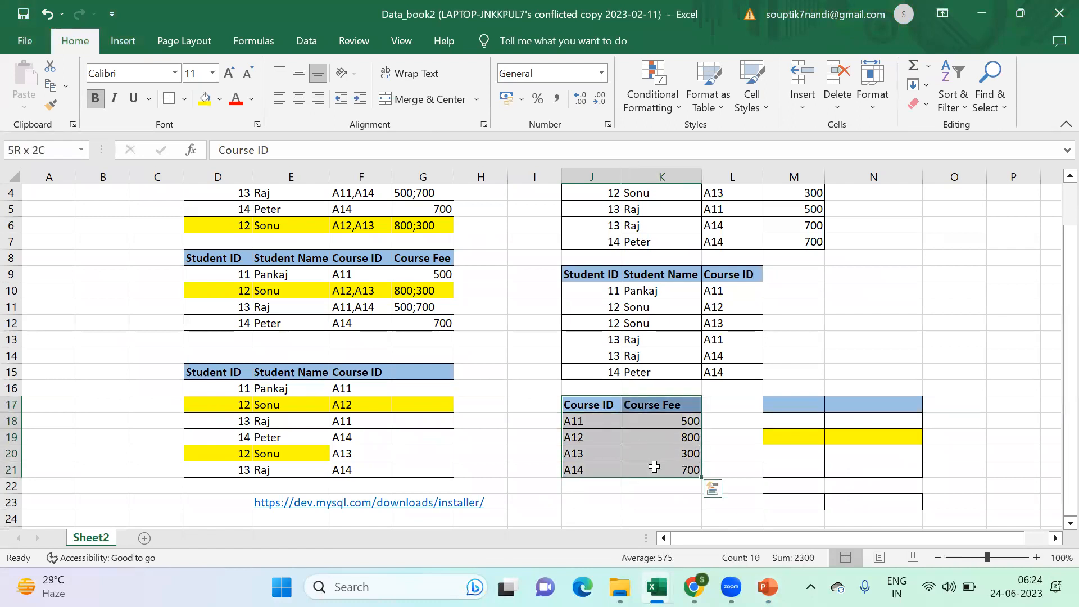
drag(568, 275, 604, 468)
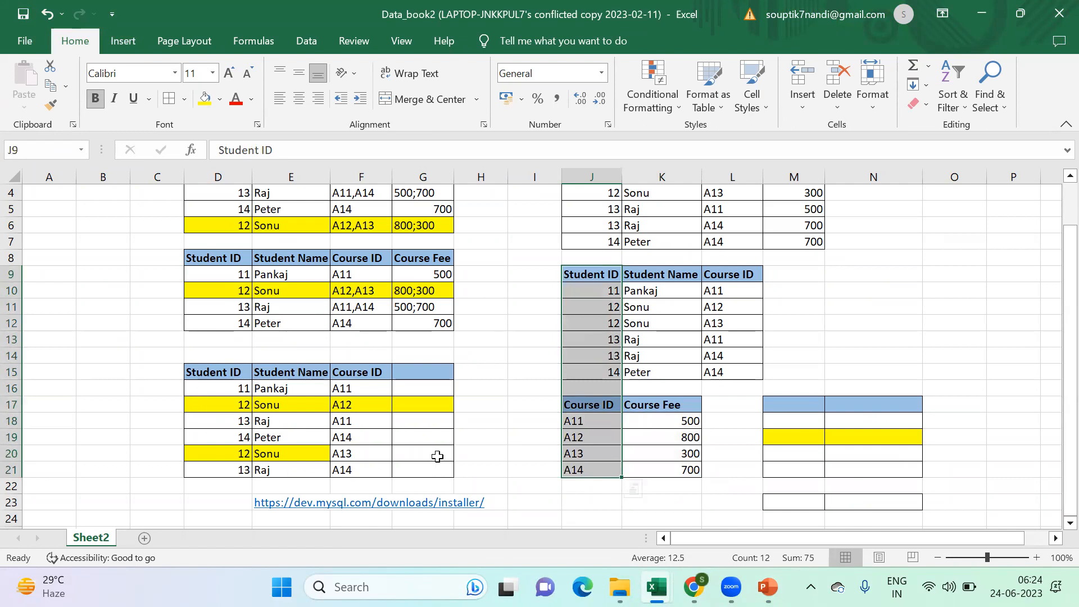
scroll(450, 383, up, 1)
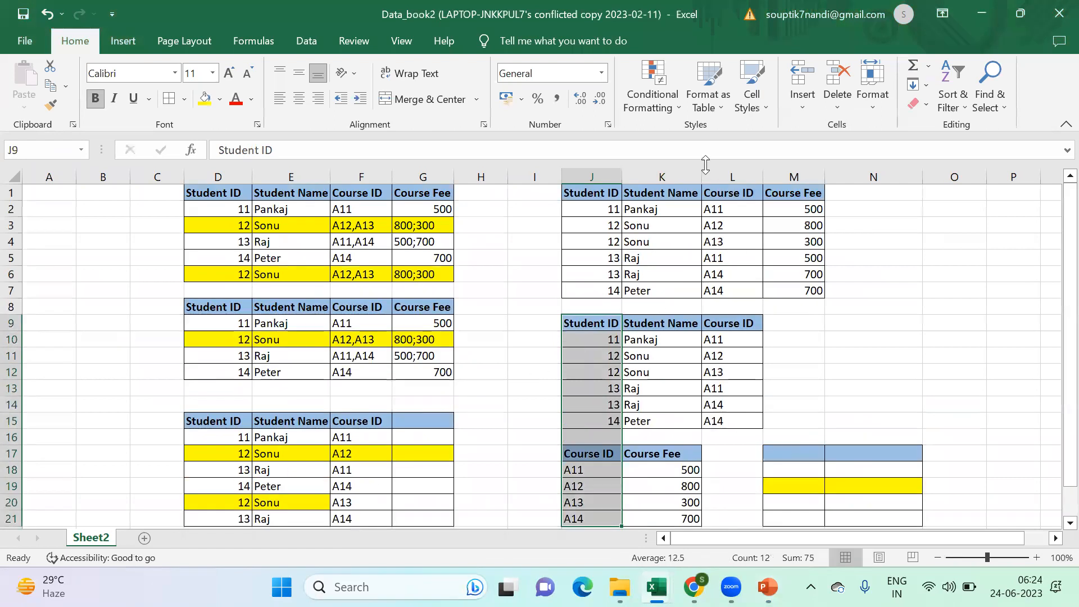
scroll(632, 441, down, 2)
scroll(632, 489, up, 2)
scroll(638, 458, down, 1)
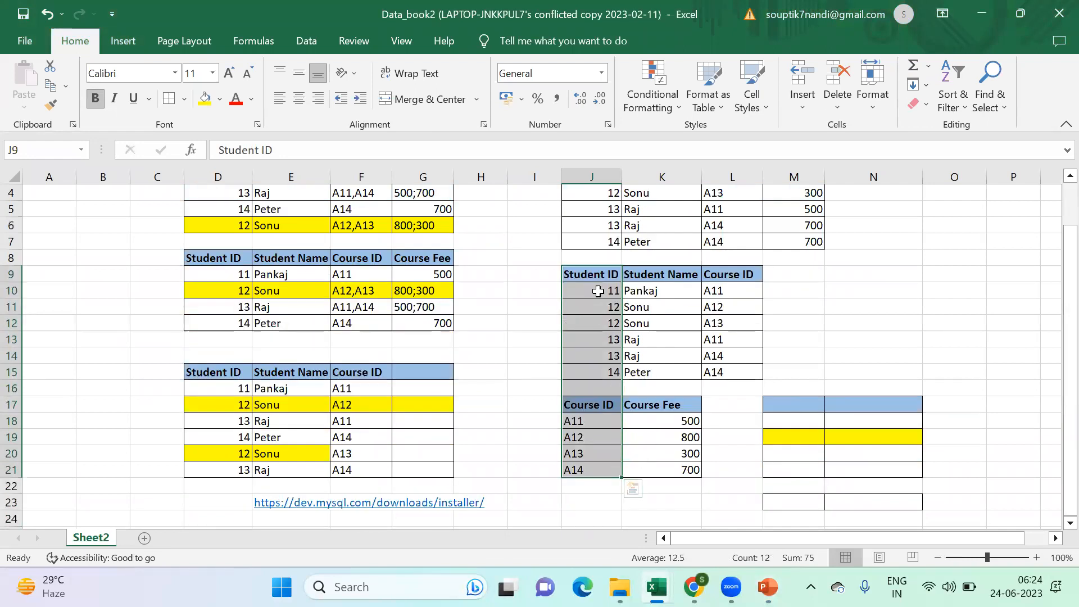
drag(595, 275, 737, 467)
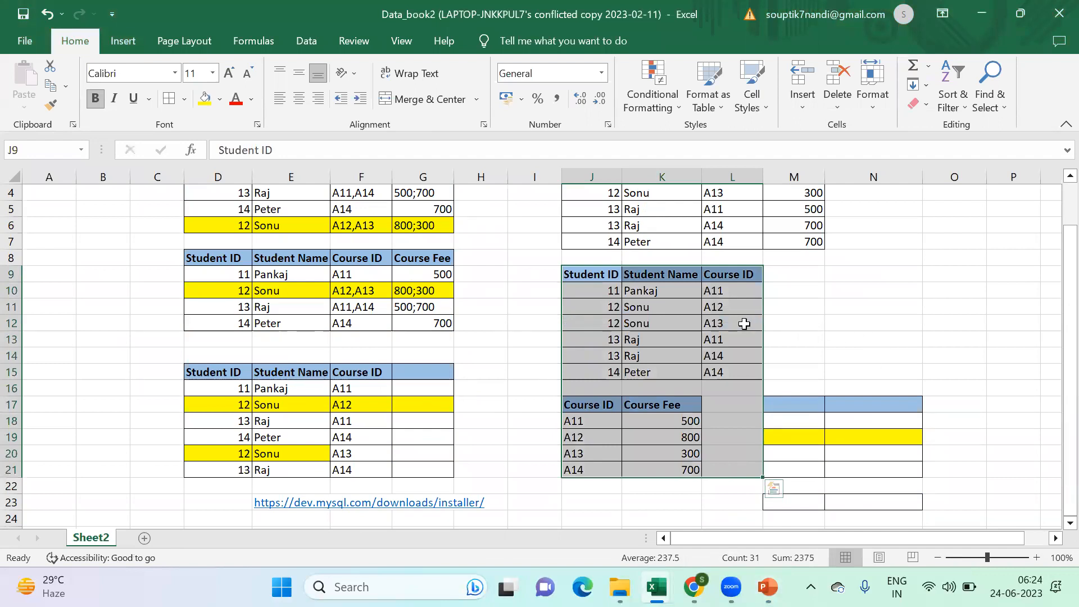
- Examine how the Course ID column links the student table J9:L15 to the course fee table J17:K21
click(635, 307)
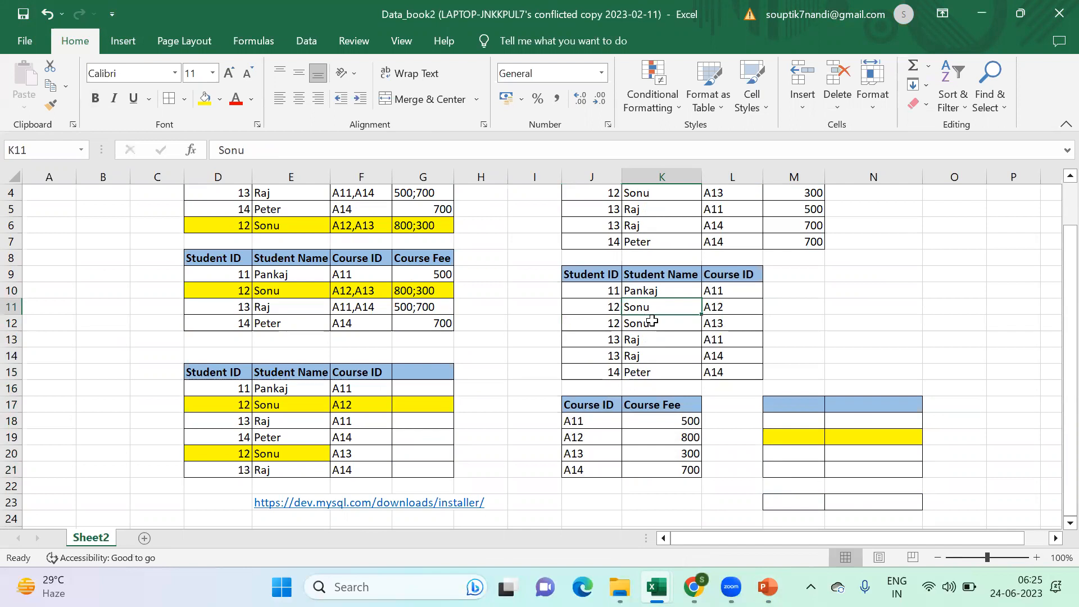
drag(568, 407, 650, 472)
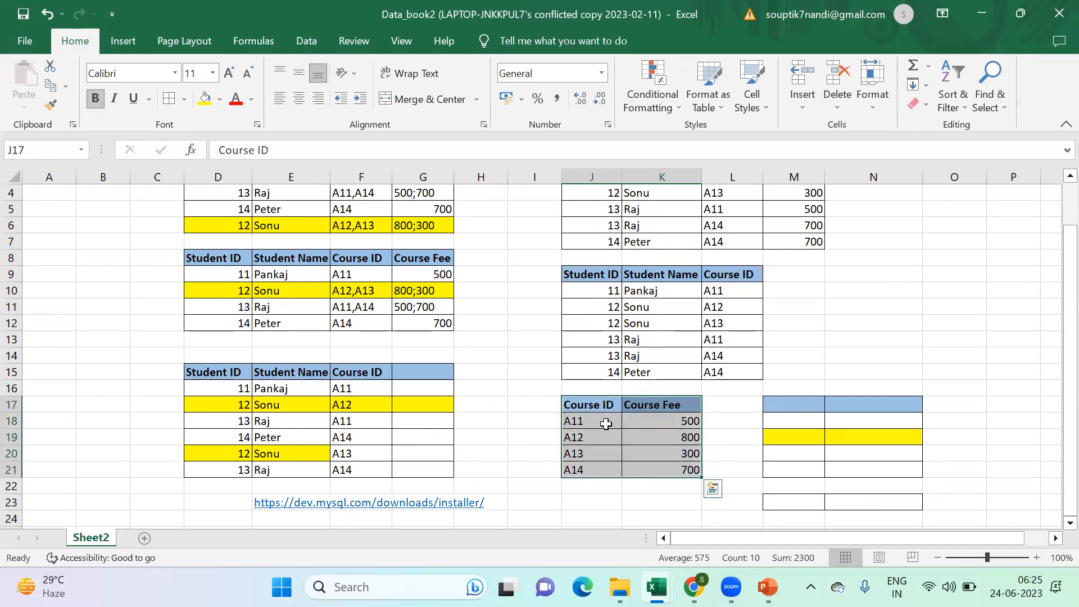
drag(593, 423, 597, 471)
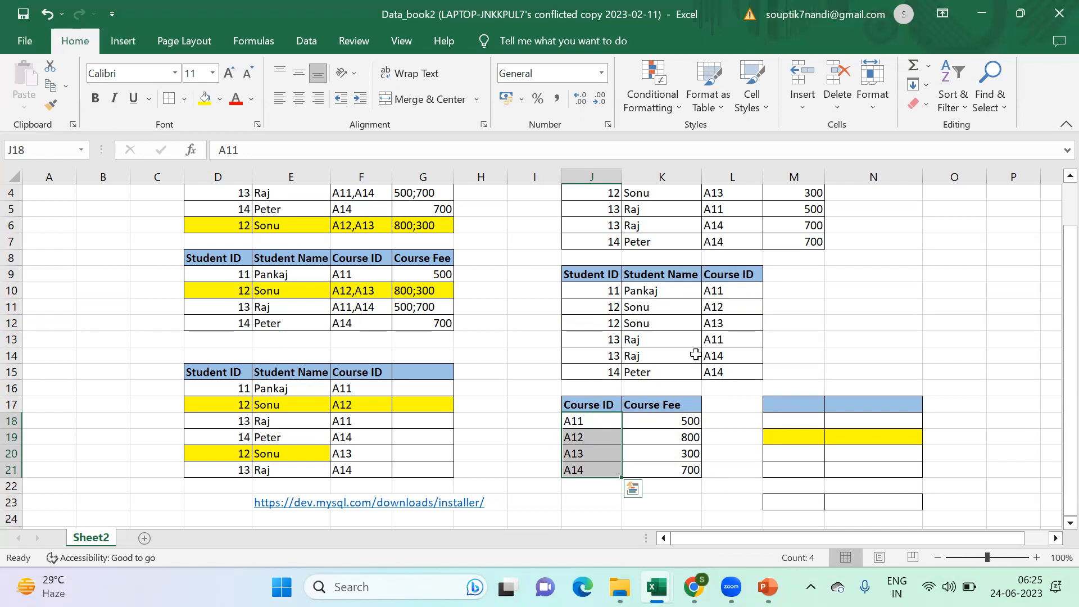
drag(607, 274, 721, 370)
click(597, 276)
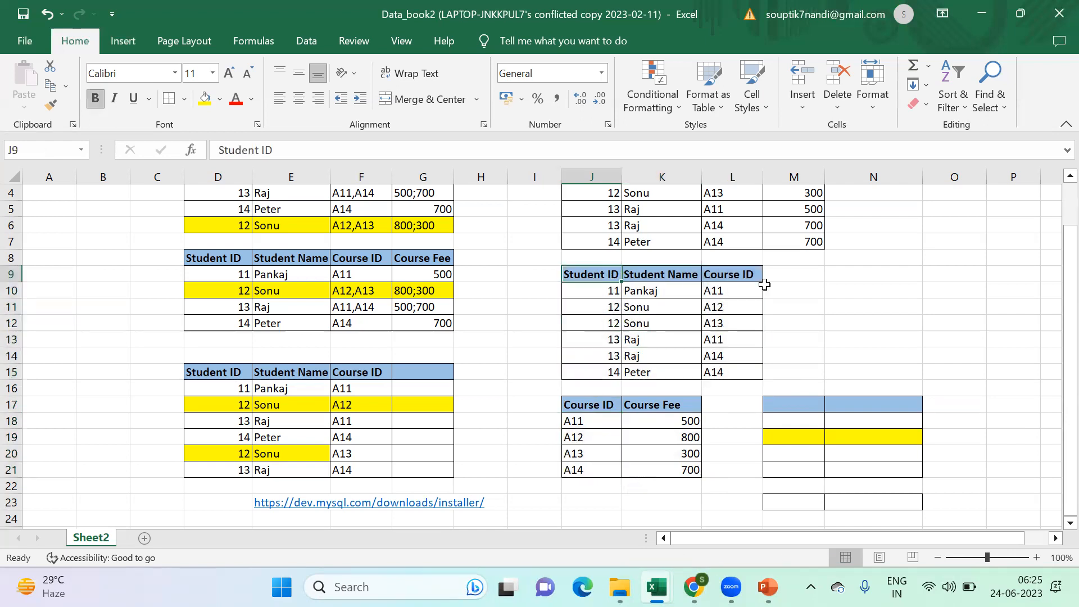
click(750, 274)
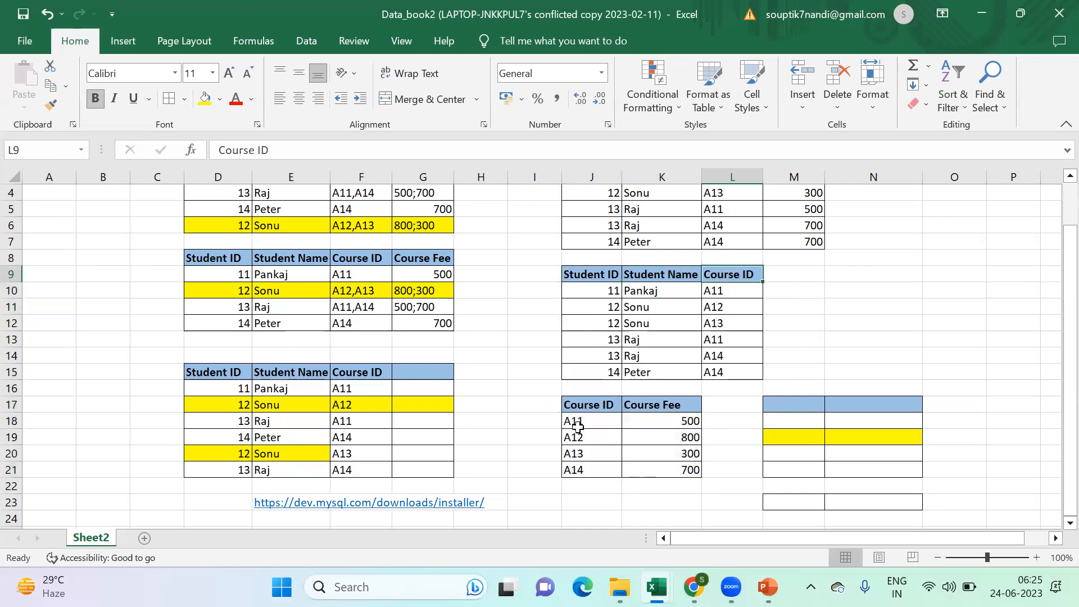
drag(595, 405, 653, 469)
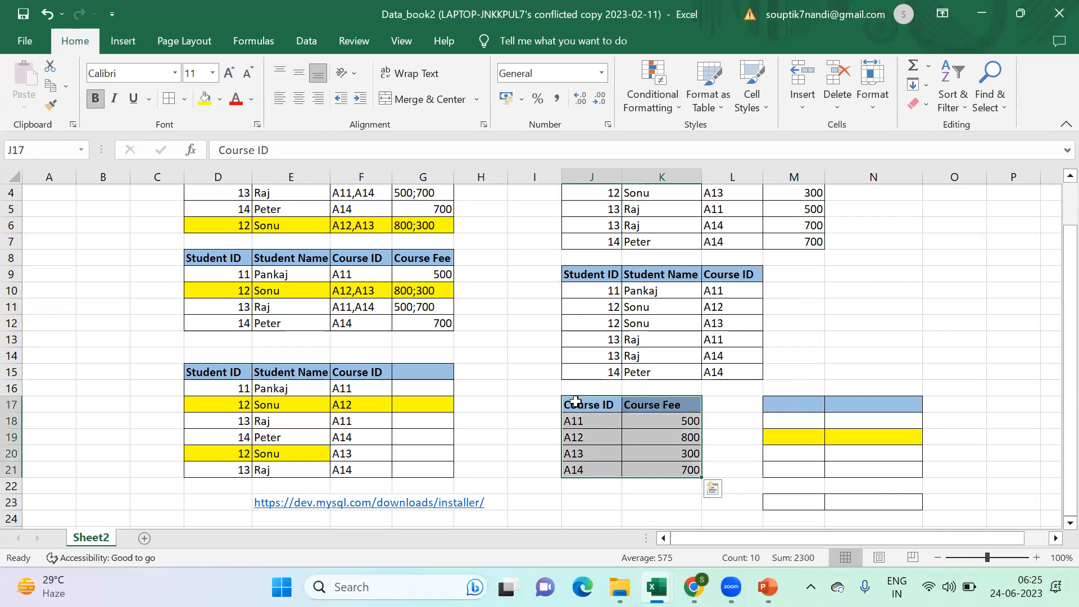
drag(649, 312, 649, 323)
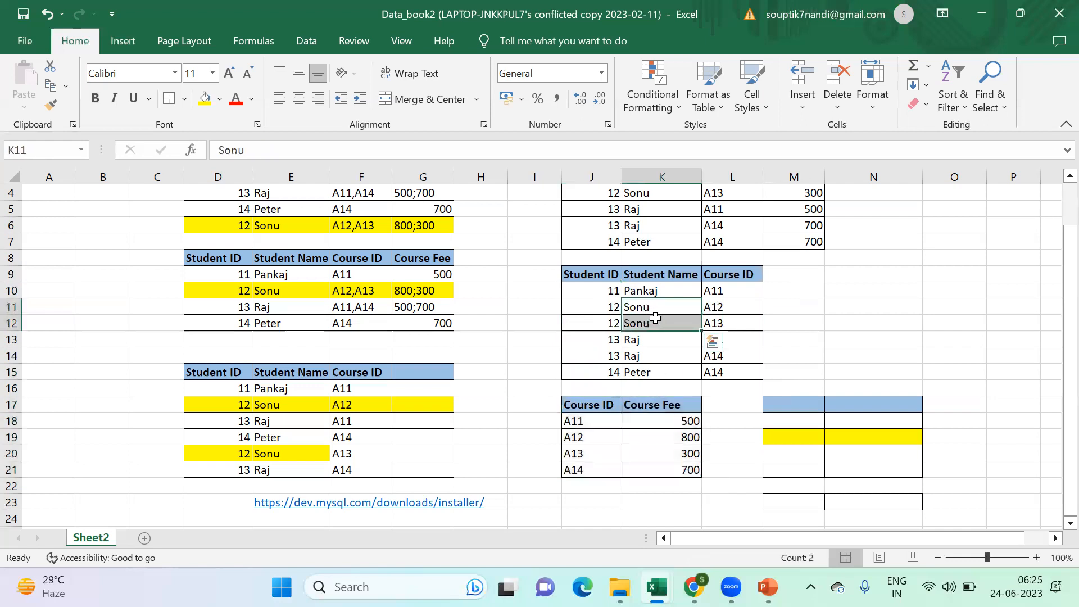
drag(756, 278, 753, 373)
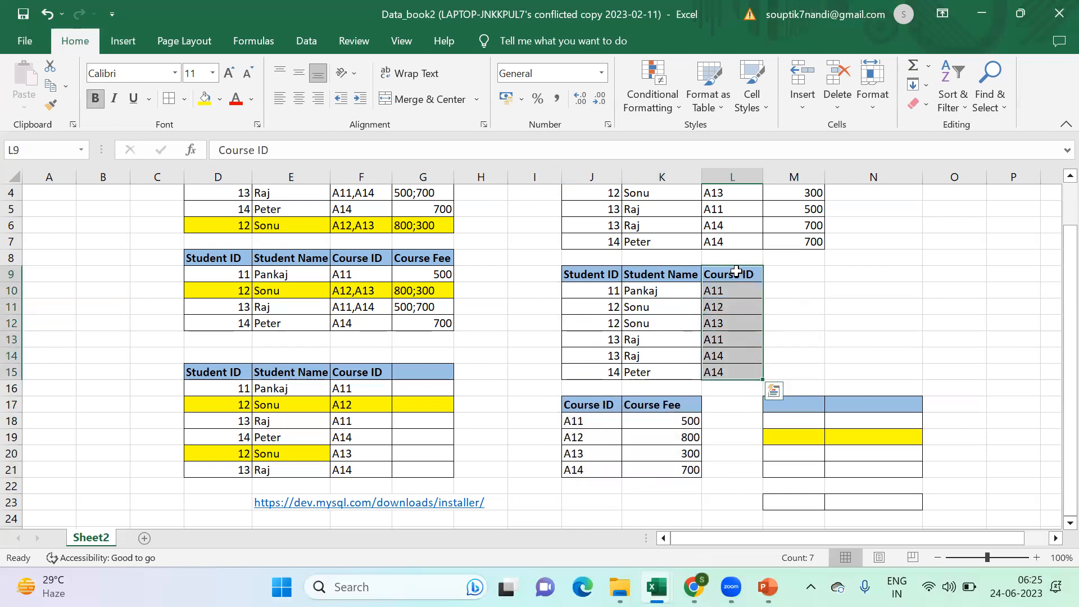
click(736, 272)
click(585, 406)
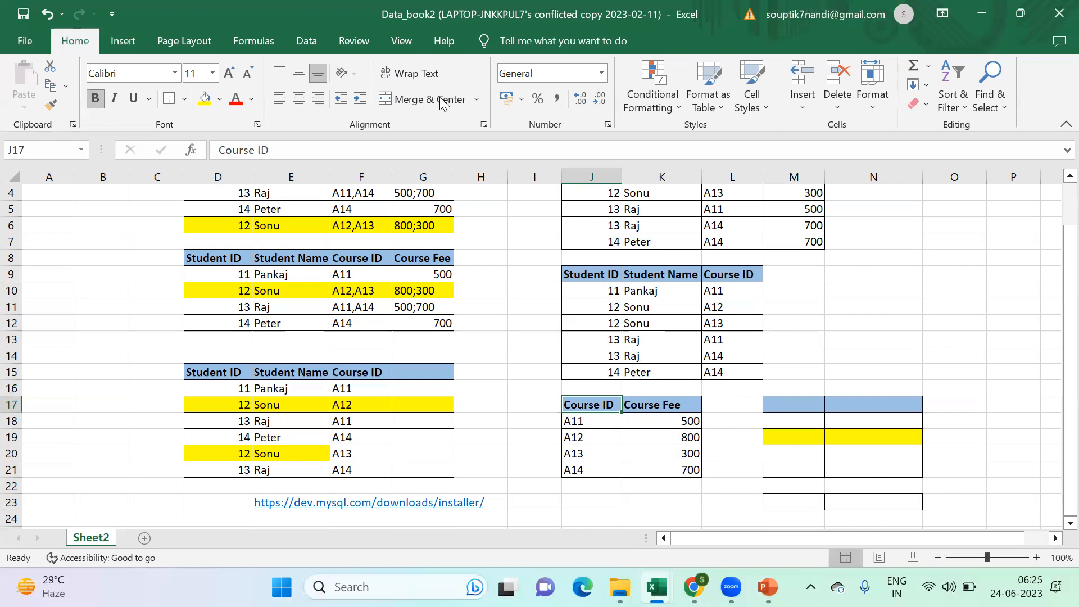
- Switch to PowerPoint and highlight the Removal of partial dependencies rule on the 2NF slide while reading it
key(alt+Tab)
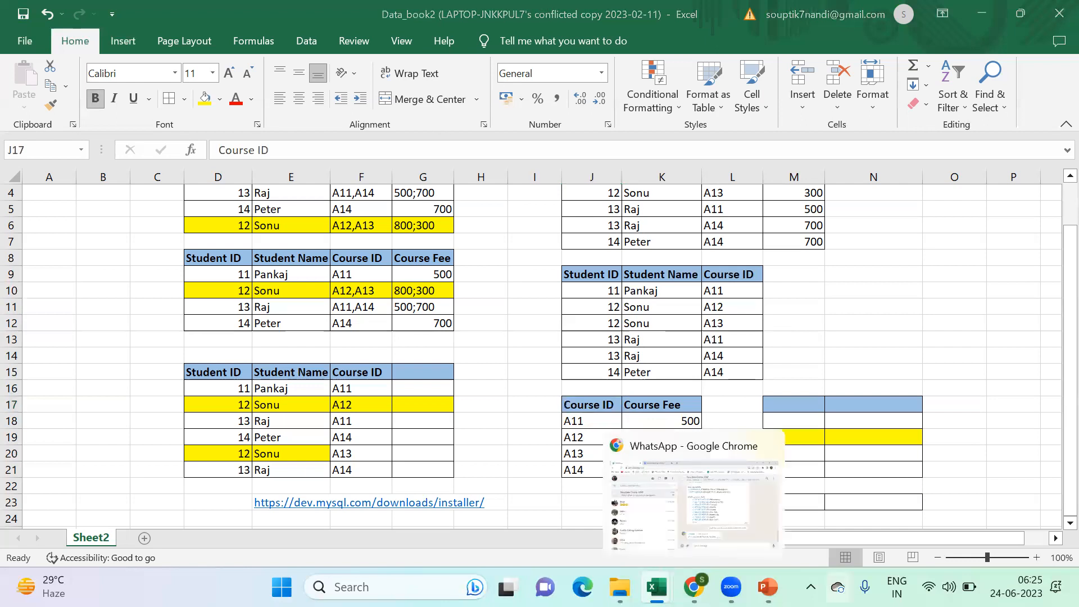
click(767, 587)
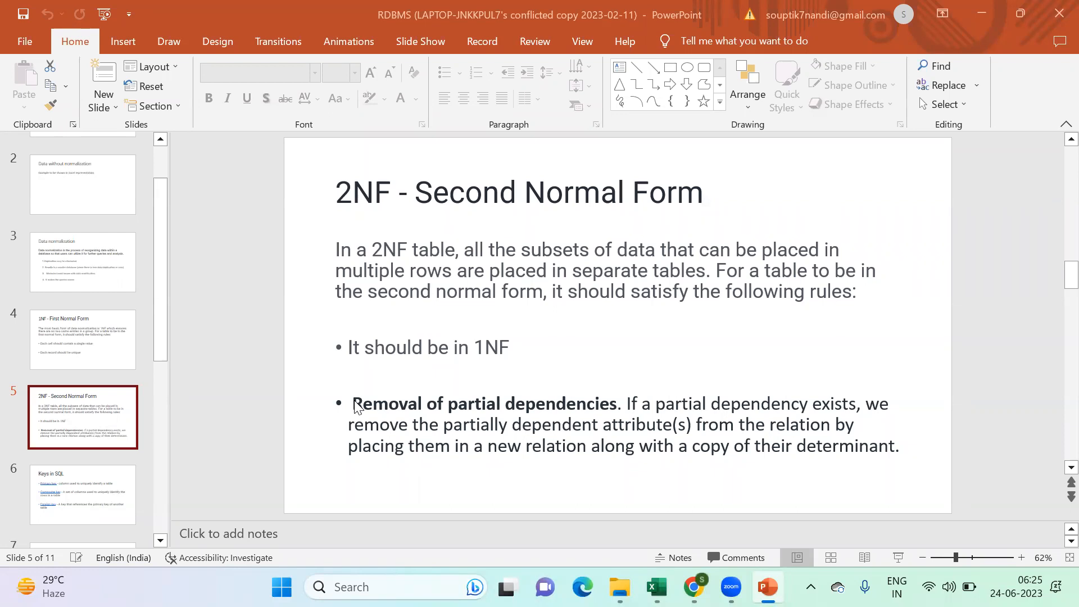
drag(354, 404, 911, 453)
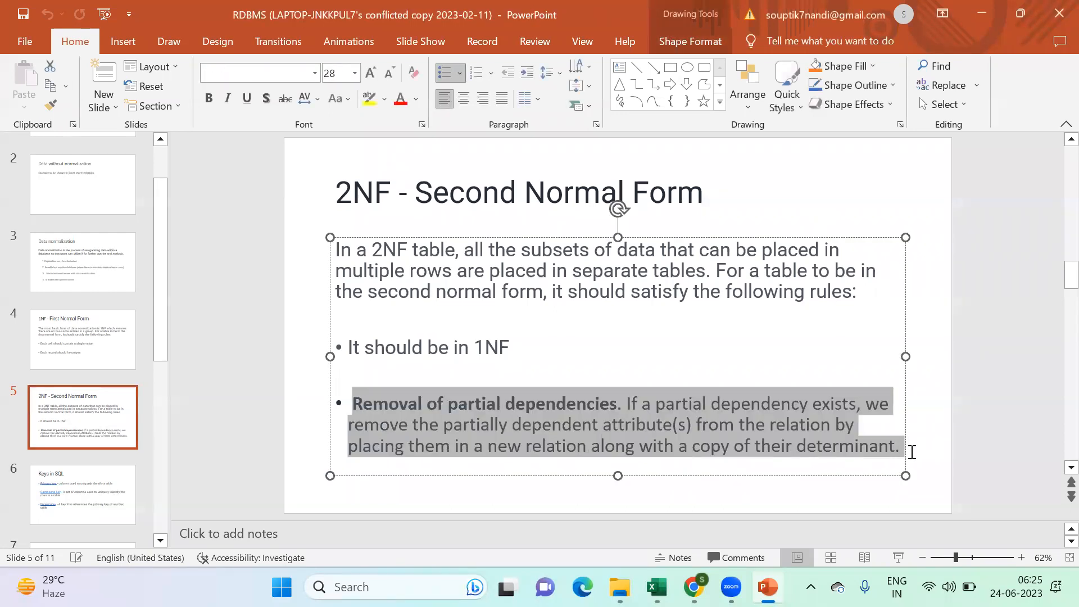
click(925, 468)
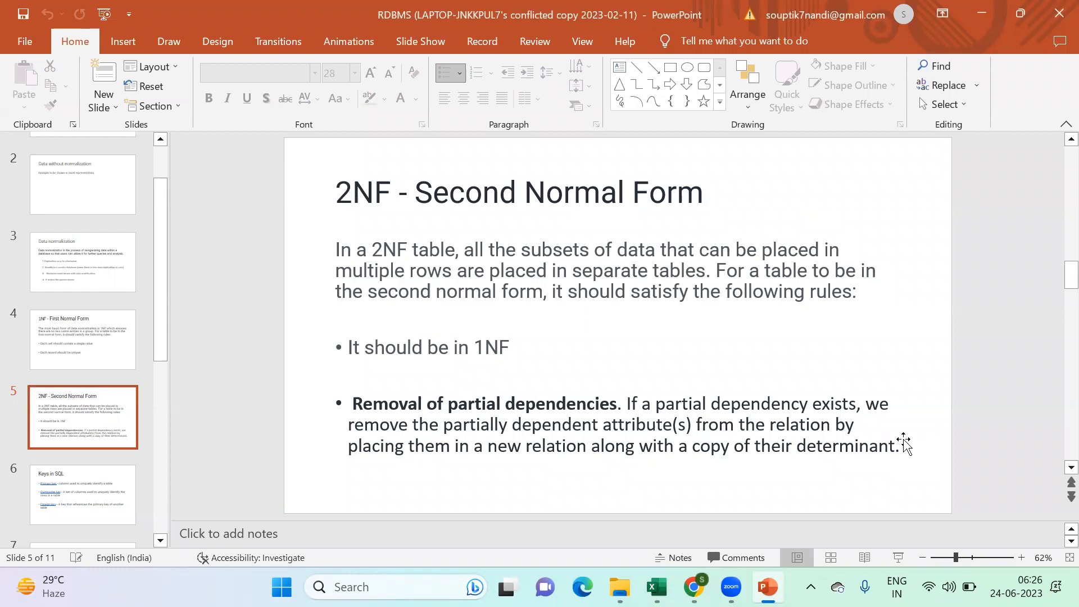
- Switch back to the Data_book2 workbook in Excel to view the normalized tables
mouse_move(768, 587)
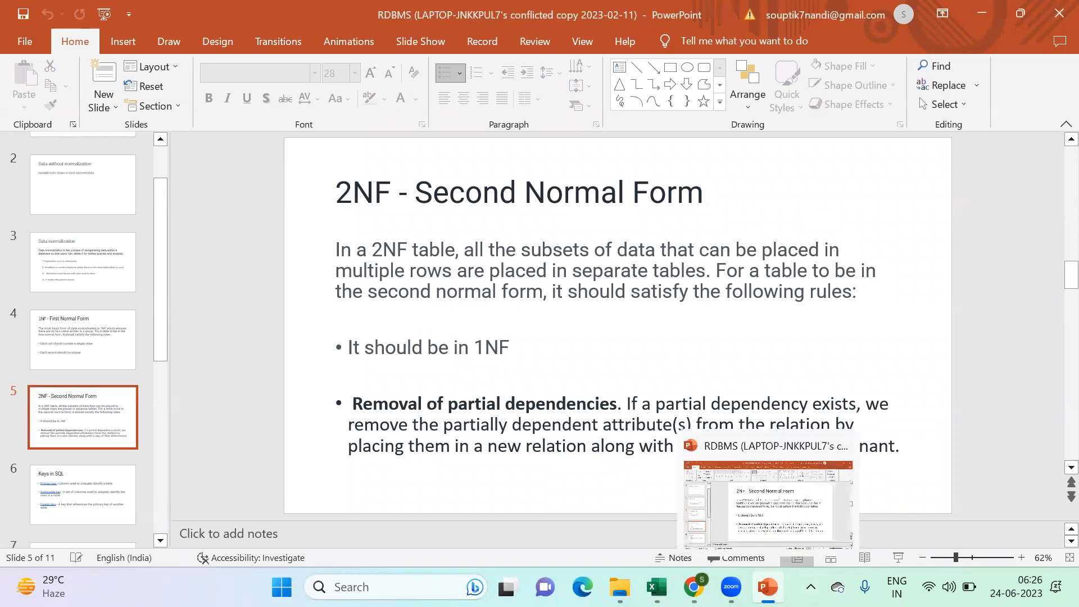
mouse_move(694, 587)
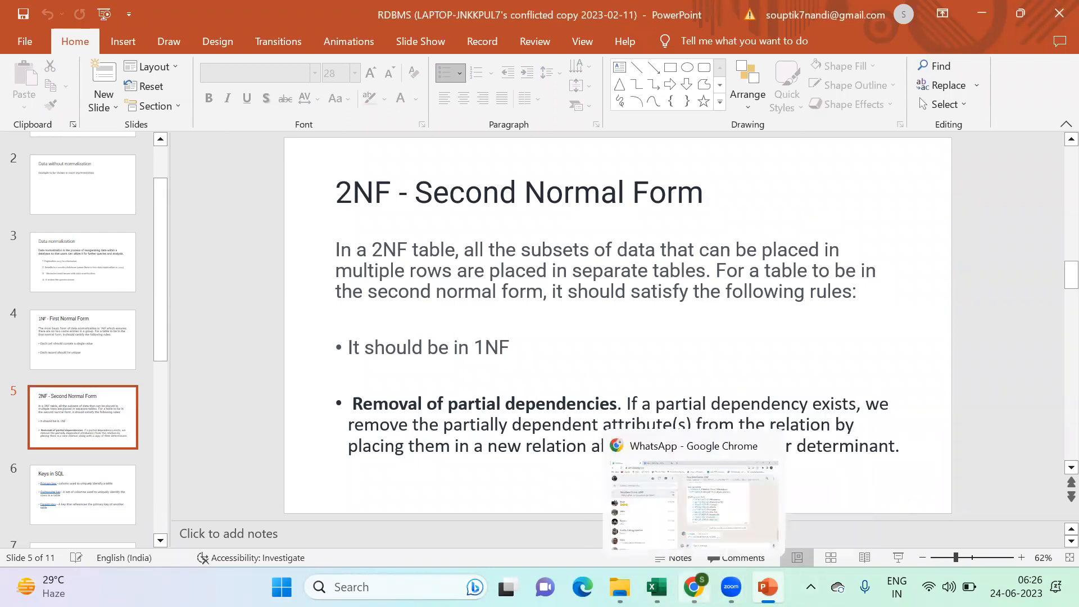
mouse_move(656, 587)
click(703, 509)
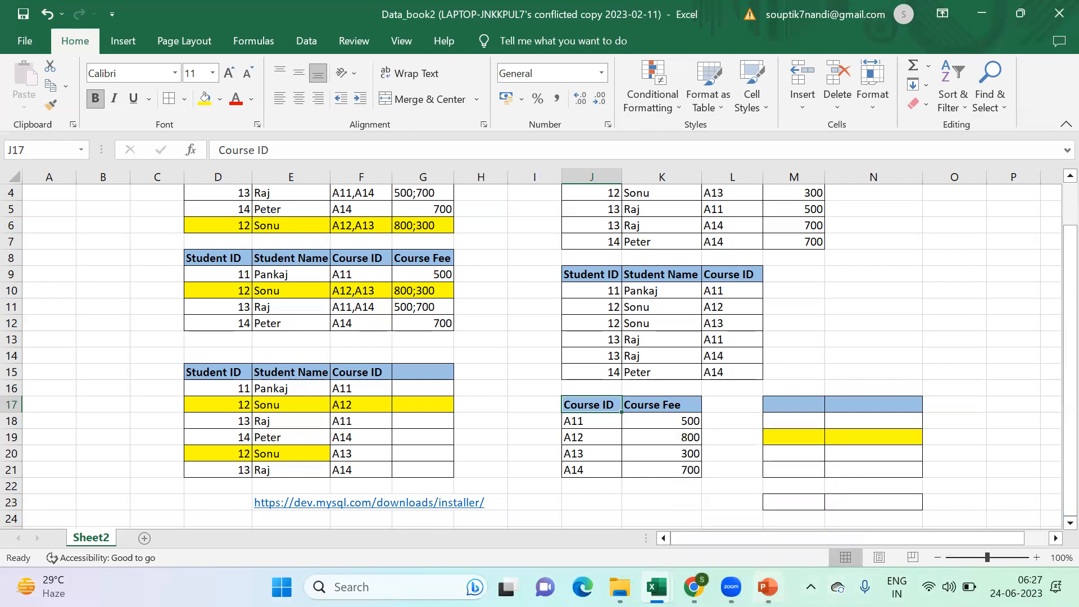
- Switch to PowerPoint and present the Keys in SQL slide as a full-screen slide show
click(768, 587)
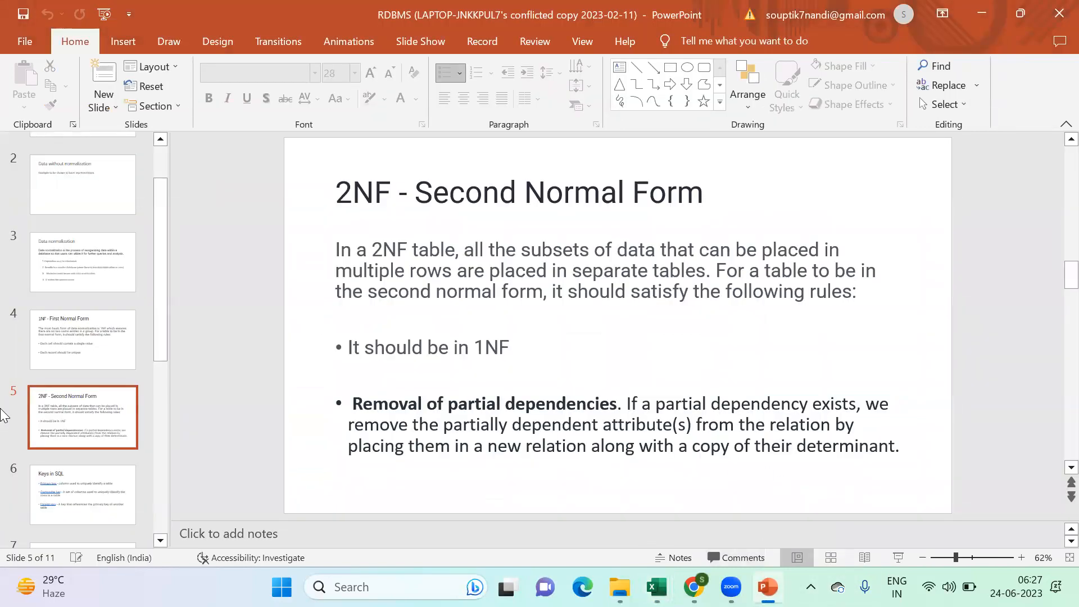
click(96, 481)
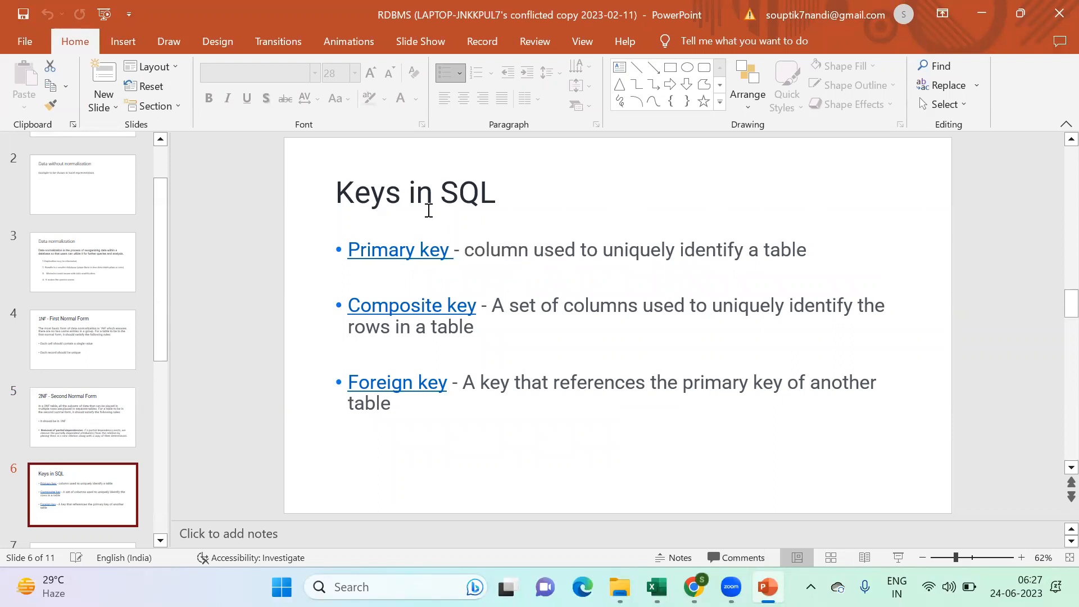
click(889, 559)
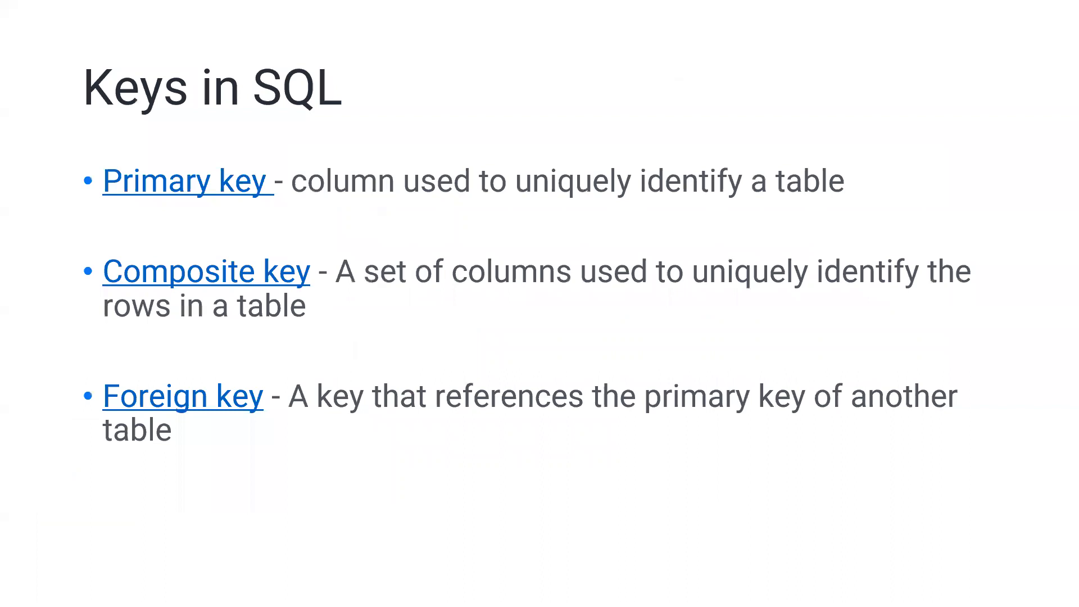
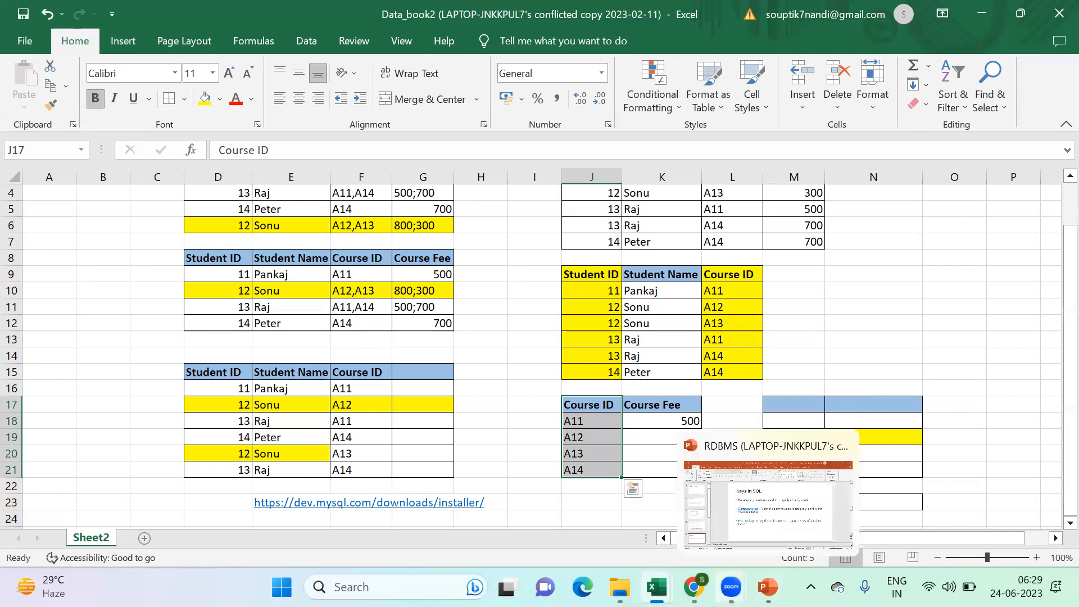
- Switch to PowerPoint to read the Keys in SQL definitions, and return to the student tables in the Data_book2 workbook in Excel
click(767, 587)
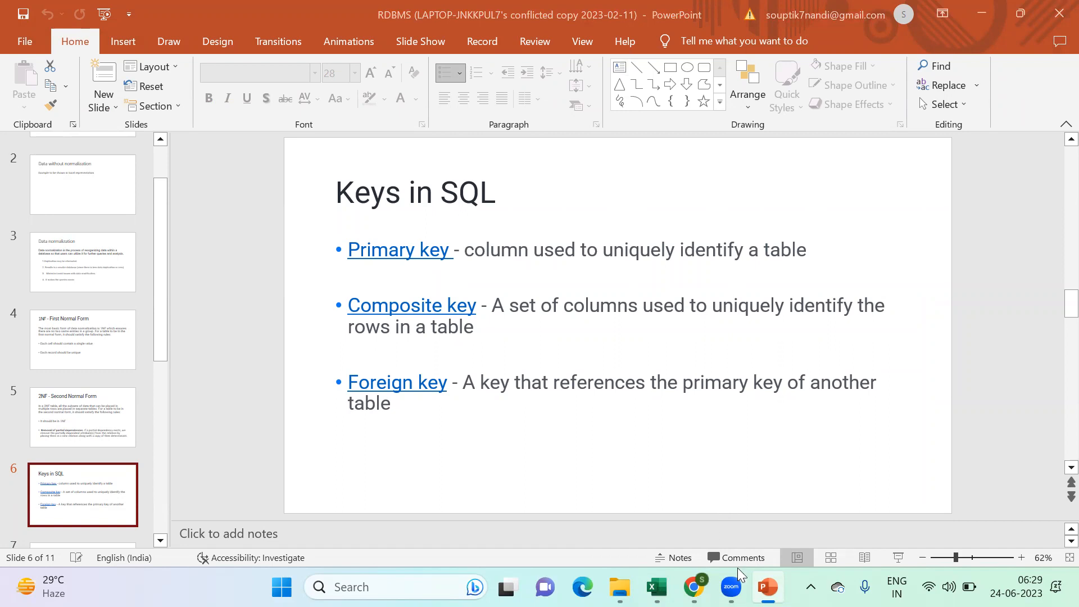
click(656, 587)
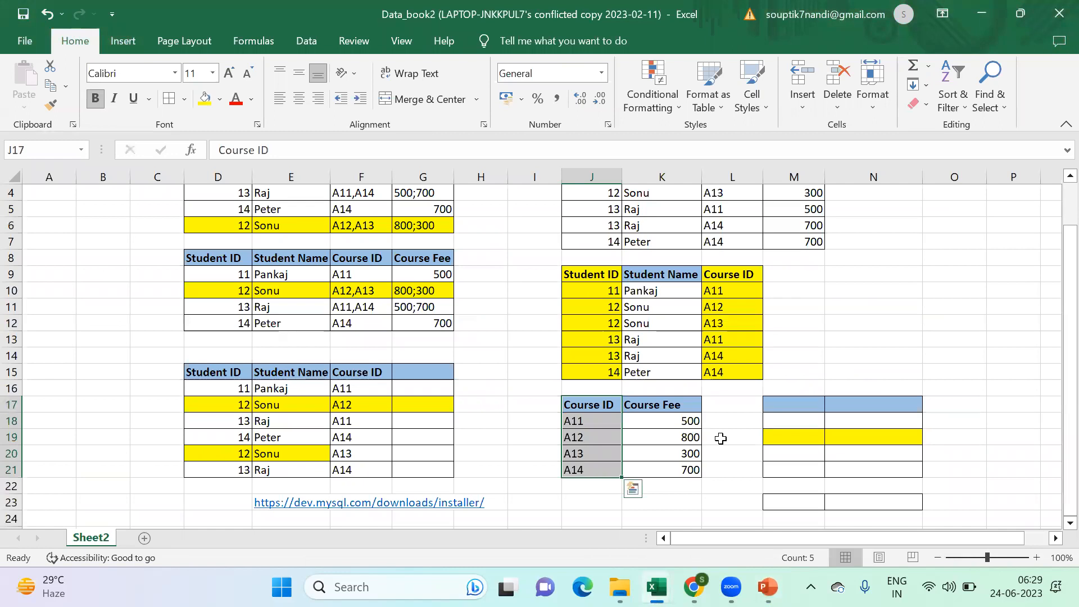
scroll(363, 403, up, 1)
scroll(309, 415, down, 1)
scroll(375, 419, up, 1)
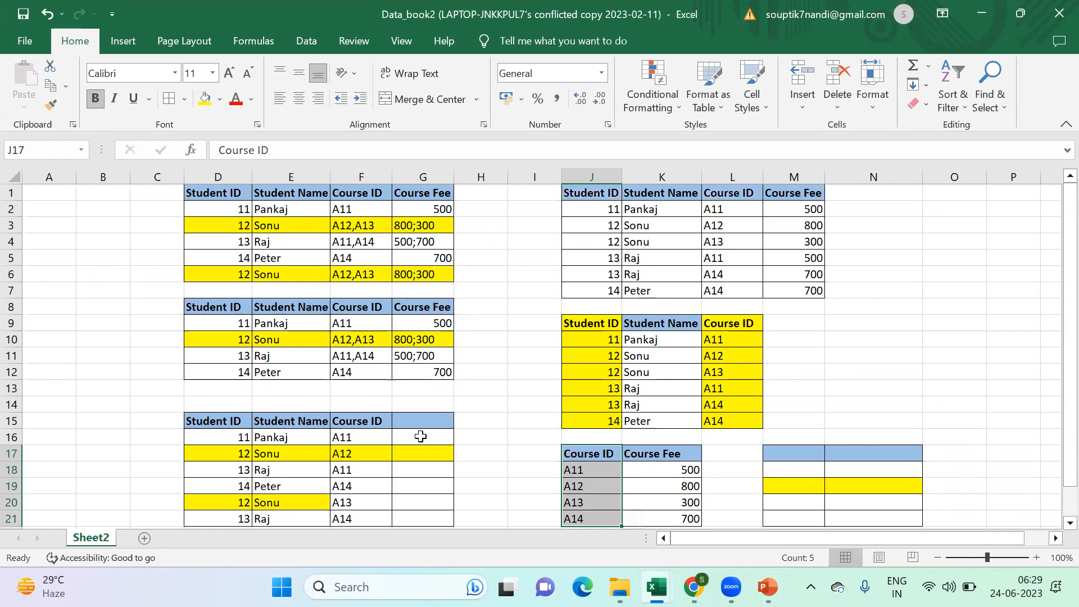
- Fill in the course fees 500, 800 and 500 for the first three student rows in cells G16 to G18
click(420, 438)
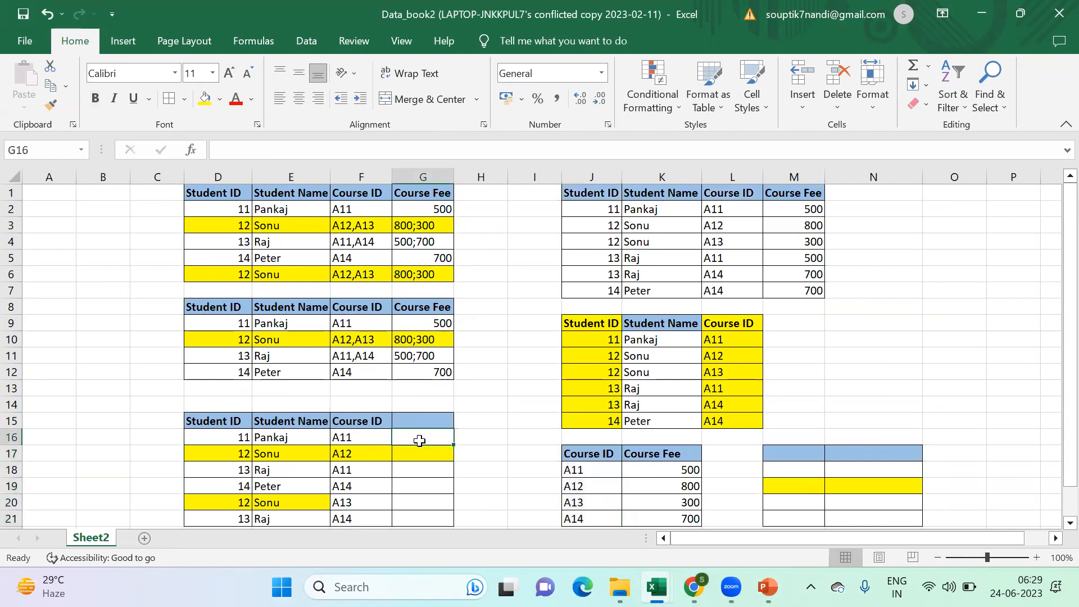
text(500)
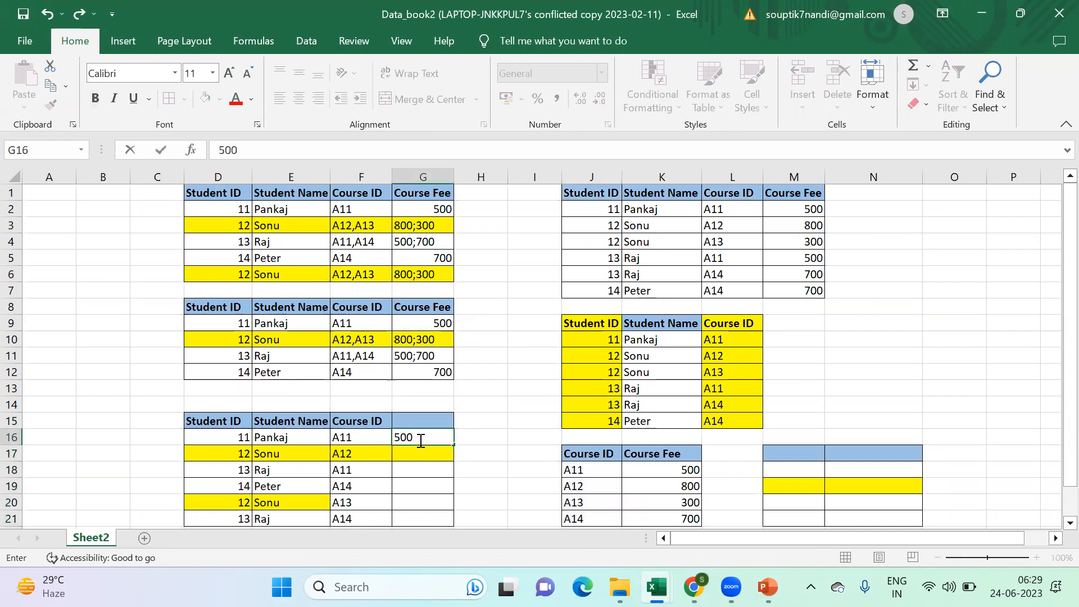
text(800)
key(BackSpace)
key(BackSpace)
key(BackSpace)
key(Return)
text(800)
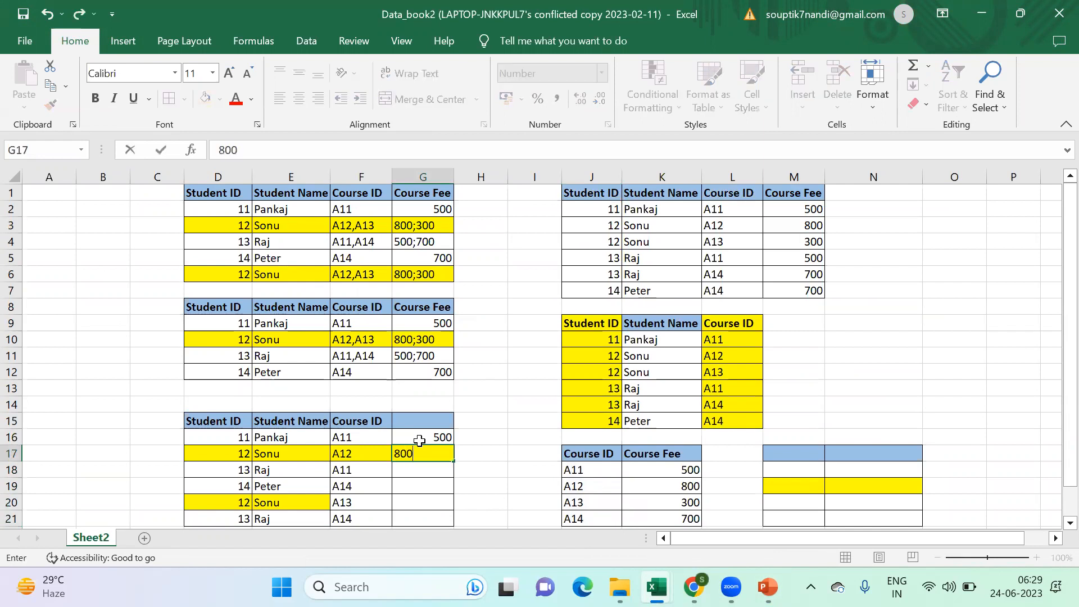
key(Return)
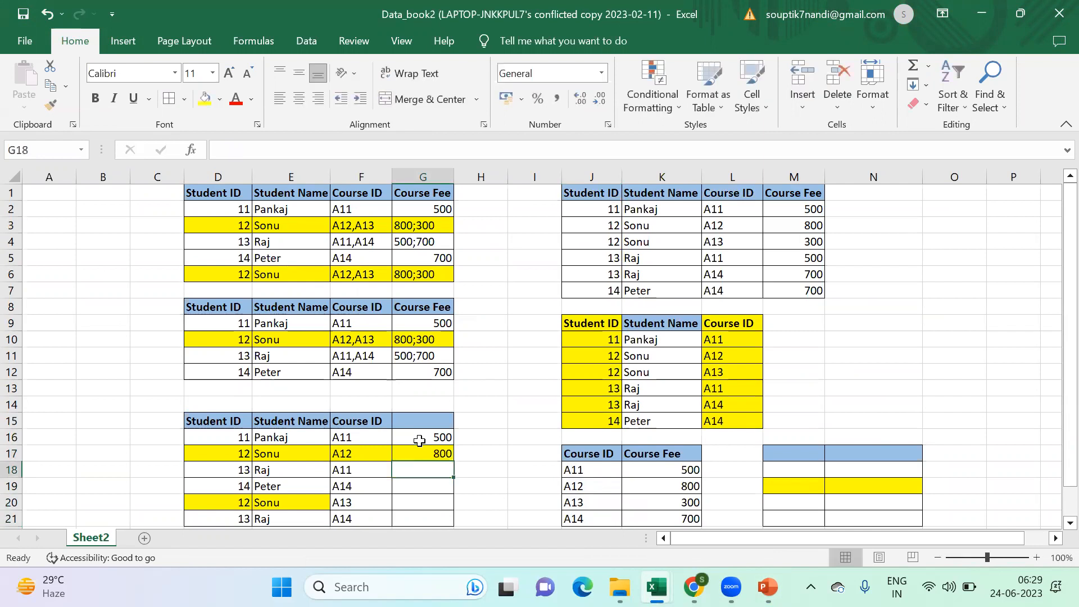
text(500)
key(Return)
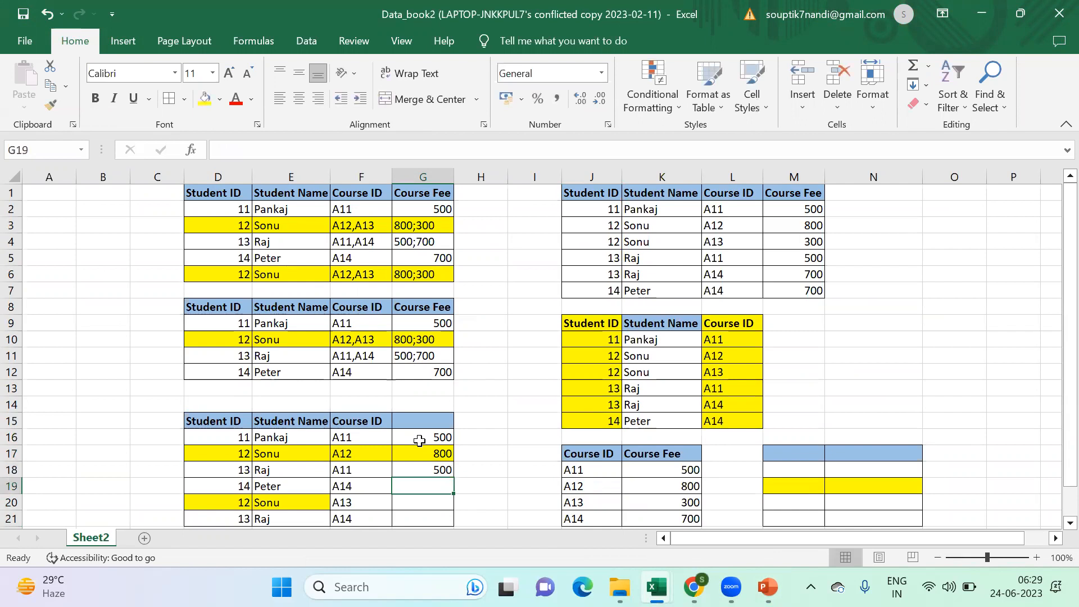
- Fill in the course fees 700, 300 and 700 for the remaining student rows in cells G19 to G21
text(700)
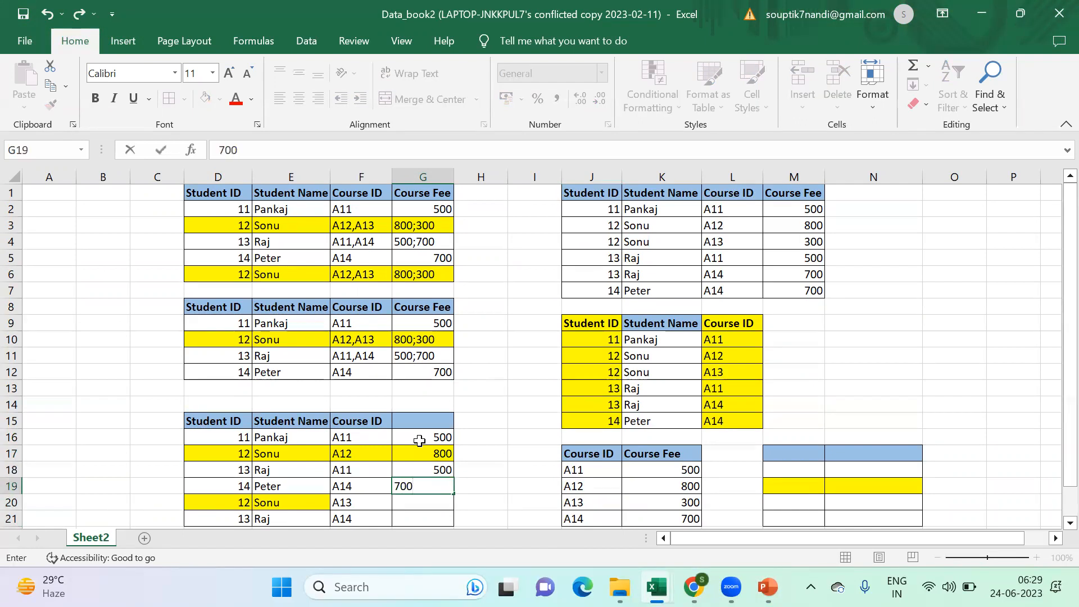
scroll(419, 440, down, 1)
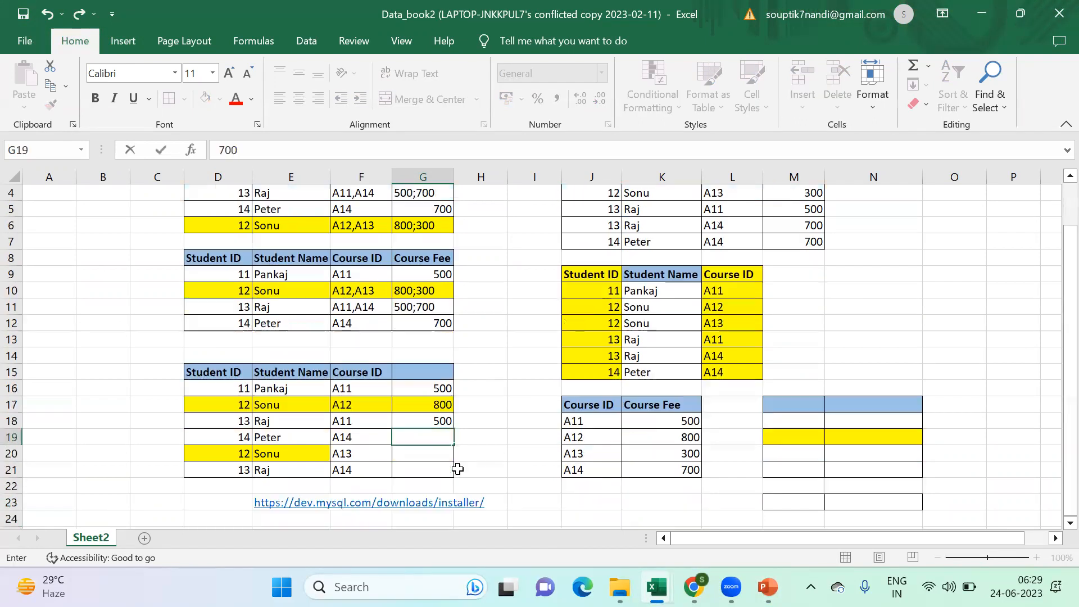
click(430, 455)
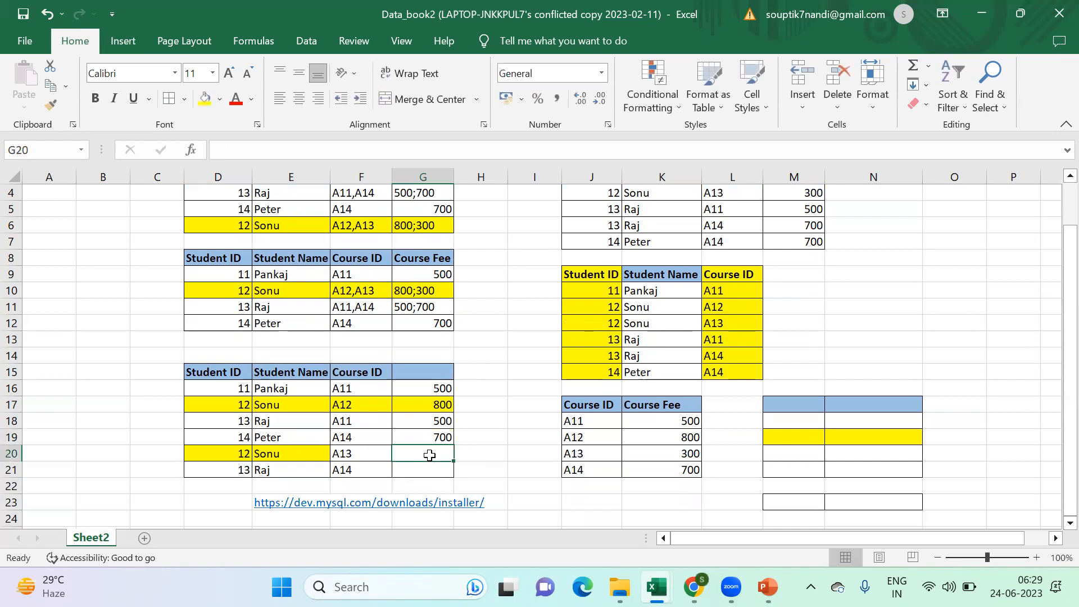
text(300)
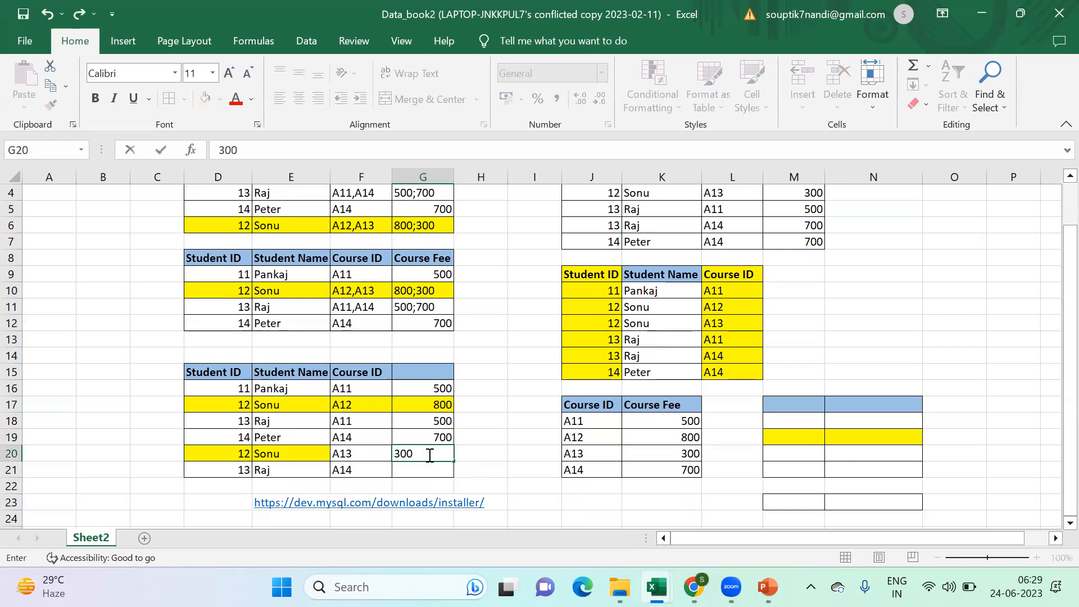
key(Return)
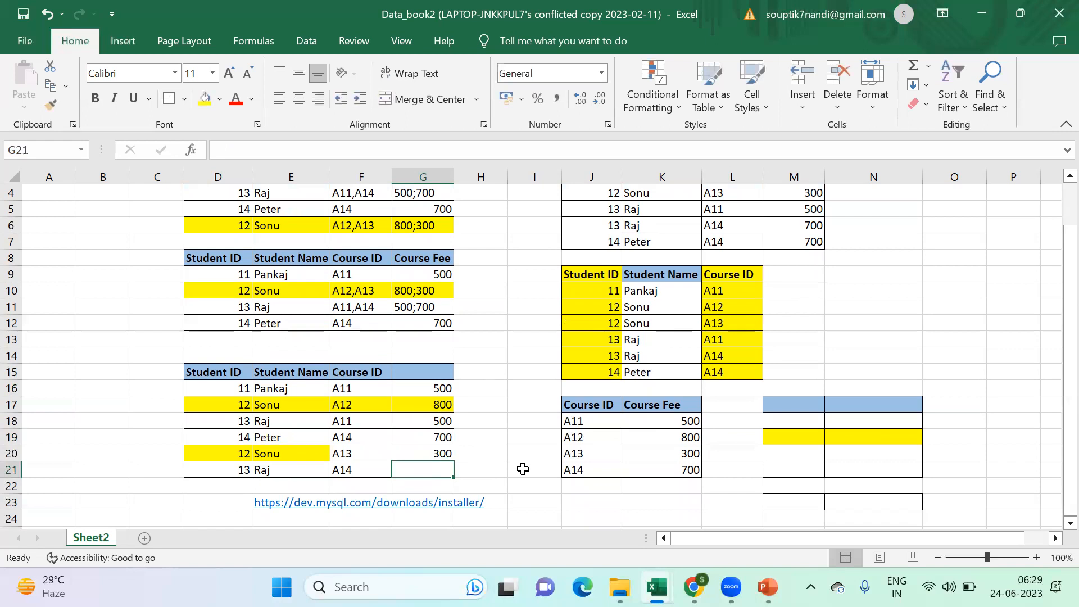
text(700)
click(582, 514)
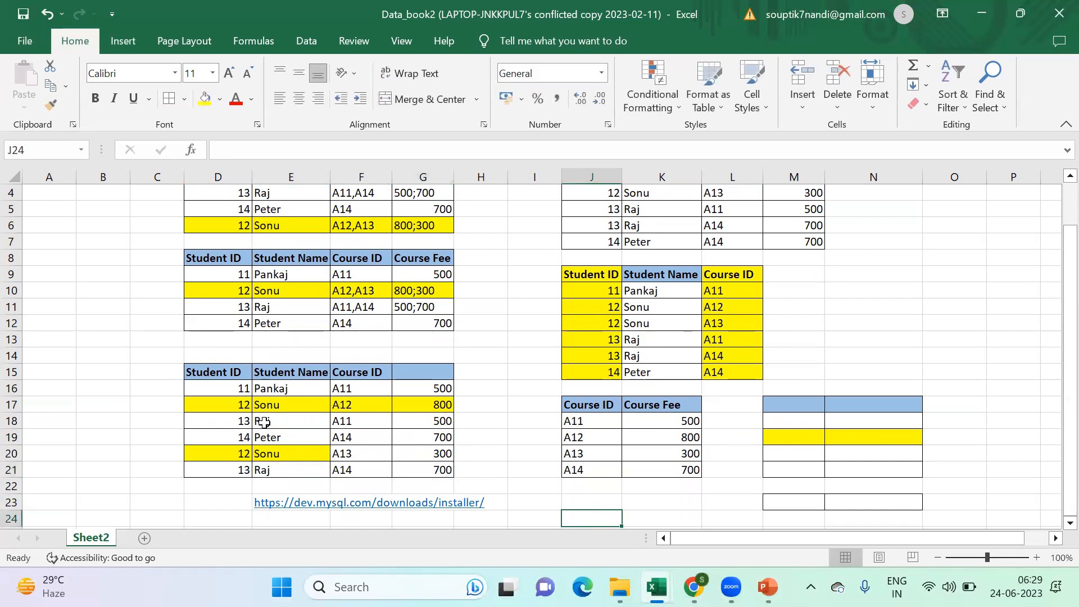
- Examine the Student ID and Course ID columns of the table D15:G21 as identifying key columns
drag(211, 376, 224, 468)
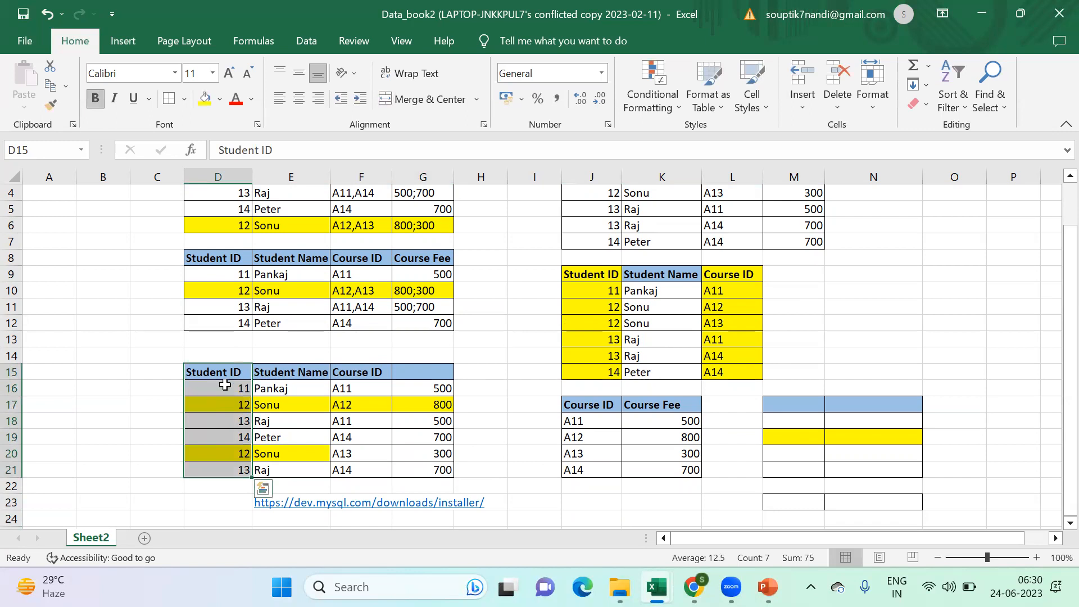
click(228, 371)
drag(370, 373, 365, 470)
drag(236, 372, 233, 470)
drag(362, 372, 371, 471)
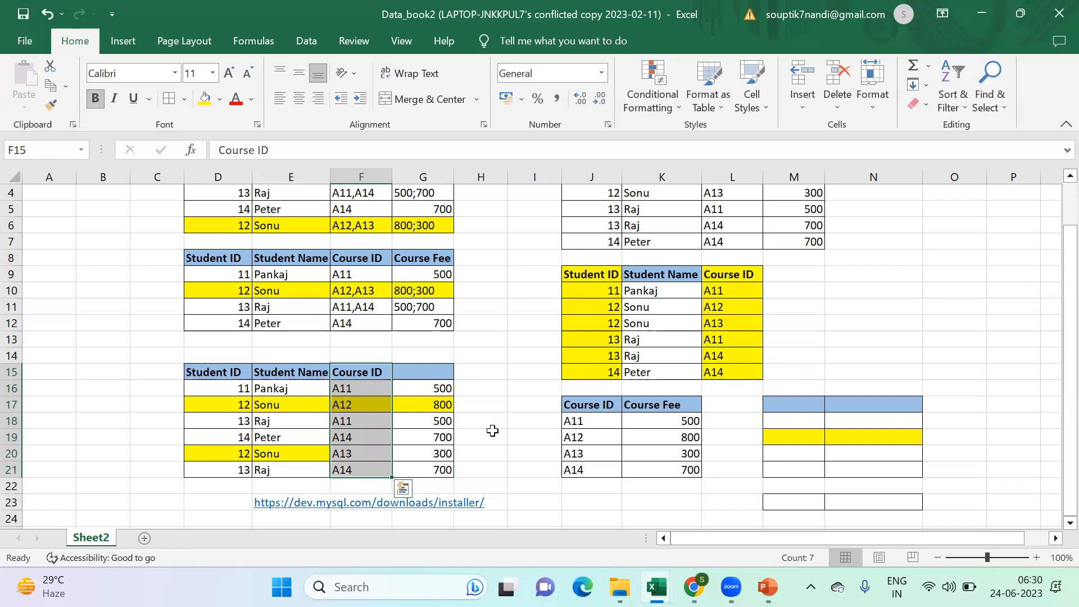
- Examine the course fee table J17:K21 and the Student ID and Course ID headers of the student table J9:L15
drag(595, 405, 646, 462)
click(615, 278)
drag(616, 281, 731, 372)
drag(610, 277, 725, 388)
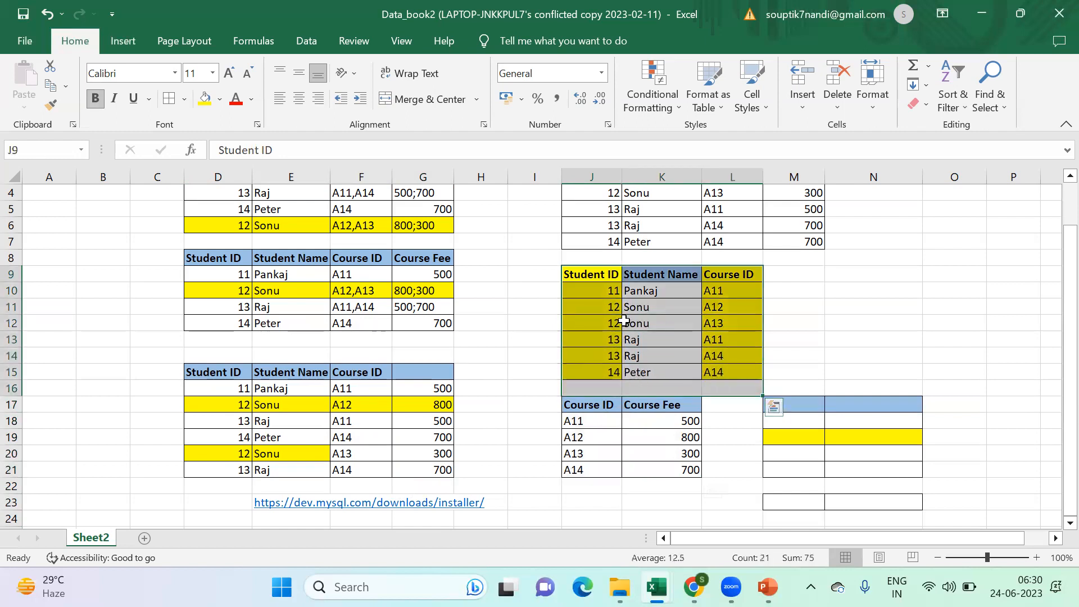
double_click(596, 275)
drag(595, 274, 620, 275)
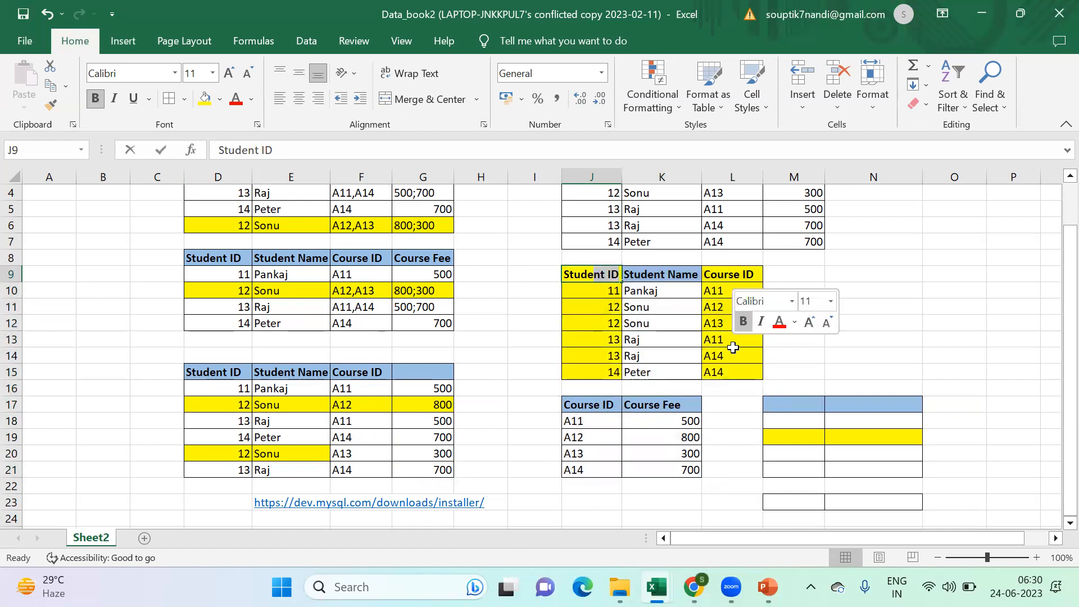
click(726, 274)
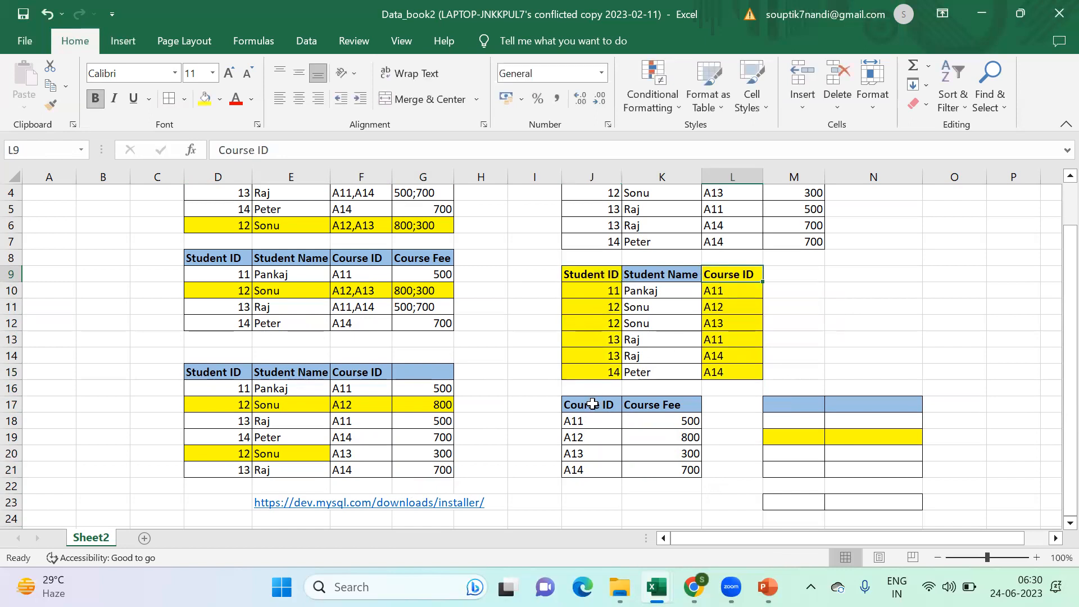
- Compare the Course ID column in L9:L15 with the Course ID and Course Fee columns of the table J17:K21
drag(592, 404, 587, 469)
drag(734, 274, 752, 372)
drag(600, 412, 598, 467)
drag(646, 421, 657, 469)
drag(590, 407, 687, 469)
drag(607, 274, 717, 274)
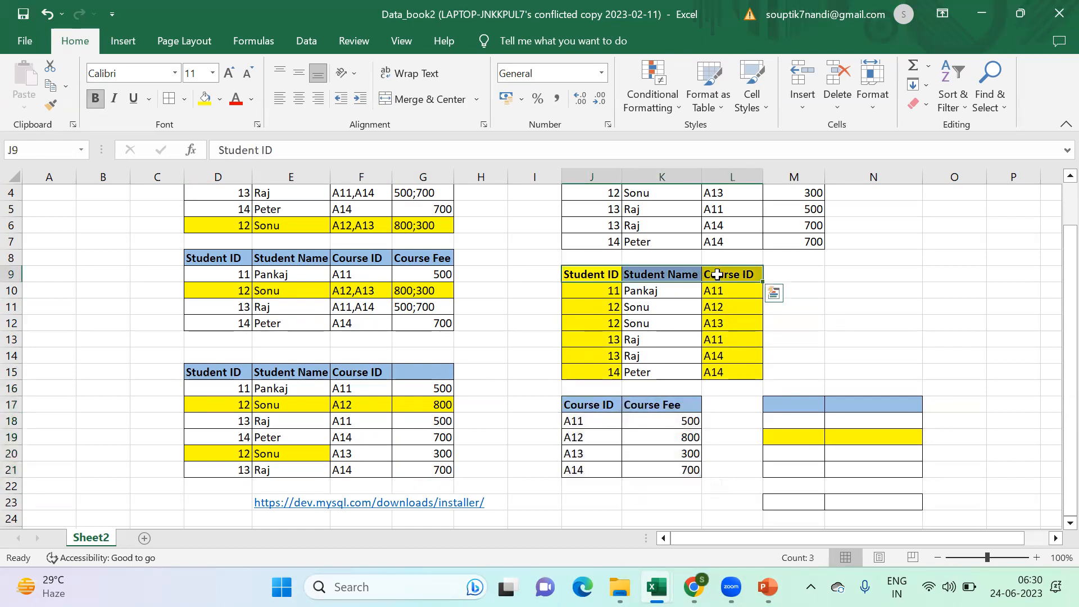
- Examine the role of the Course ID column alongside Student ID within the student table J9:L15
click(725, 274)
double_click(727, 276)
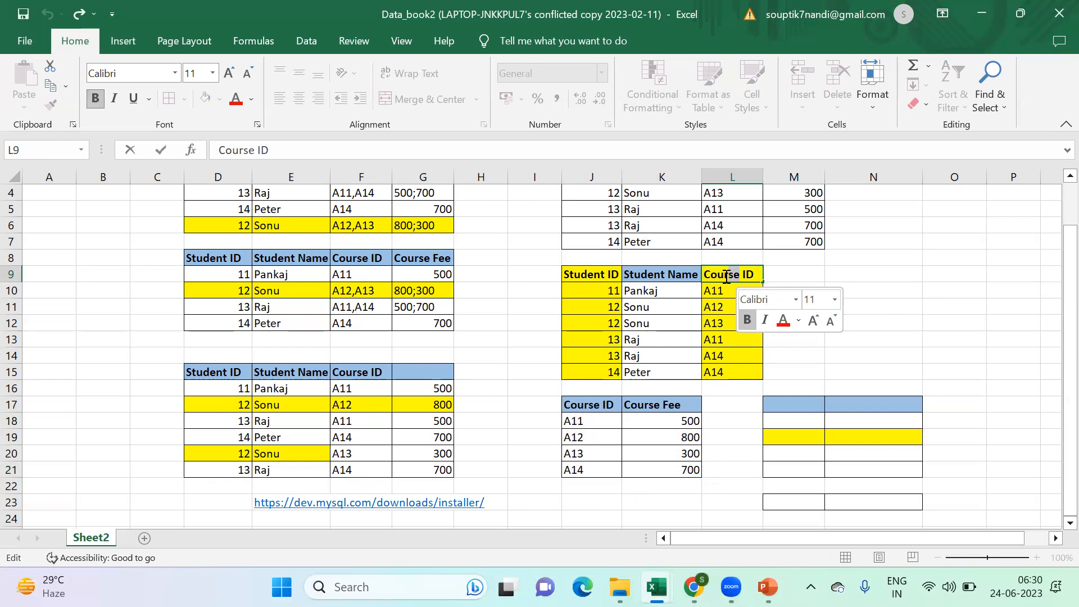
click(766, 273)
drag(725, 274, 741, 368)
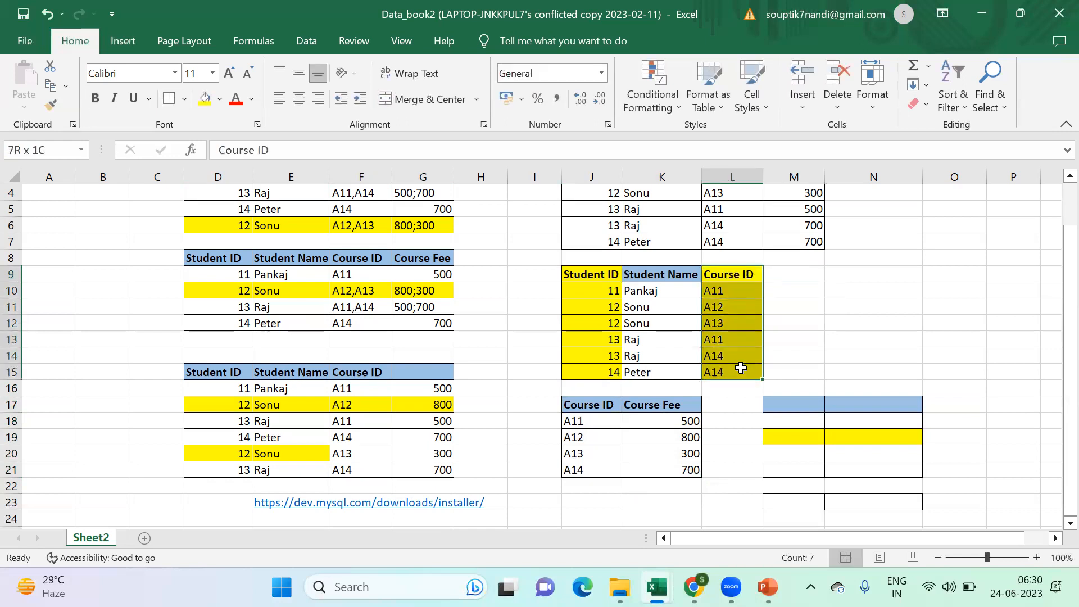
drag(595, 275, 727, 373)
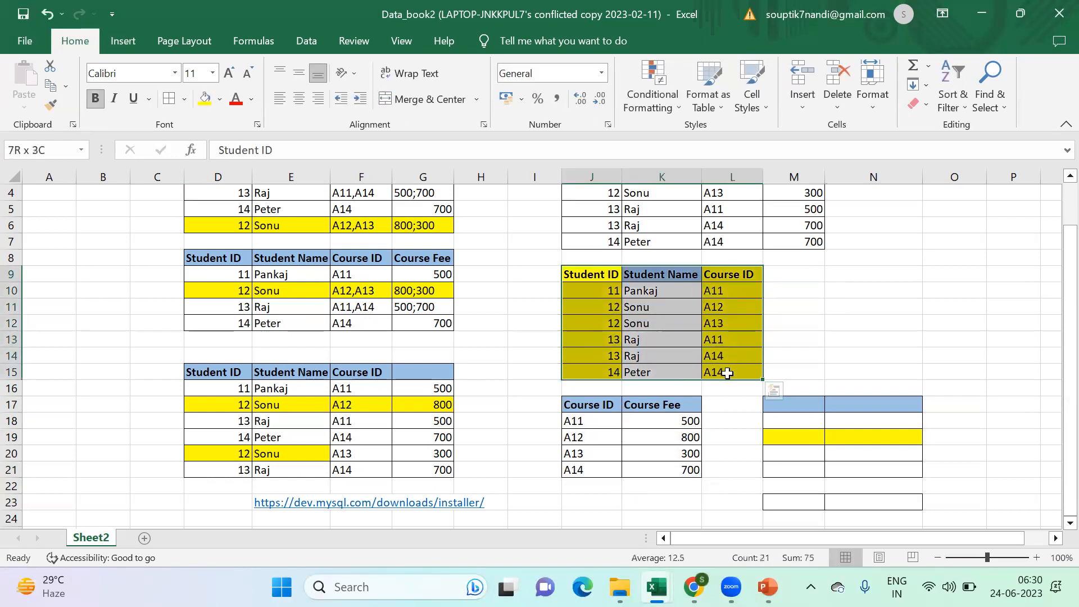
click(589, 275)
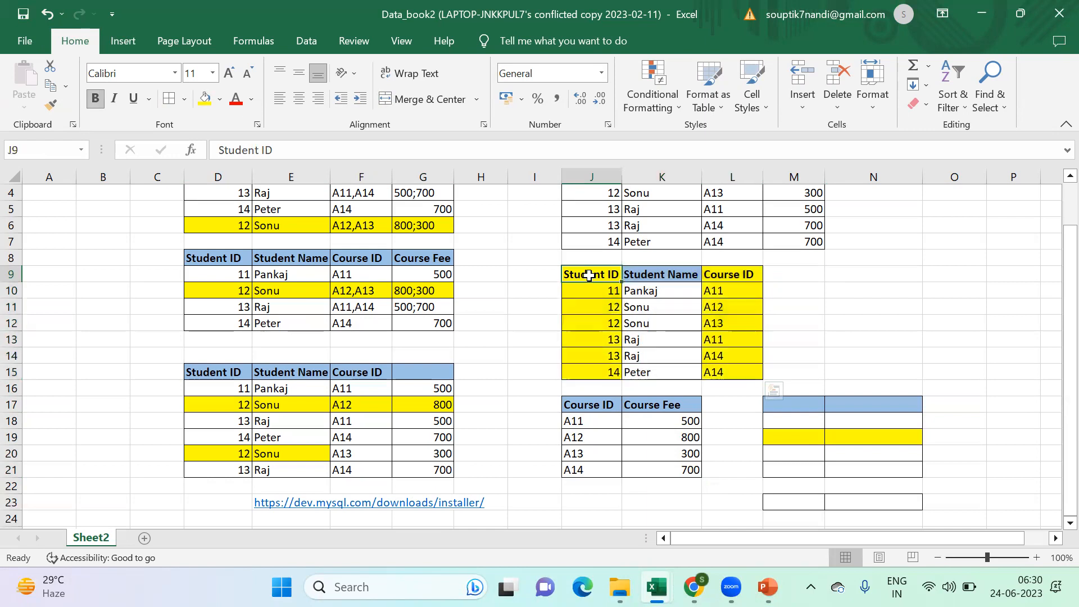
click(742, 275)
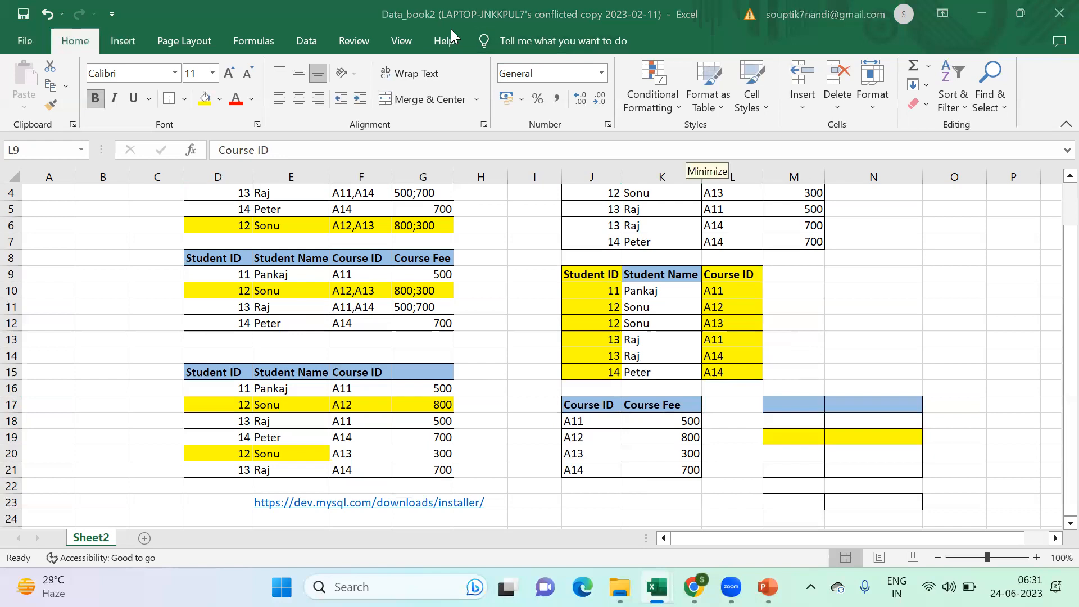
scroll(833, 348, up, 1)
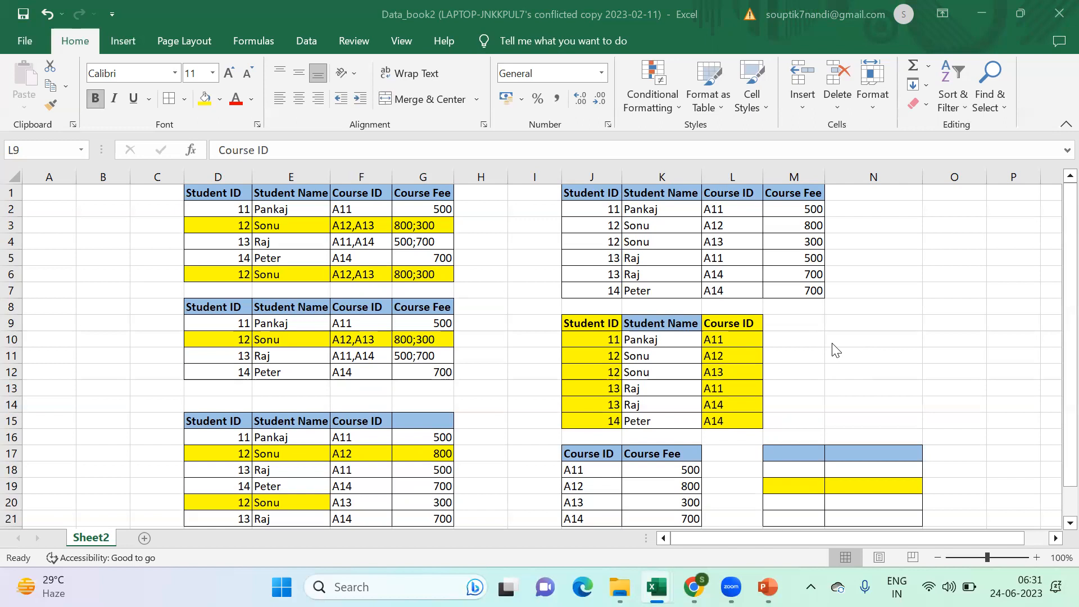
scroll(832, 346, down, 2)
scroll(828, 346, up, 2)
scroll(809, 416, down, 1)
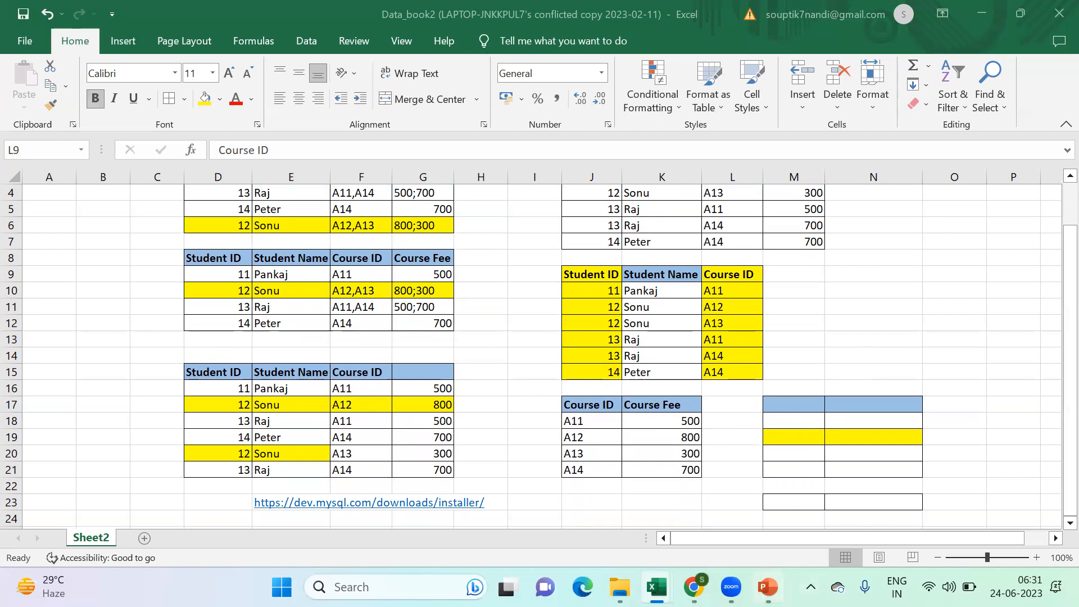
- Switch to PowerPoint and show the Database slide with the definition of a database
click(767, 586)
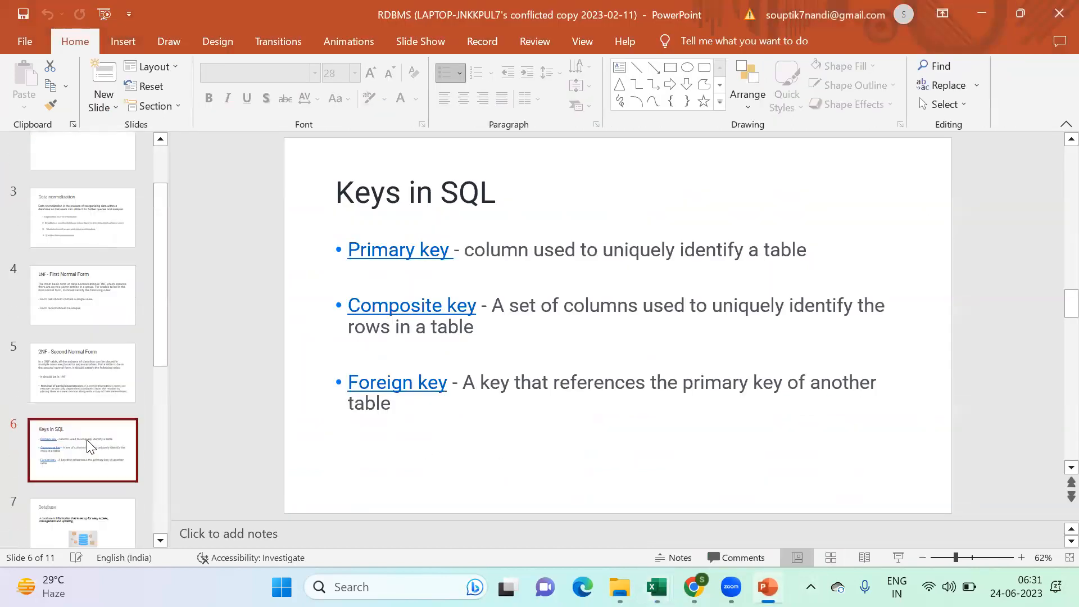
scroll(89, 446, down, 1)
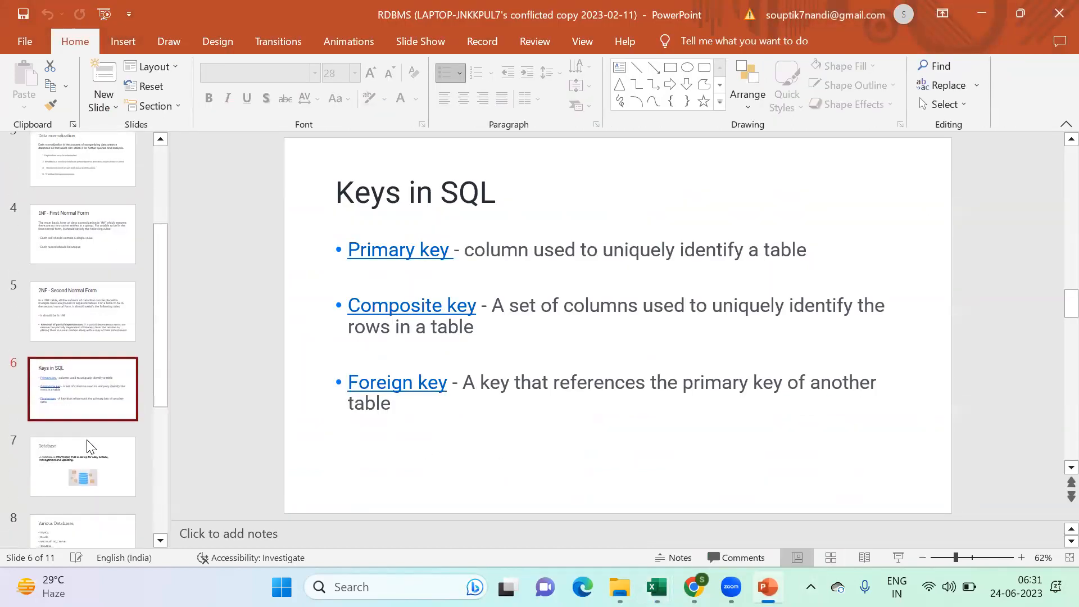
click(125, 462)
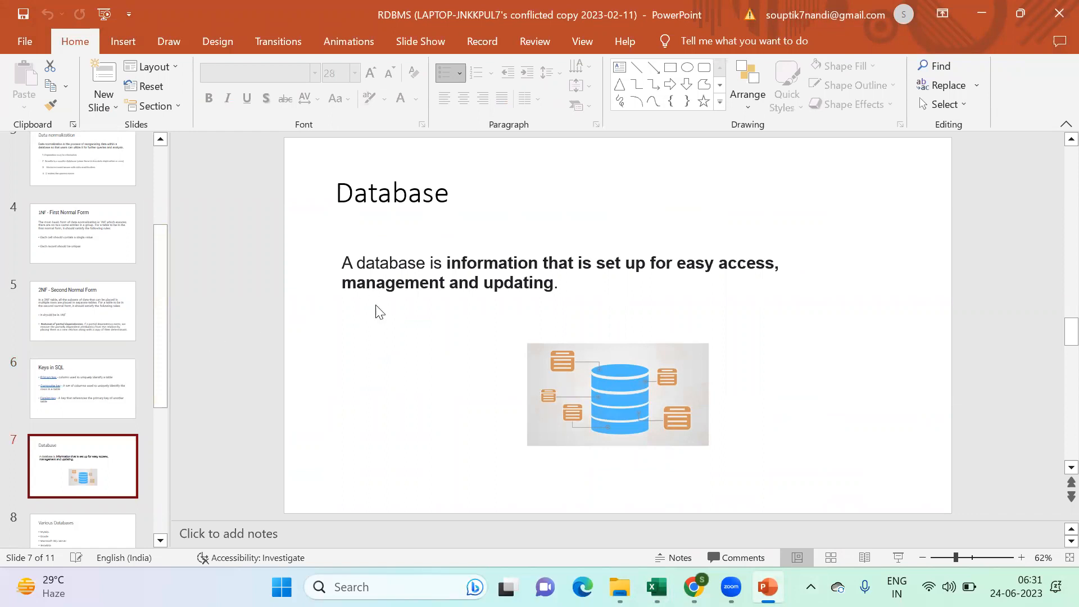
- Switch to the conflicted copy of the Data_book2 workbook in Excel to review the student tables
mouse_move(656, 587)
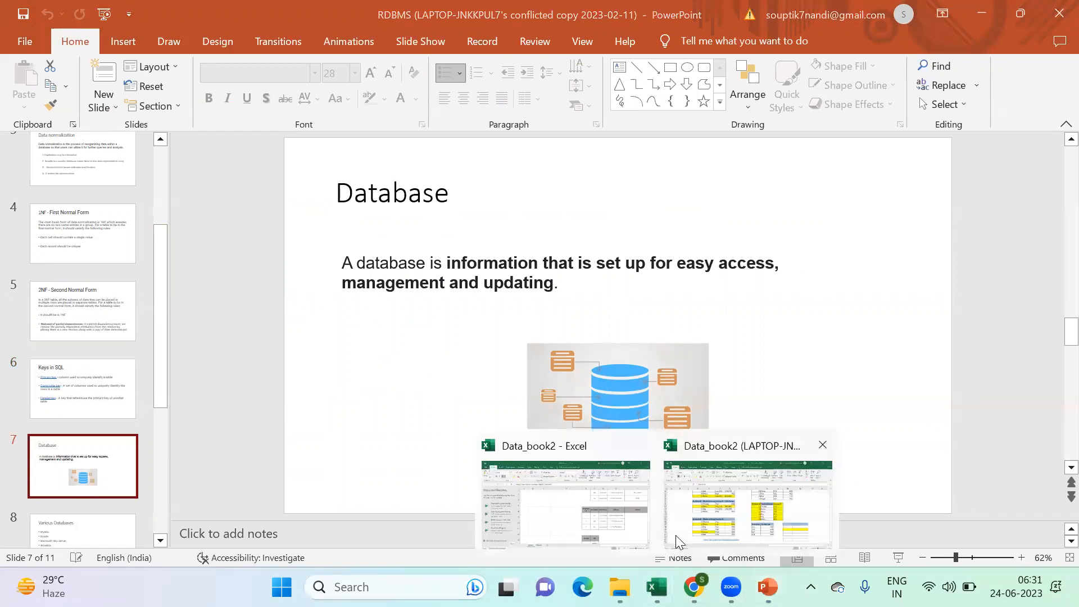
click(694, 524)
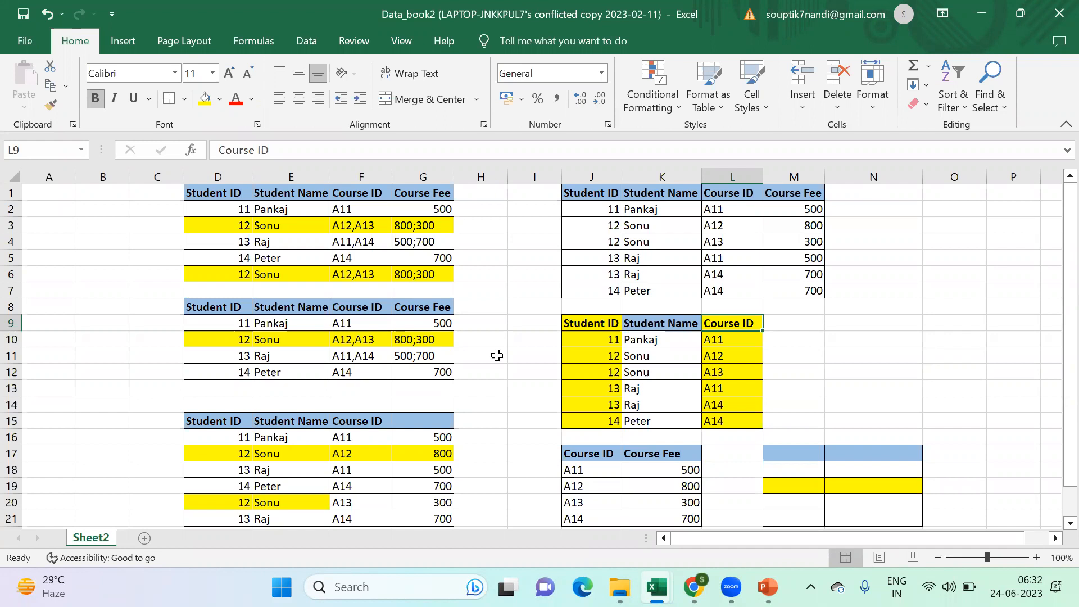
- Switch to PowerPoint and show the Database objects slide, number 10 in the presentation
click(767, 586)
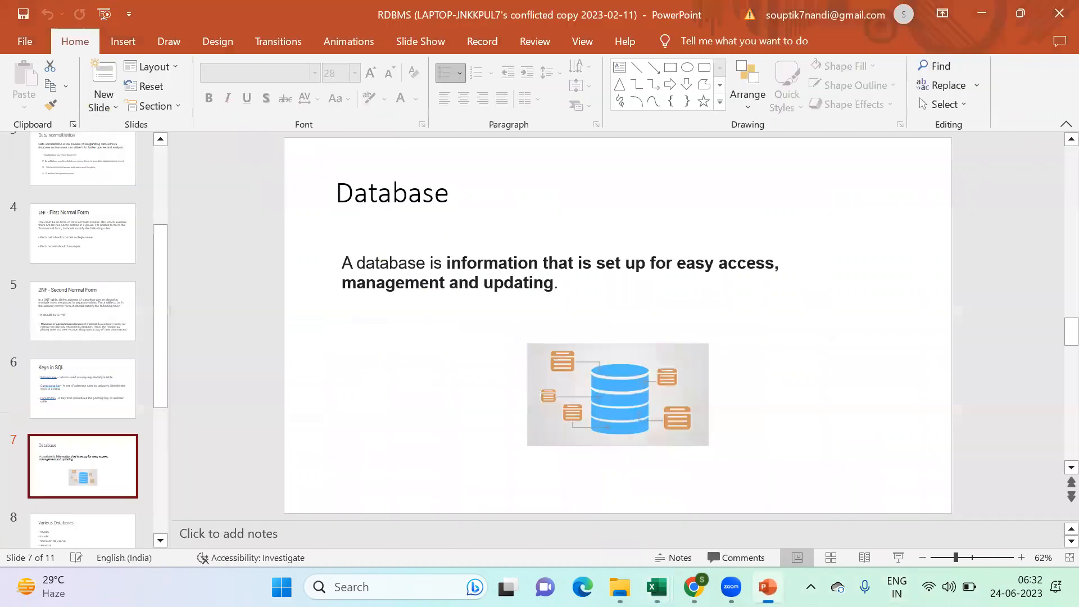
scroll(121, 399, down, 3)
scroll(122, 399, down, 2)
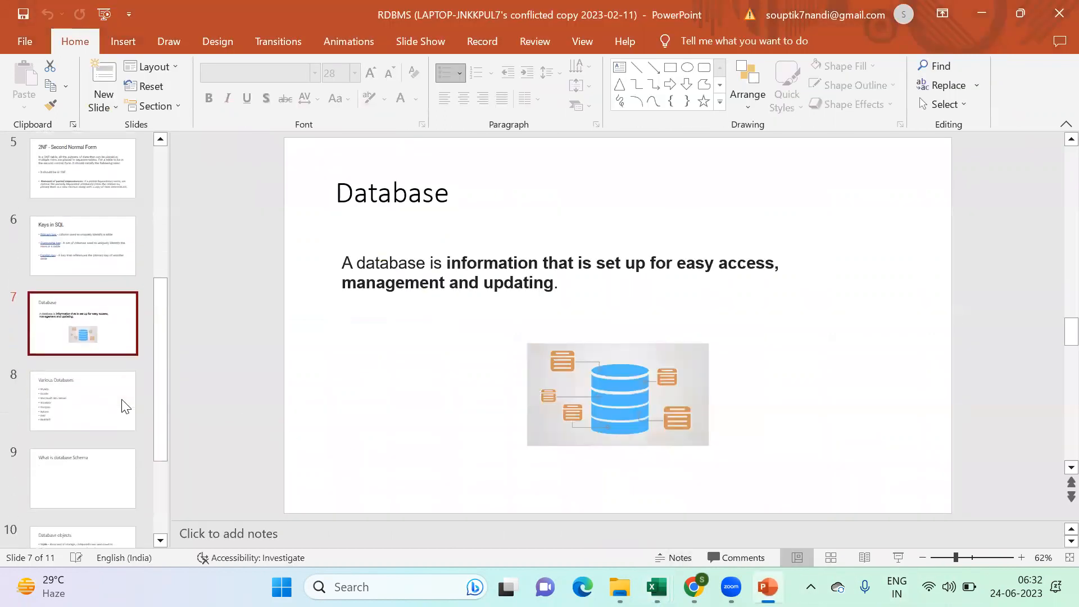
click(108, 368)
click(90, 303)
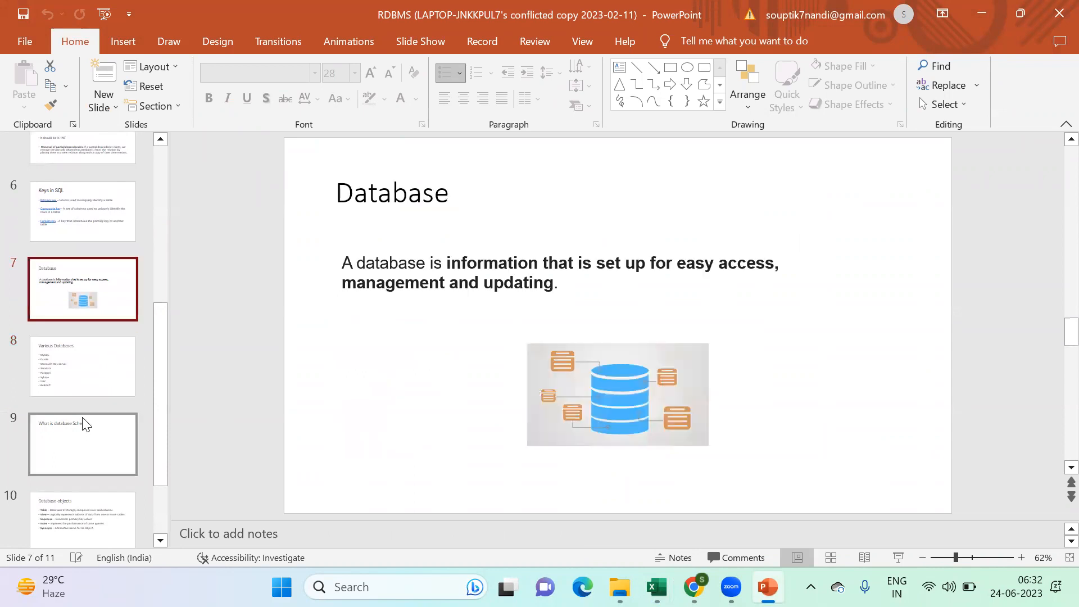
scroll(83, 424, down, 2)
click(82, 426)
click(426, 427)
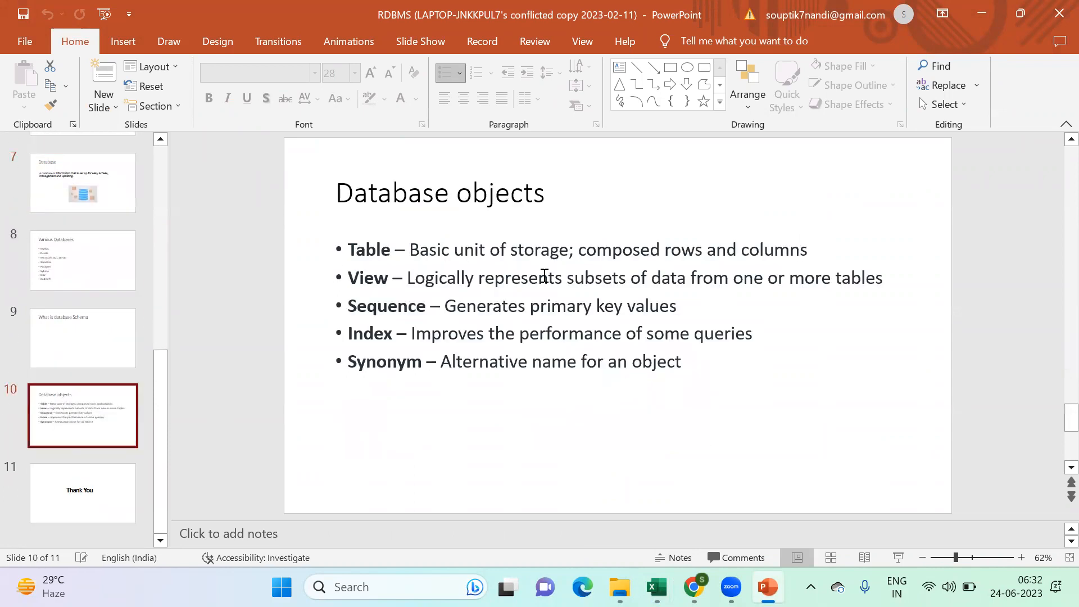
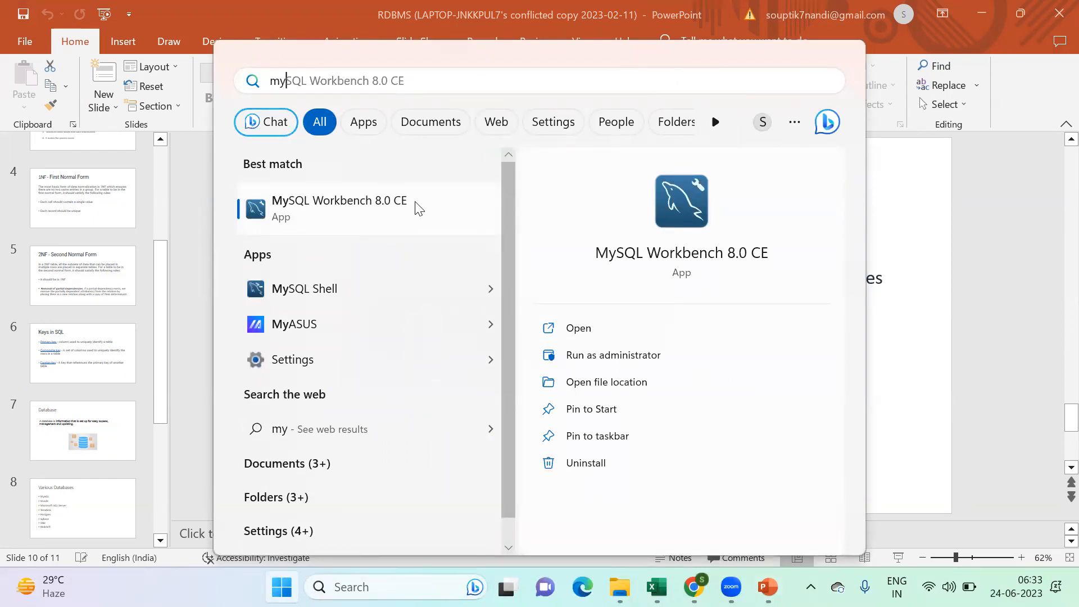
- Launch MySQL Workbench and connect to Local instance MySQL80, entering the root account password
click(347, 219)
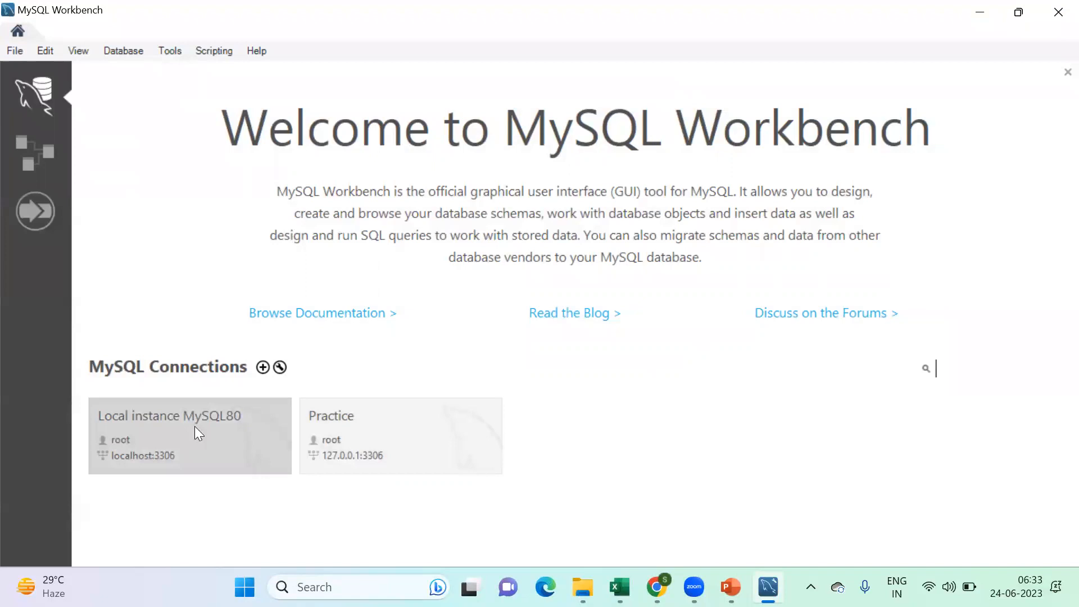
click(231, 439)
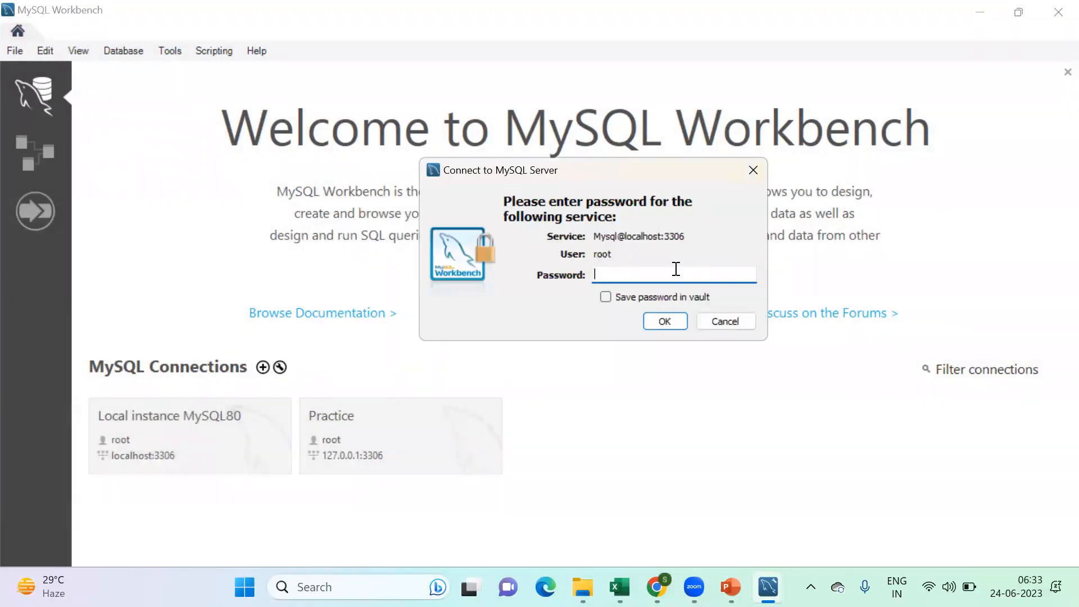
text(**********)
click(665, 322)
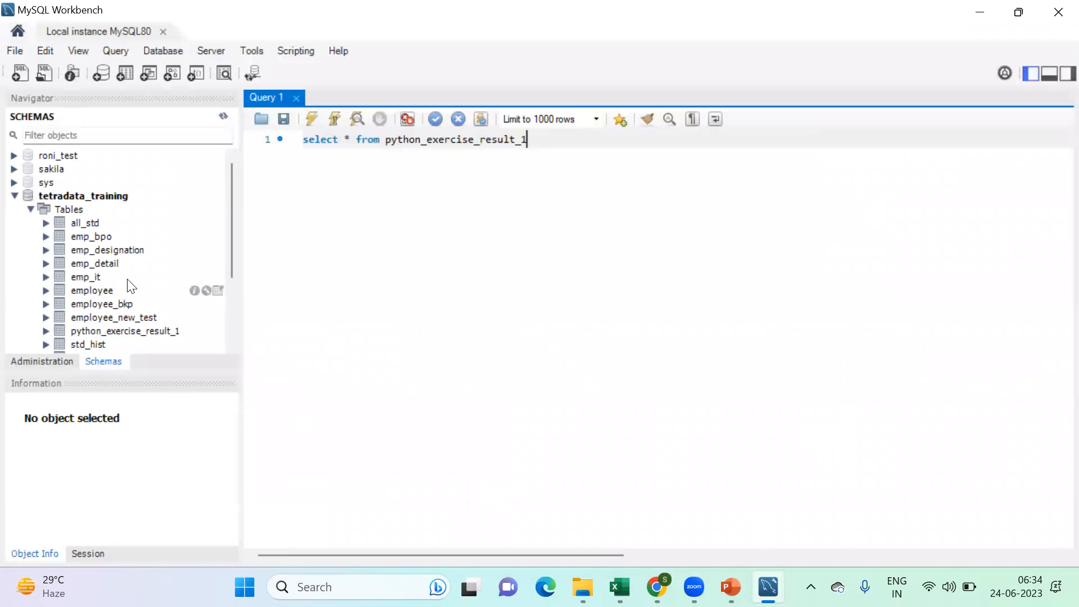
- Collapse the tetradata_training schema in the schema tree and return to the Query 1 editor
click(10, 198)
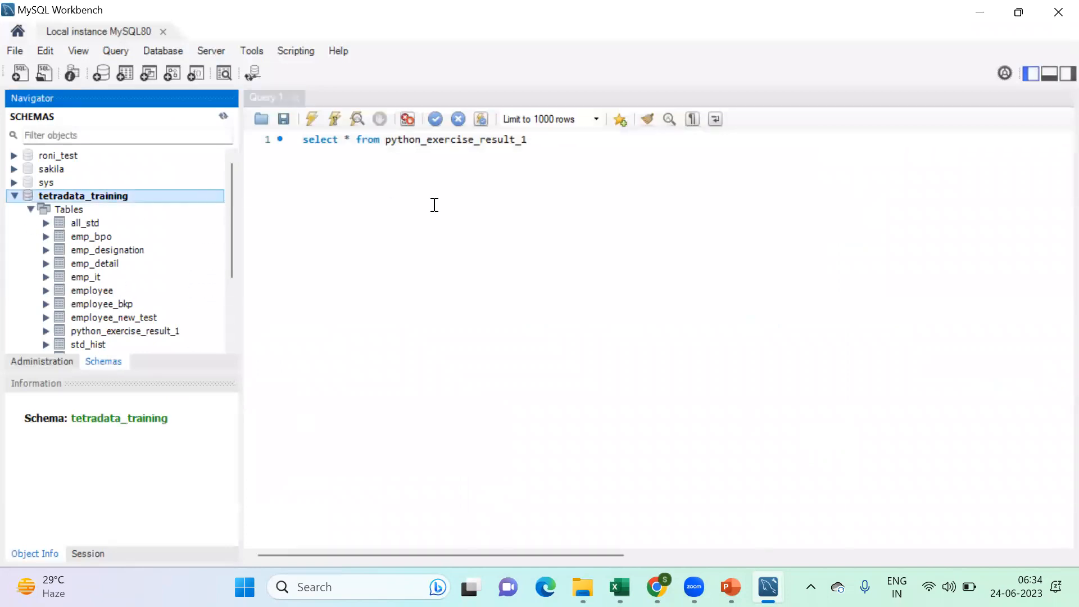
click(15, 197)
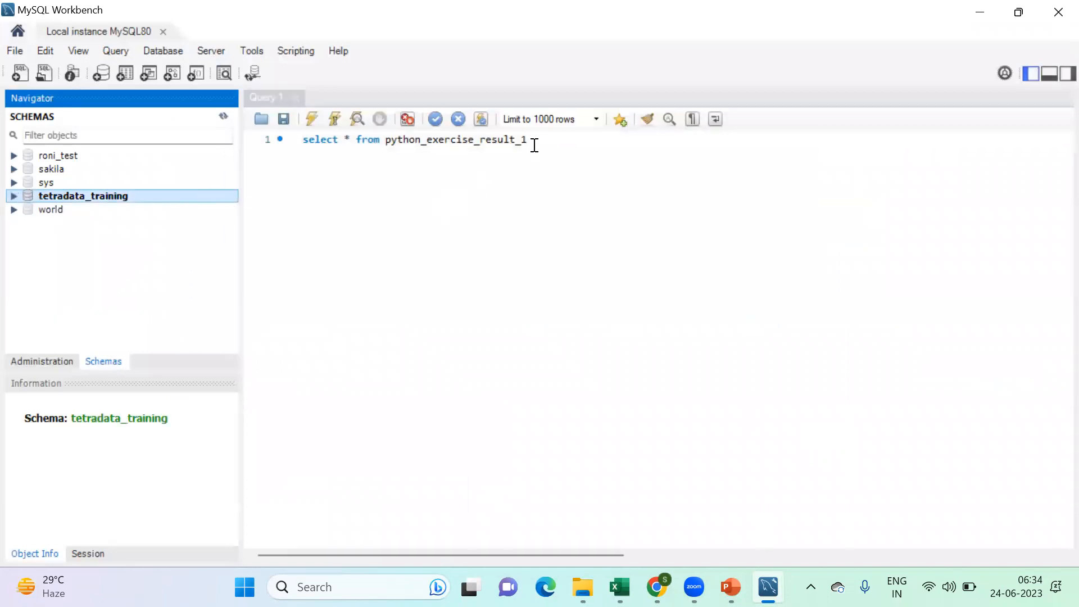
click(531, 140)
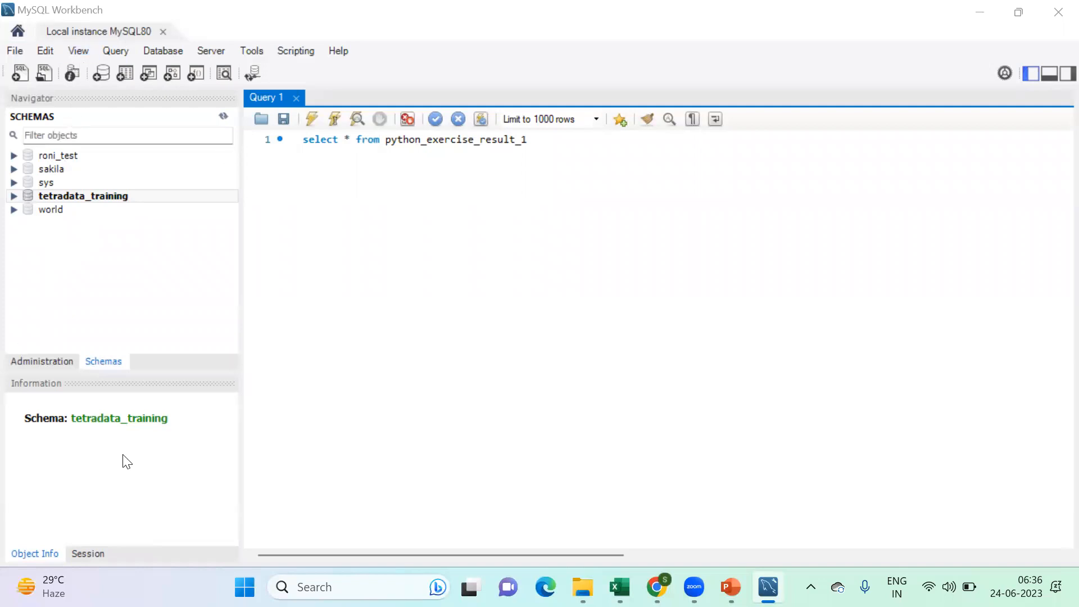
- Examine the databases on the server one by one: roni_test, sakila, sys, tetradata_training and world
click(58, 154)
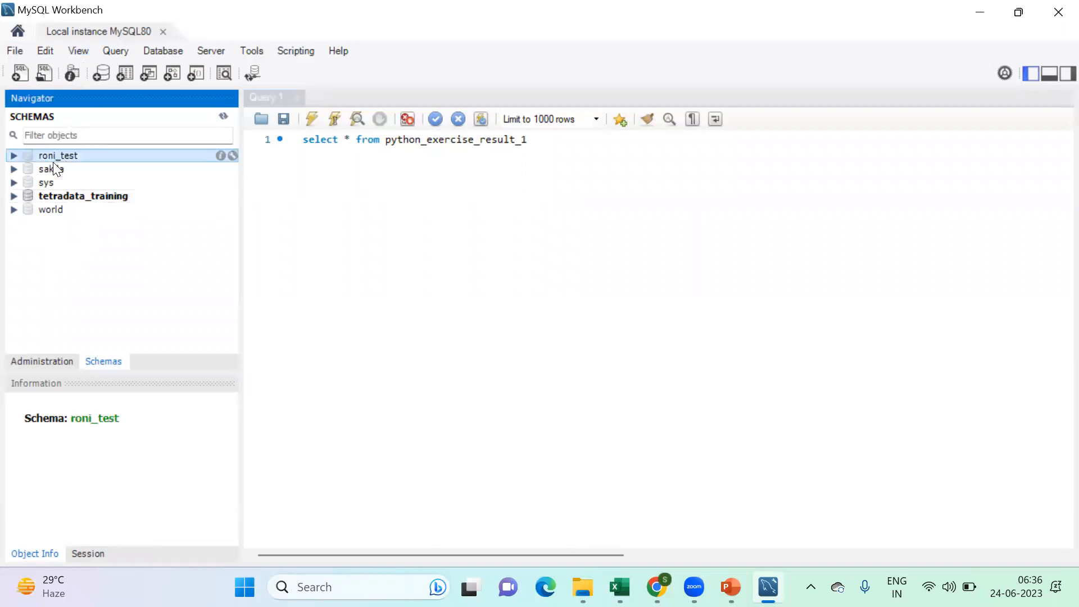
click(50, 169)
click(47, 182)
click(47, 195)
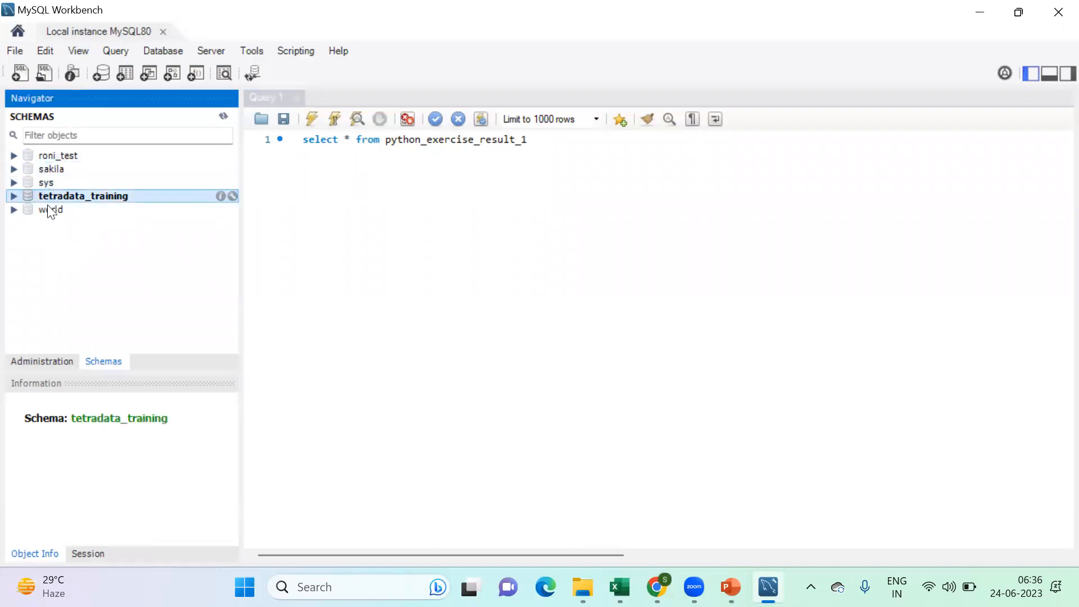
click(50, 210)
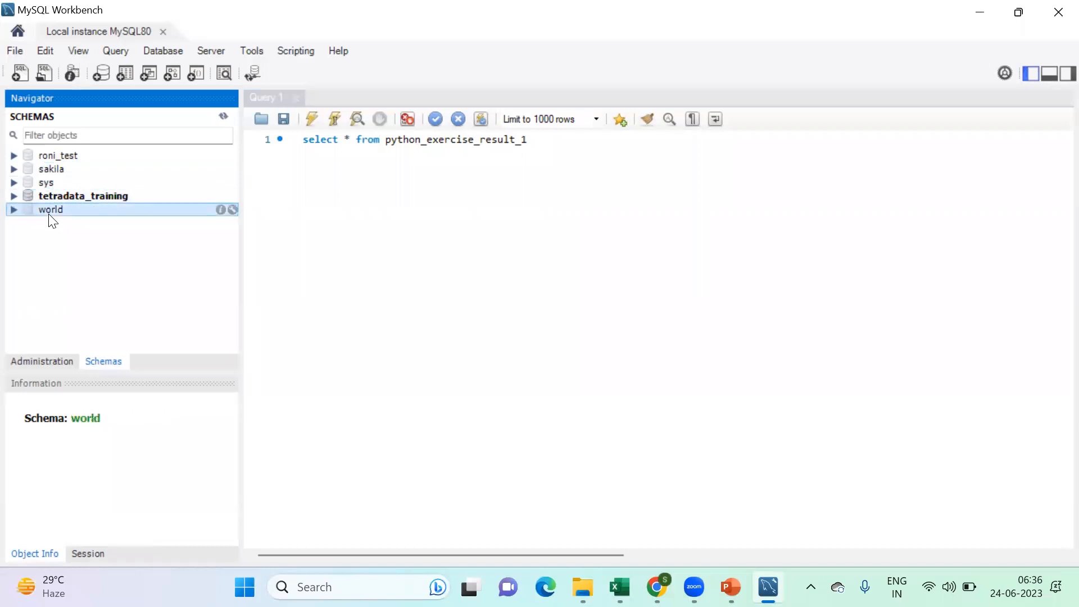
click(57, 155)
click(50, 169)
click(45, 182)
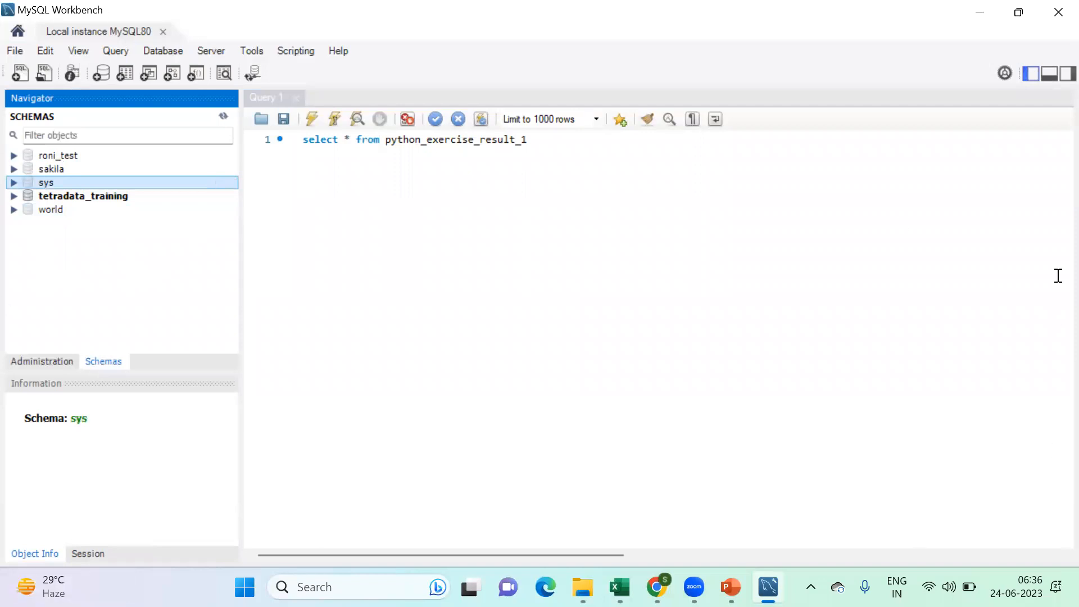
click(55, 155)
click(52, 168)
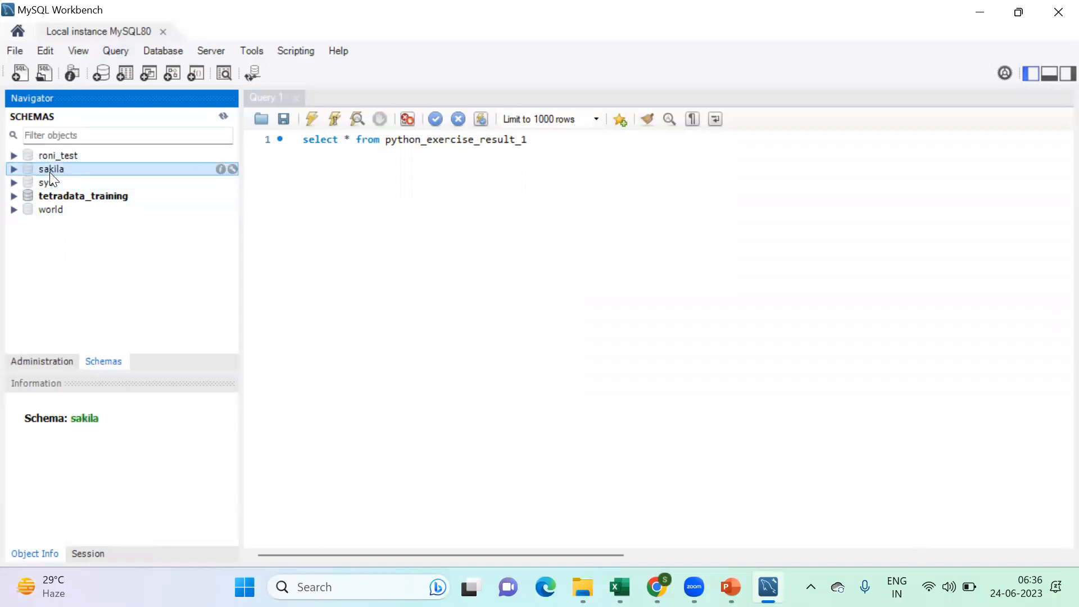
click(47, 183)
click(49, 196)
click(51, 209)
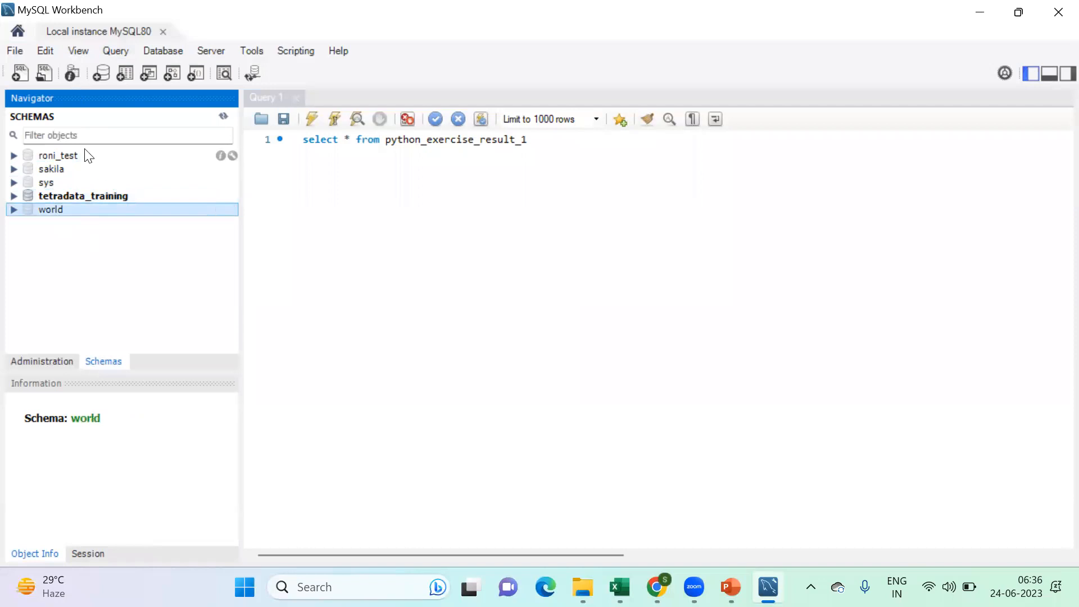
- Expand the tetradata_training schema and review its object groups: Tables, Views, Stored Procedures and Functions
click(72, 196)
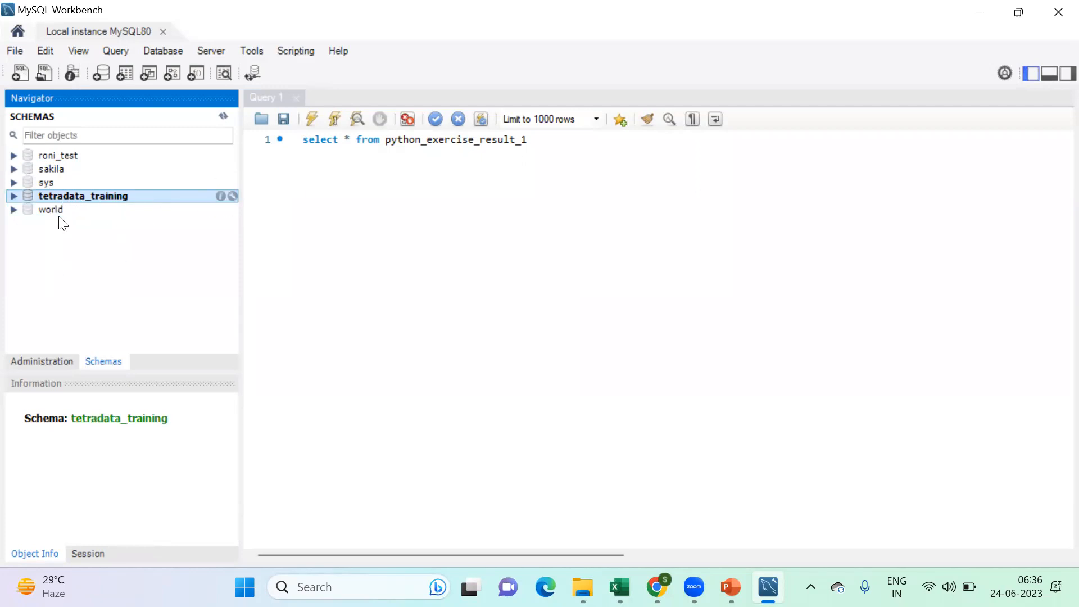
click(13, 196)
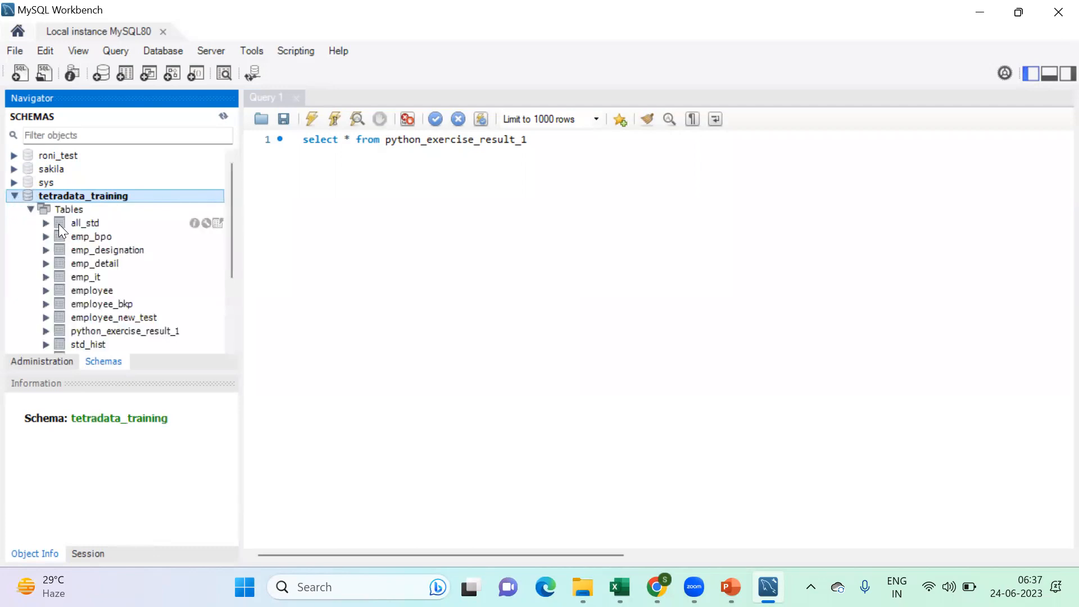
click(31, 210)
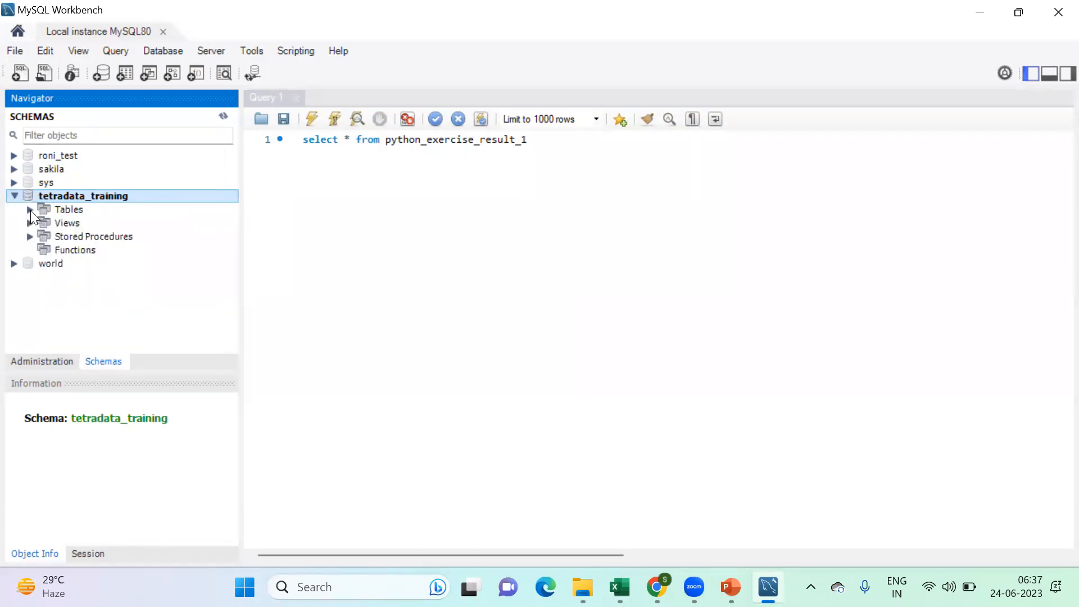
click(64, 208)
click(72, 223)
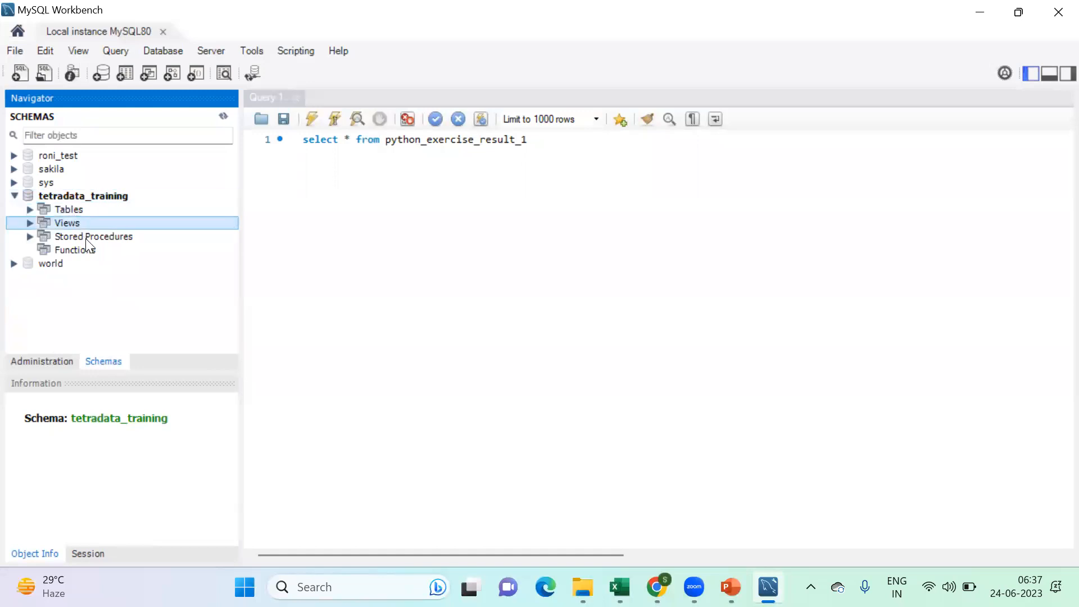
click(86, 238)
click(79, 248)
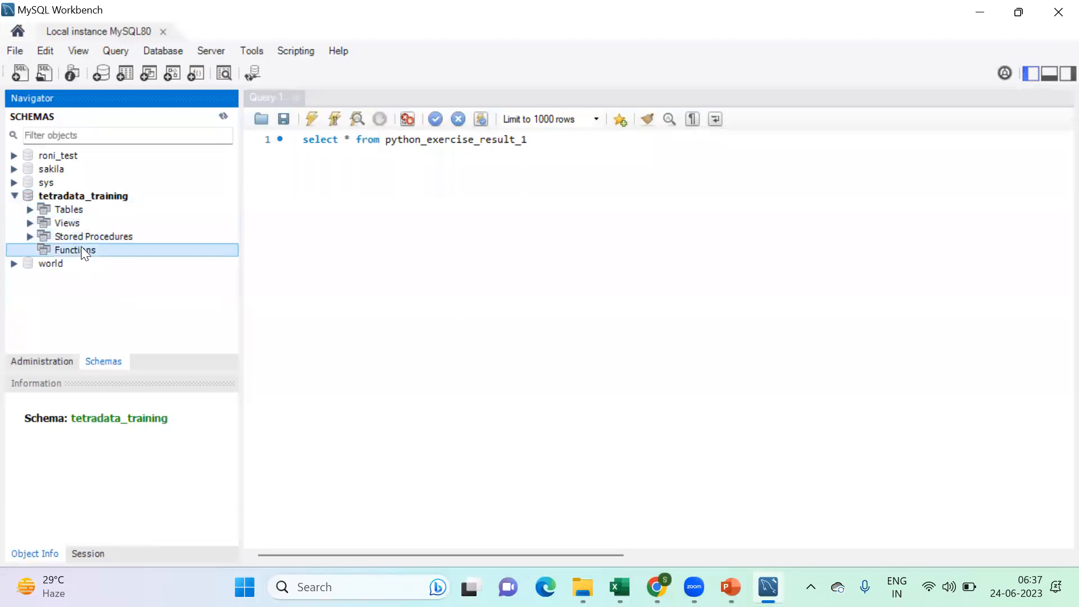
click(59, 210)
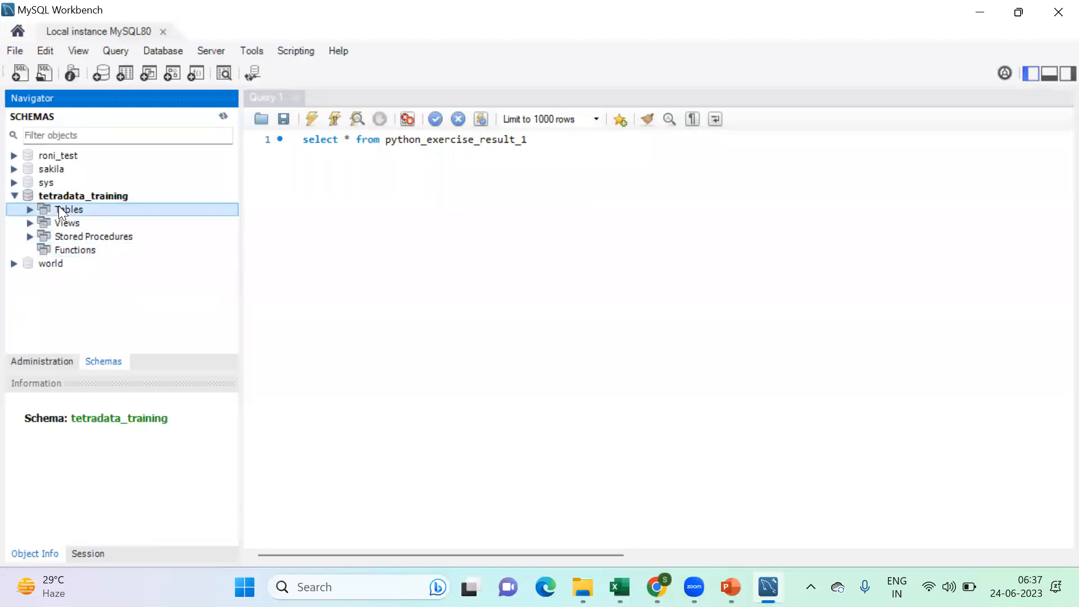
- Look through the tables stored in tetradata_training, and collapse the schema again
click(30, 209)
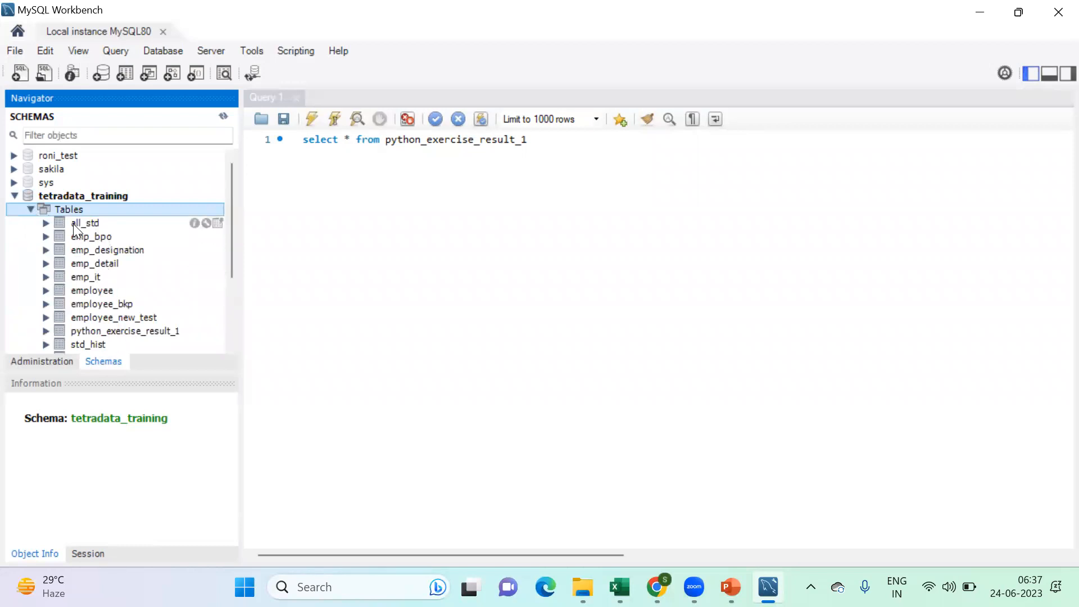
scroll(78, 230, down, 3)
scroll(91, 234, up, 3)
click(29, 209)
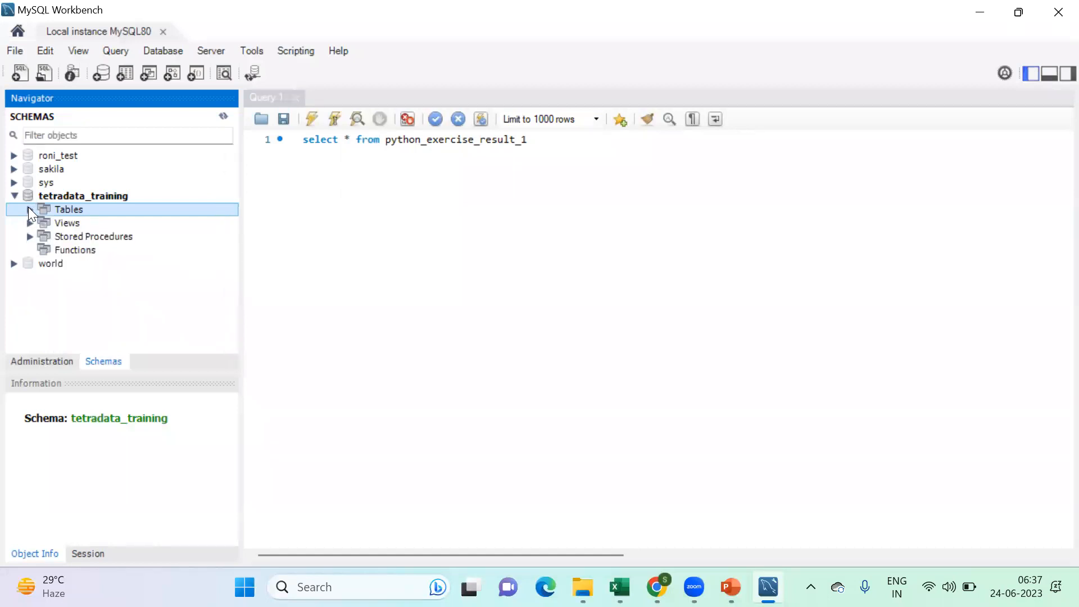
click(29, 209)
click(29, 209)
click(69, 196)
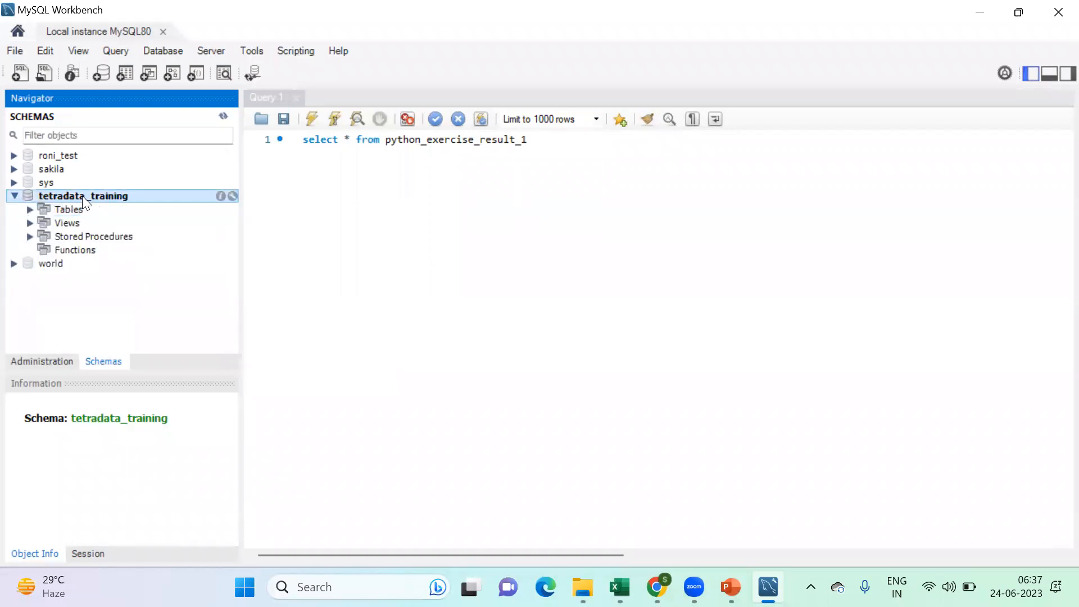
click(15, 196)
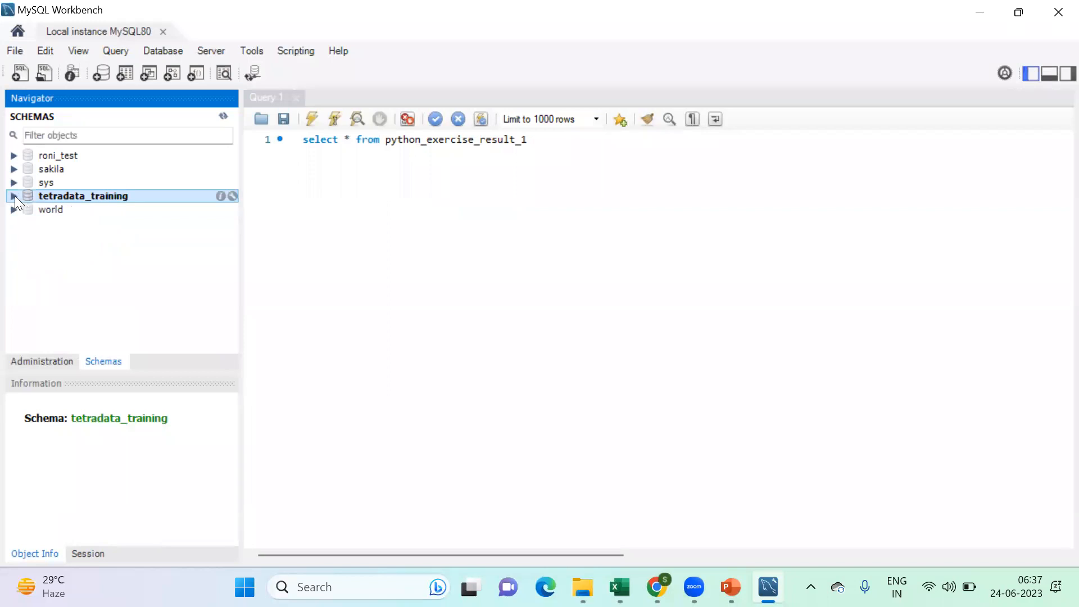
- Define a new schema named Test_practice with default charset and collation, and generate its SQL script for review
right_click(60, 155)
click(53, 157)
right_click(53, 158)
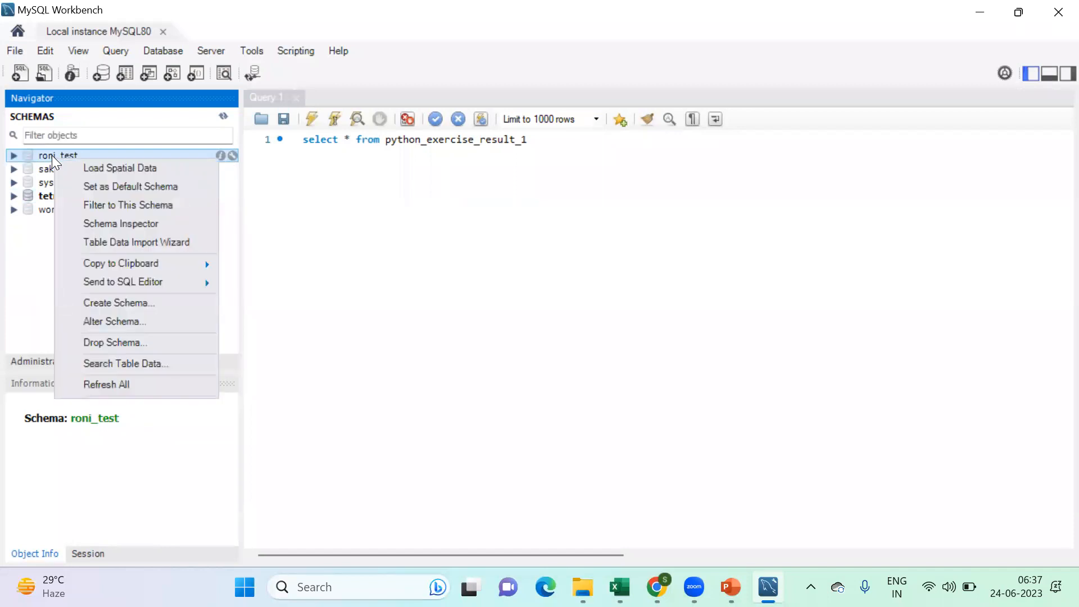
click(111, 305)
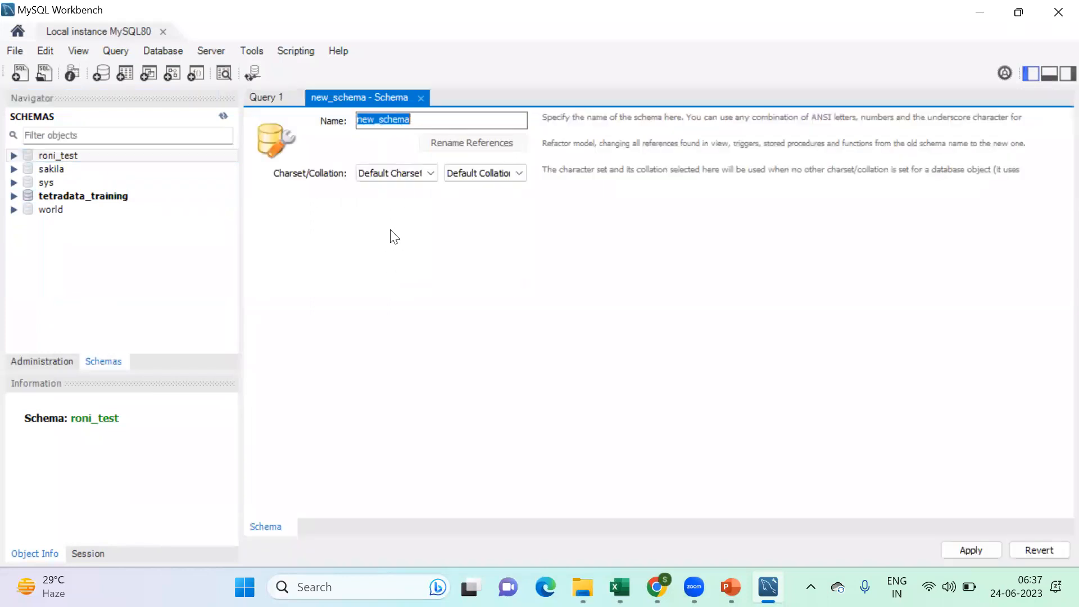
text(Te)
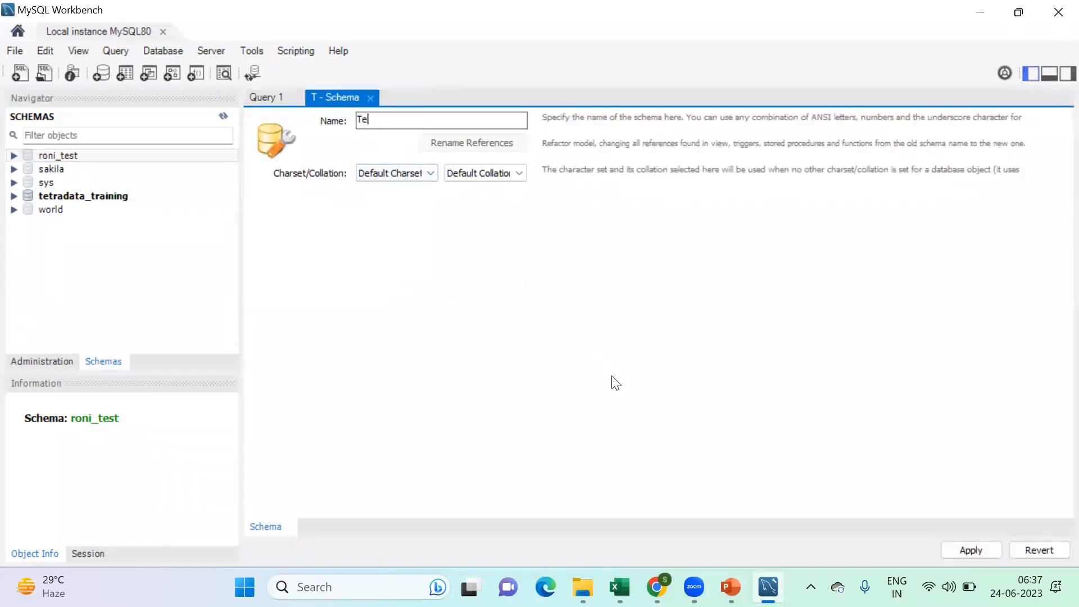
text(st_p)
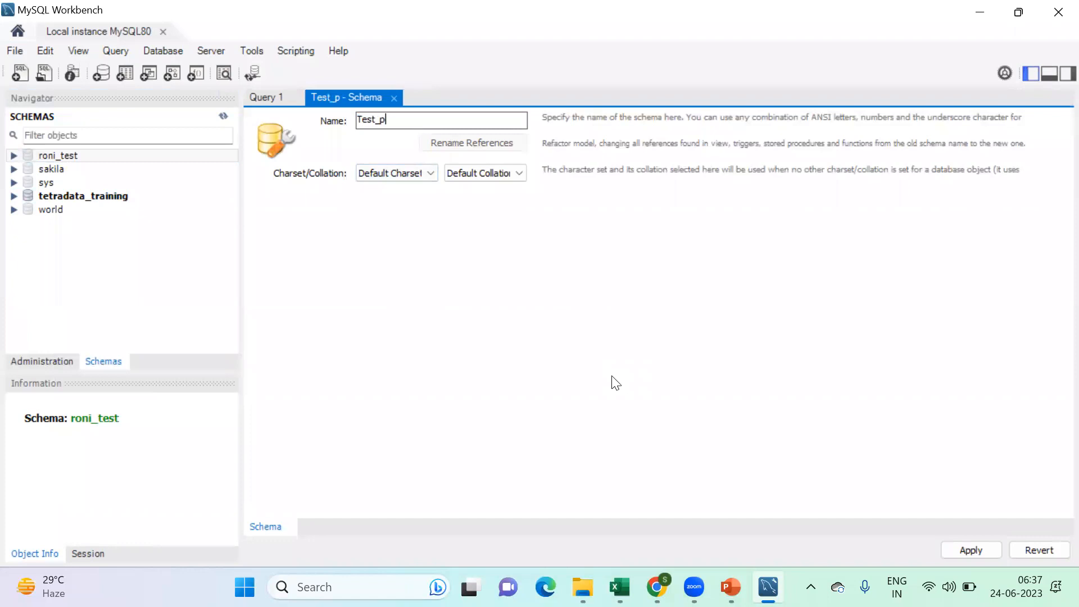
text(ractice)
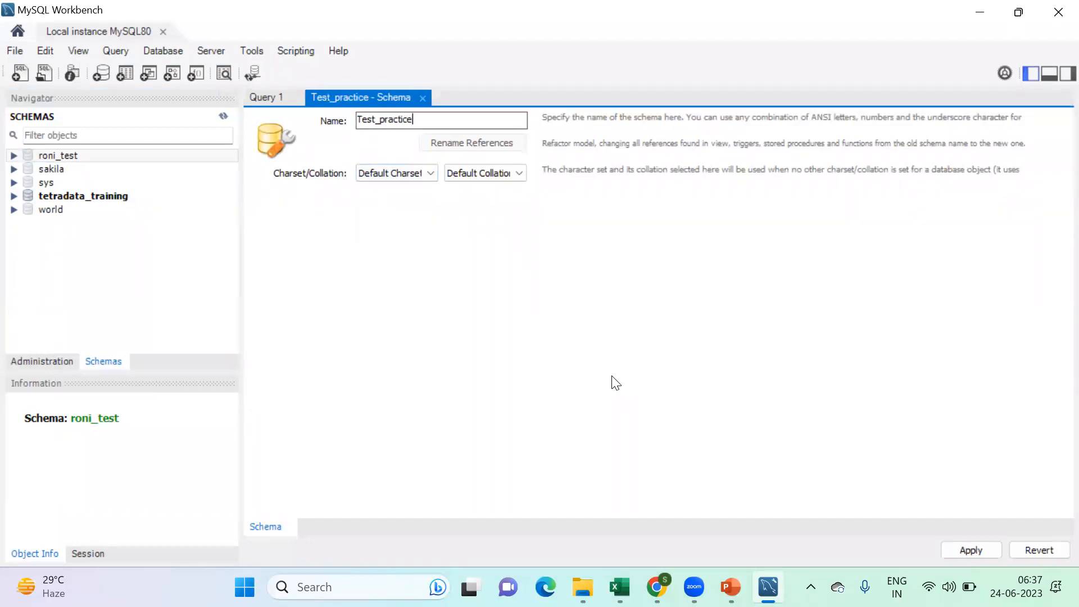
click(982, 552)
click(642, 315)
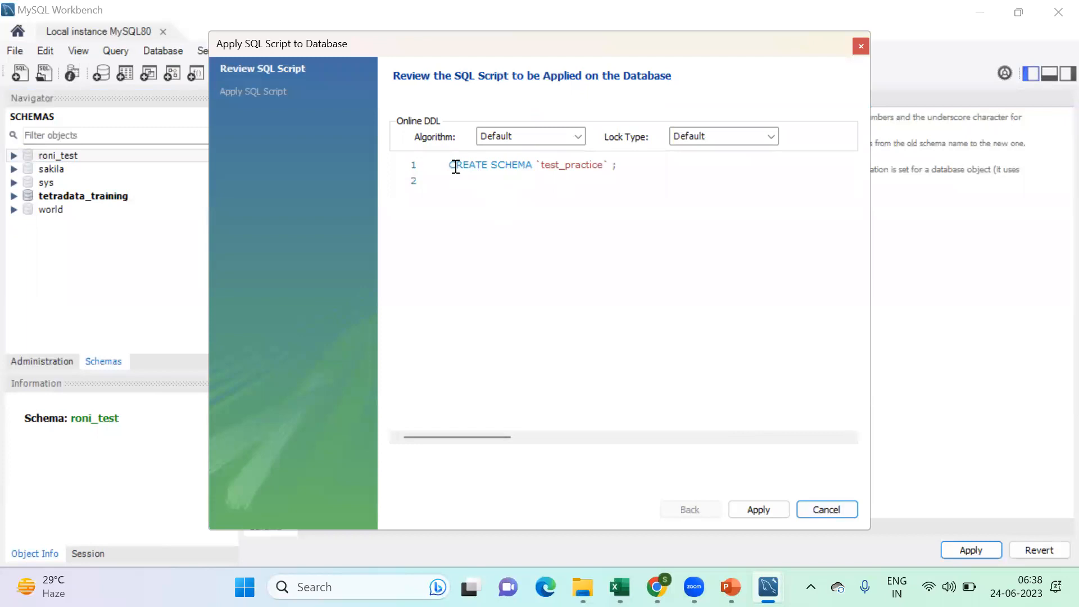
- Examine the CREATE SCHEMA statement in the generated script, including its keywords and the test_practice name
drag(448, 167, 655, 164)
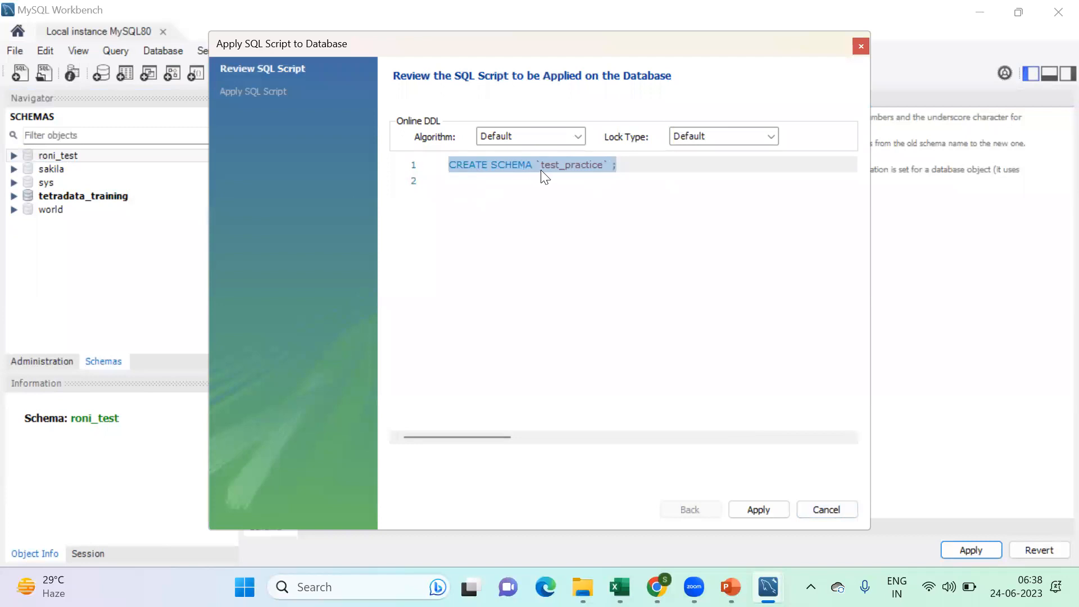
click(541, 166)
drag(542, 167, 607, 164)
double_click(473, 164)
double_click(510, 164)
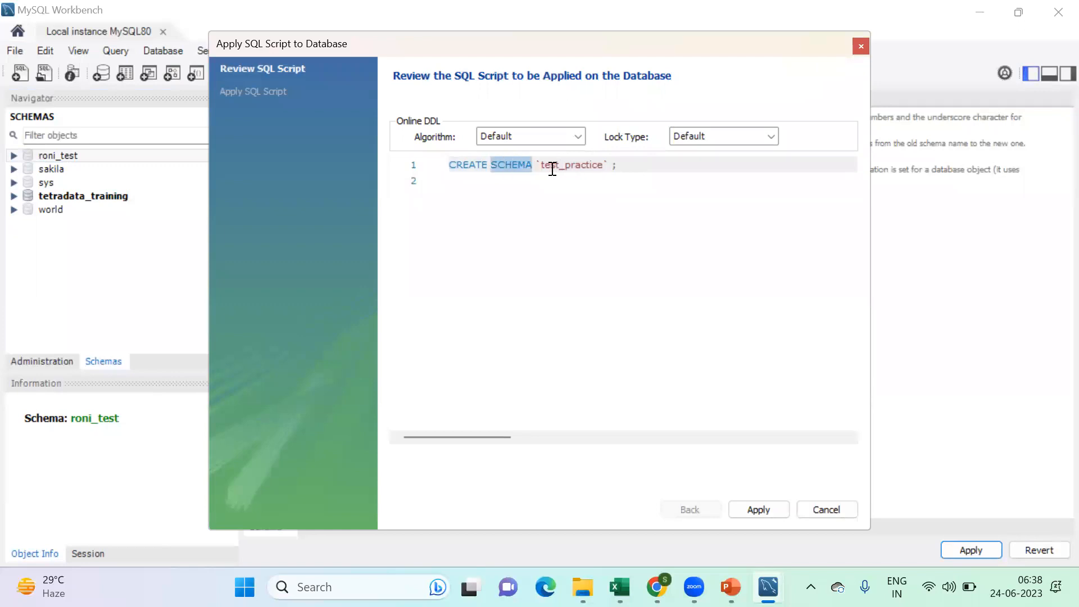
drag(542, 164, 601, 164)
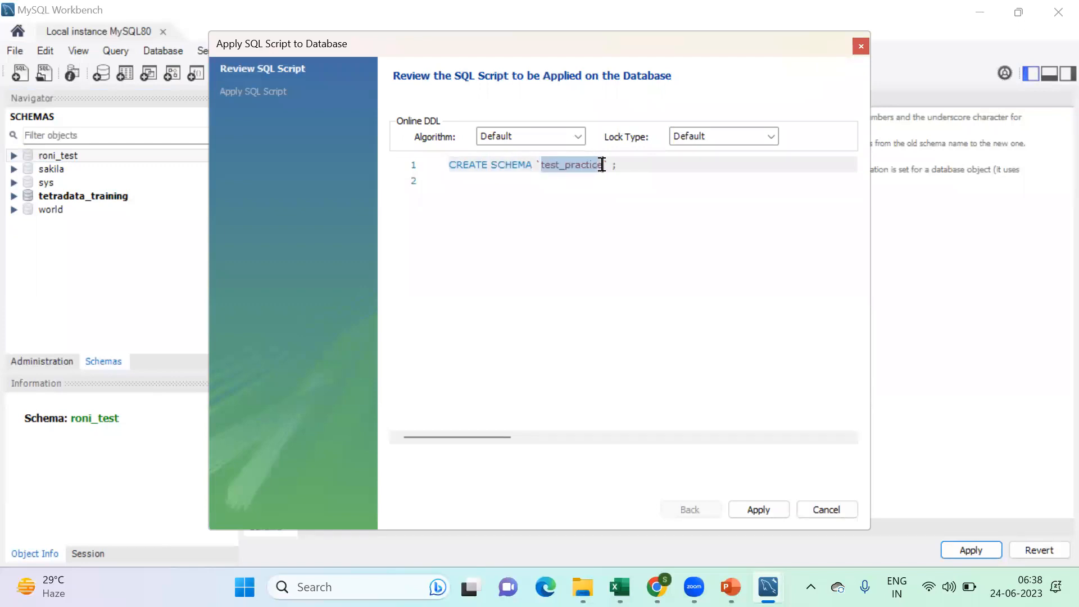
- Apply the script to create the test_practice schema and select it in the schema list
click(778, 509)
click(758, 509)
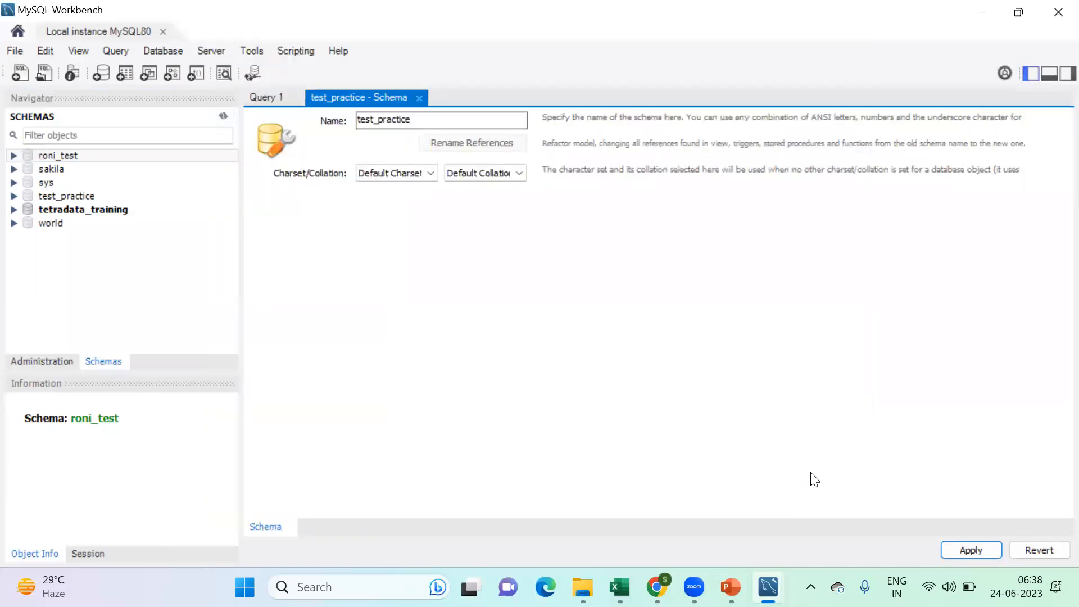
click(69, 197)
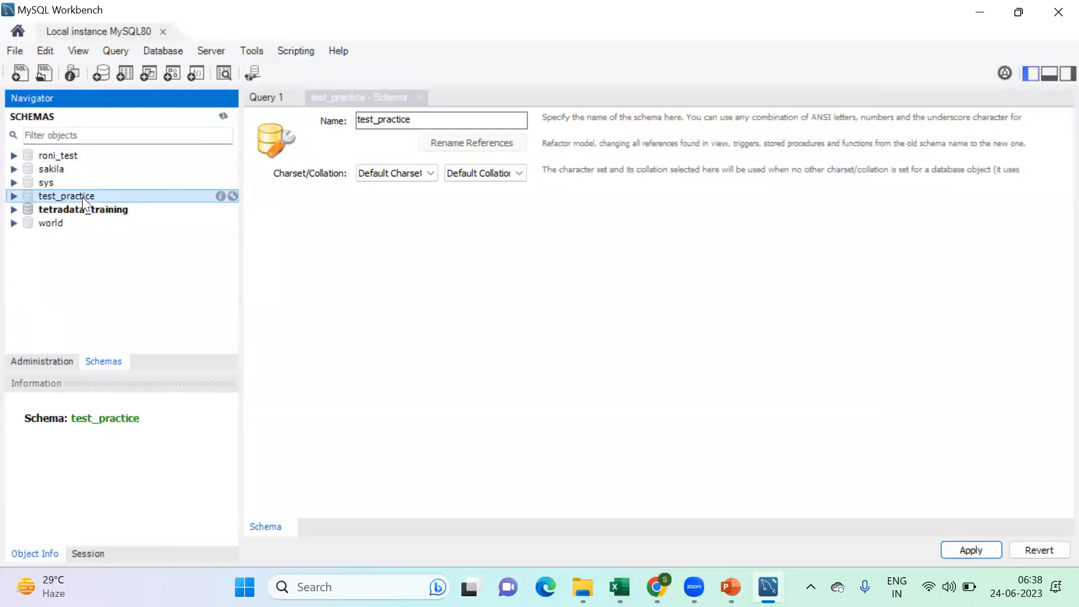
- Refresh the schema list and collapse tetradata_training, leaving test_practice selected
click(223, 116)
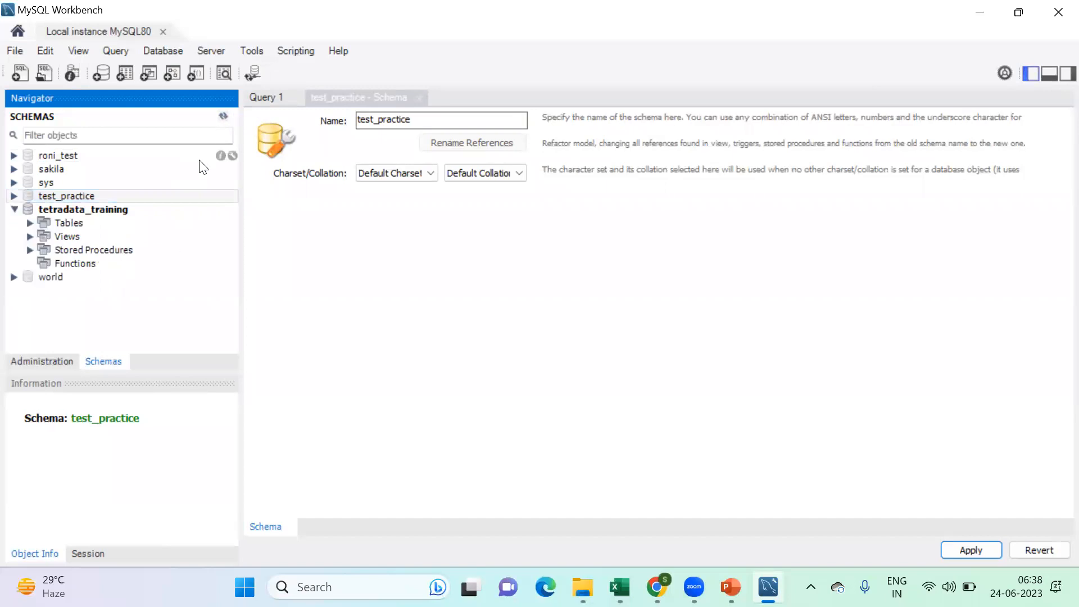
click(13, 209)
click(42, 196)
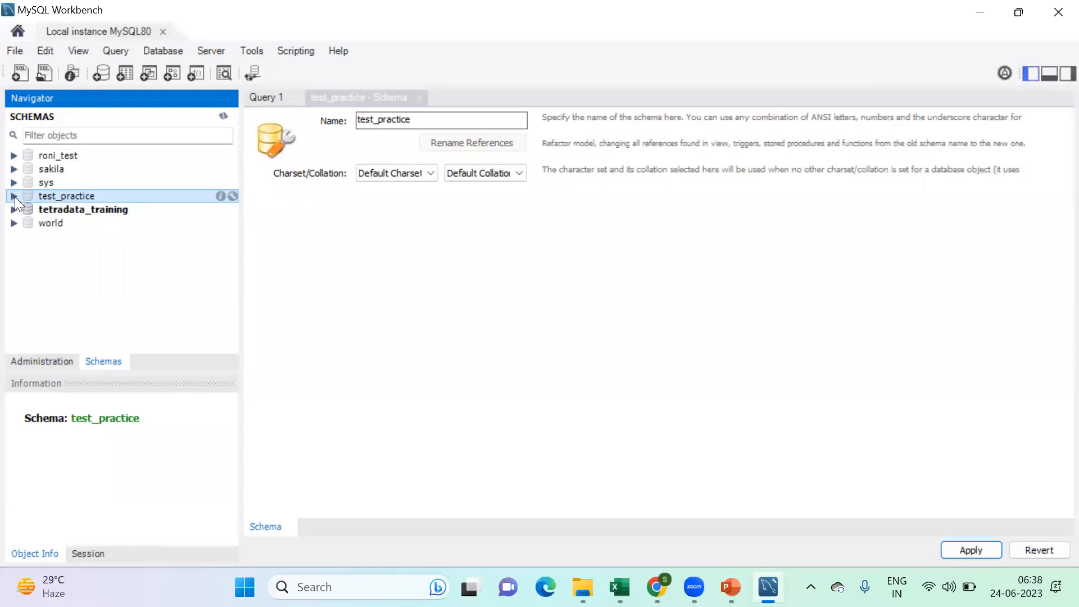
- Expand the test_practice schema and look through its Tables, Views, Stored Procedures and Functions nodes
click(14, 196)
click(62, 210)
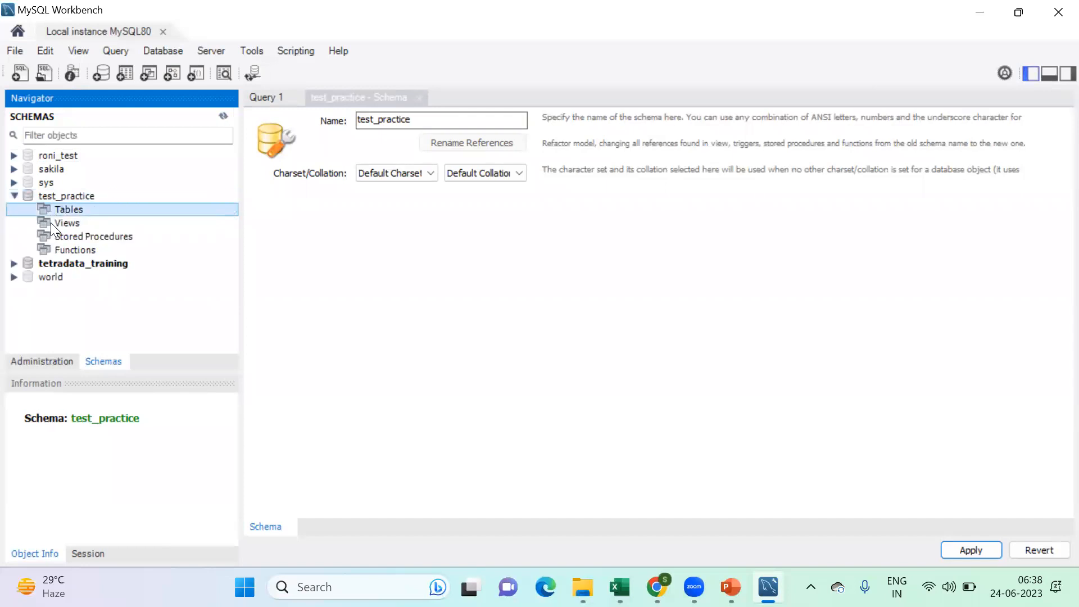
click(73, 225)
click(80, 239)
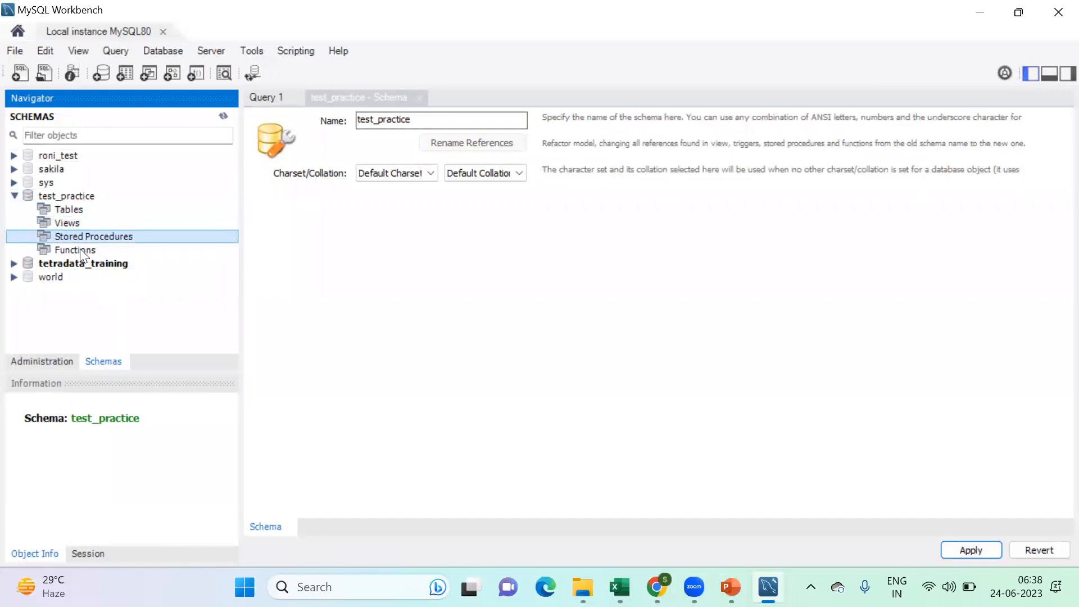
click(79, 249)
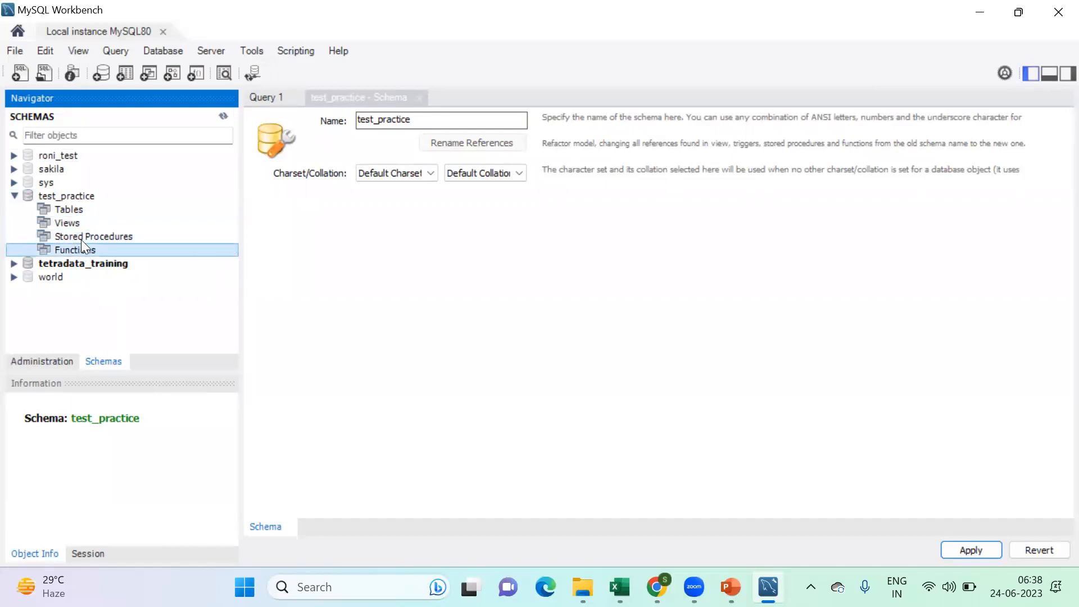
- Close the test_practice schema editor and clear the existing SELECT statement from Query 1
click(419, 97)
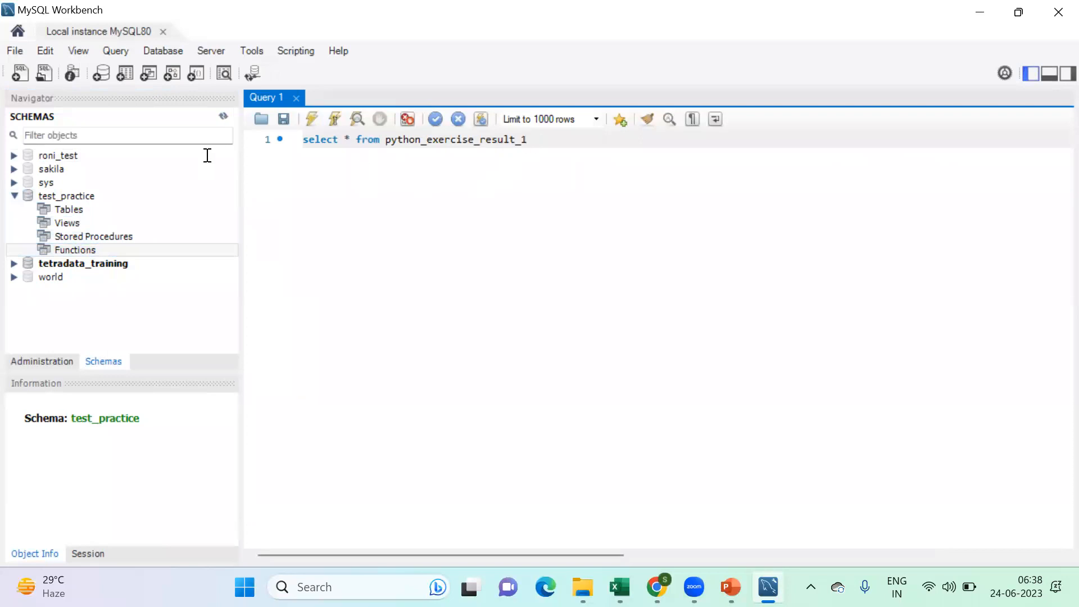
key(ctrl+a)
key(Delete)
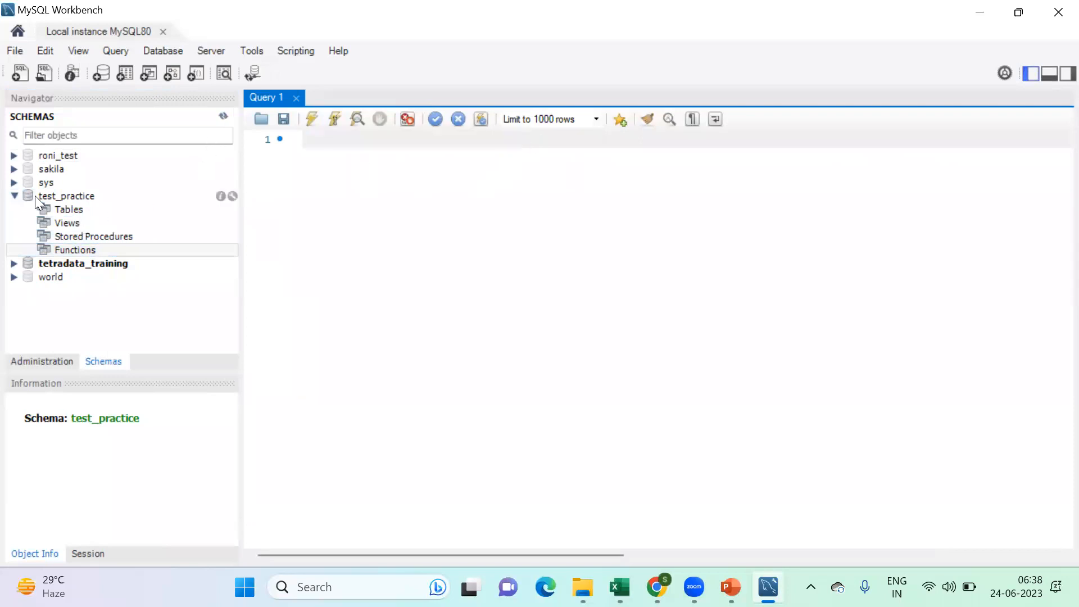
- Collapse the test_practice schema and select tetradata_training in the schema list
click(15, 196)
click(84, 209)
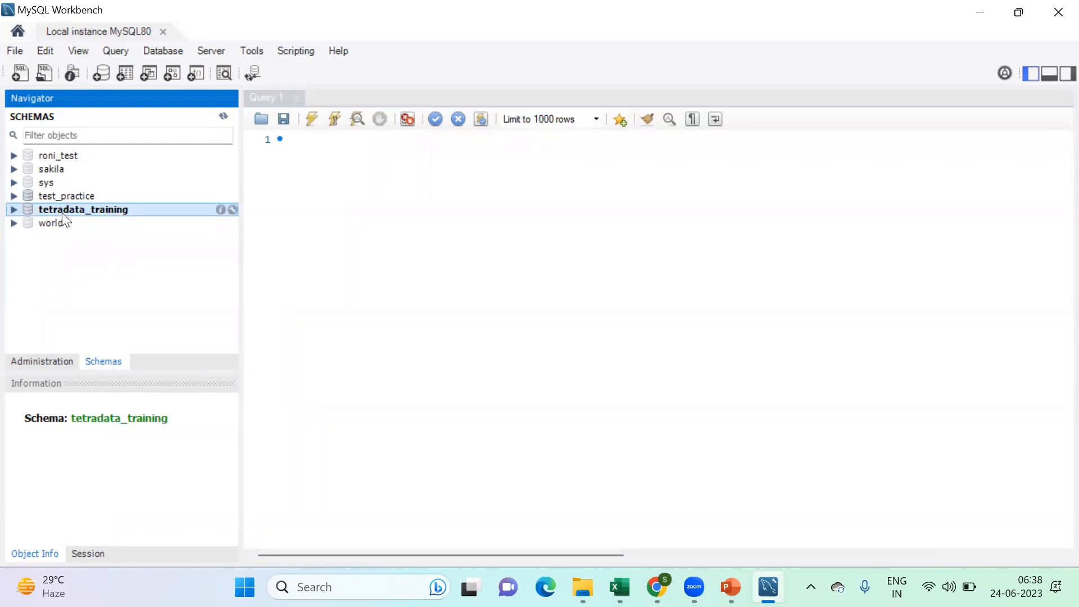
right_click(76, 194)
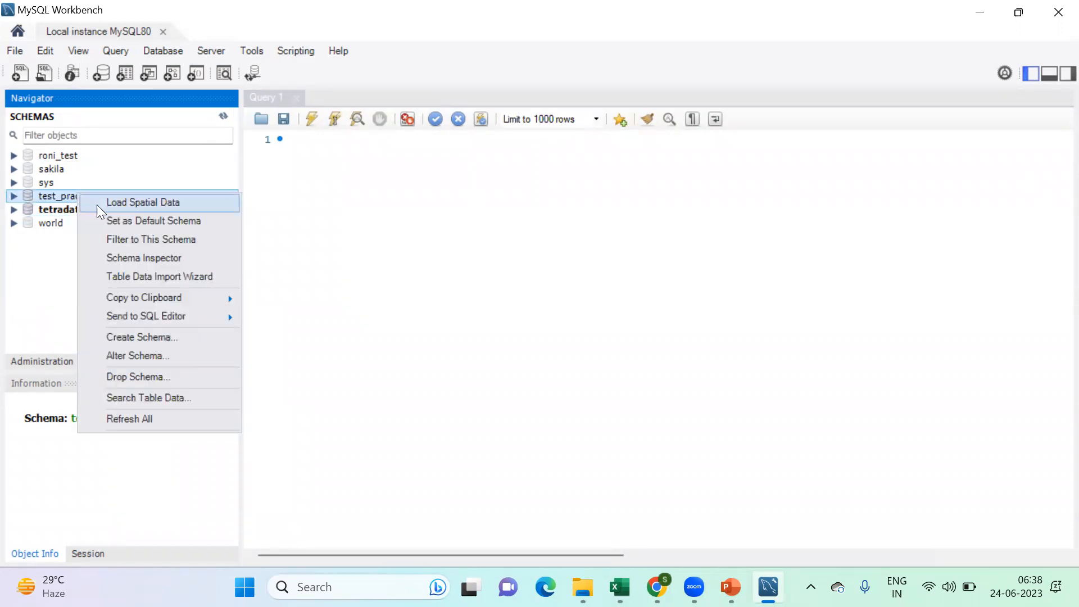
click(58, 197)
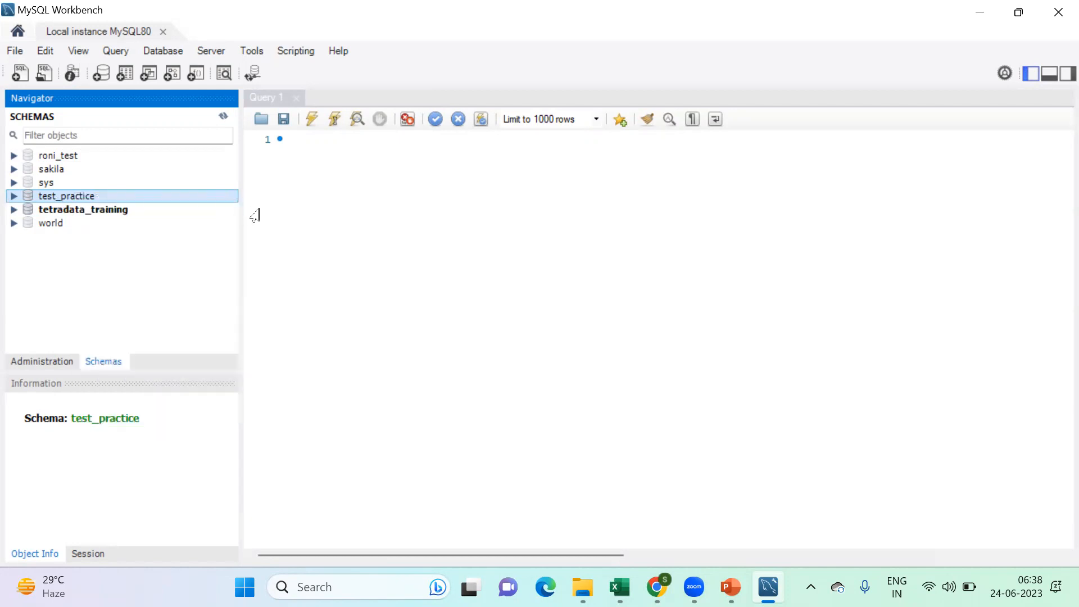
click(111, 212)
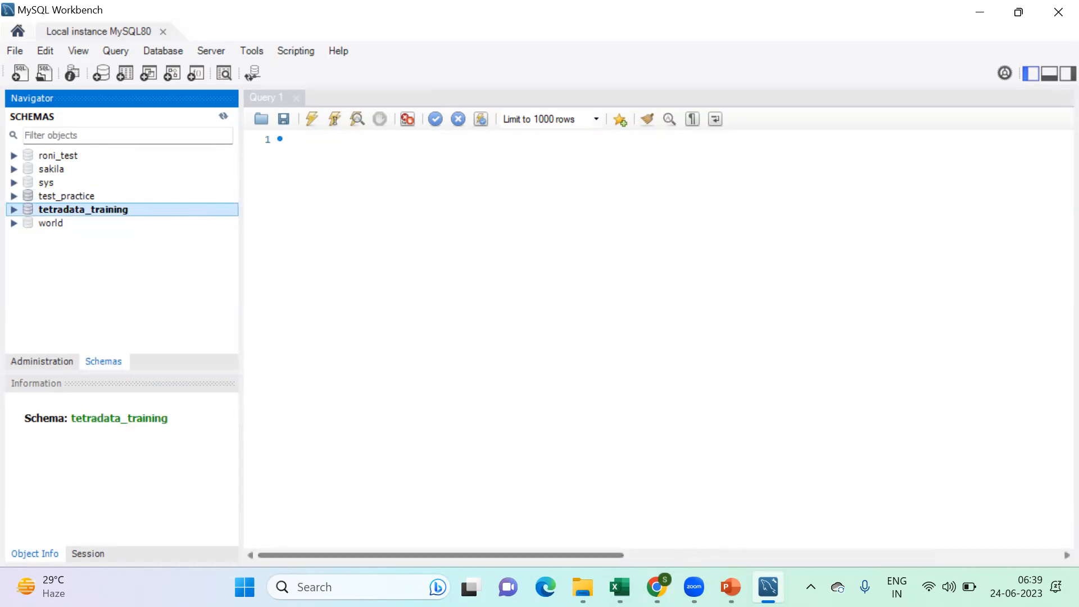
- Switch to the RDBMS presentation in PowerPoint and show slide 8, Various Databases
click(657, 587)
key(alt+Tab)
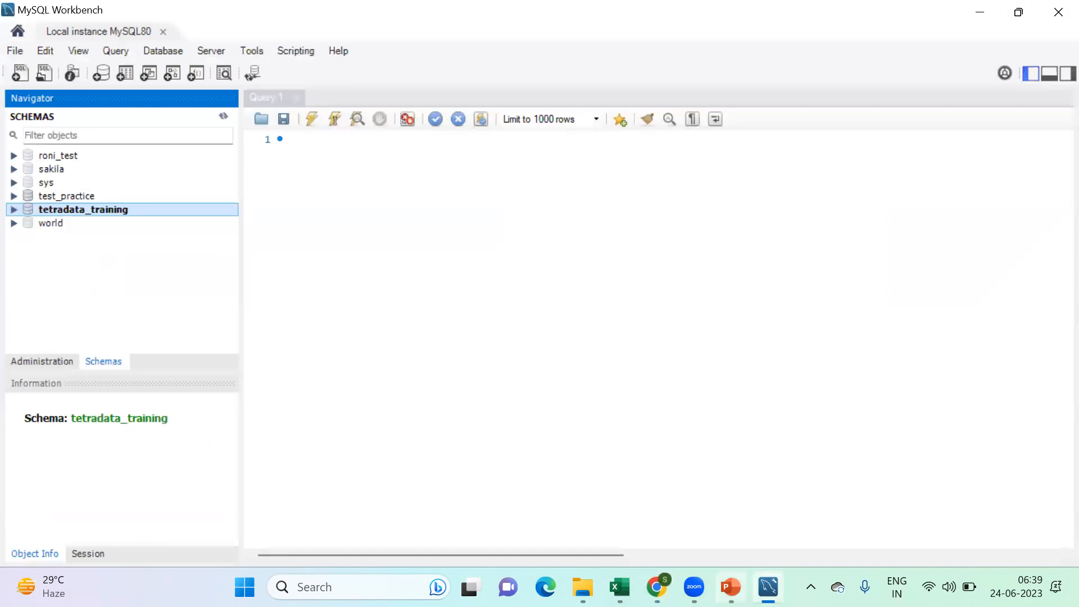
mouse_move(731, 587)
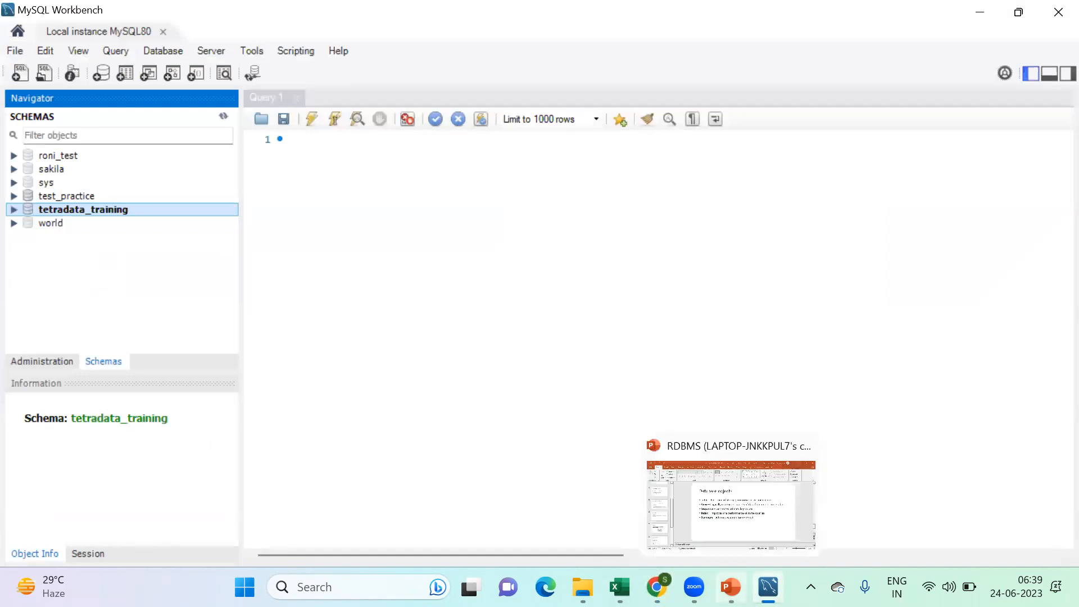
click(730, 496)
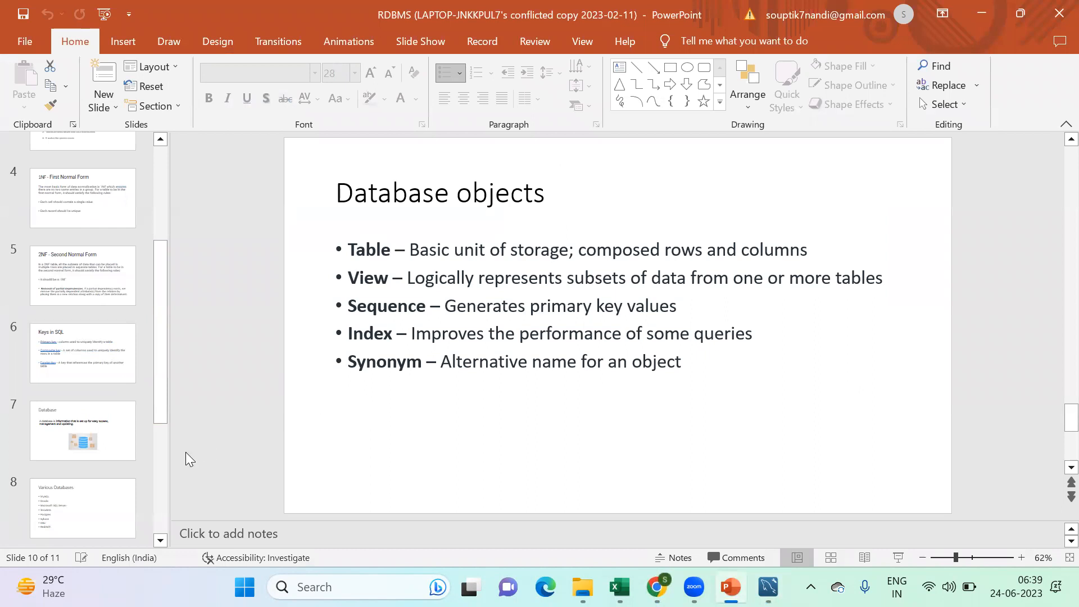
click(100, 501)
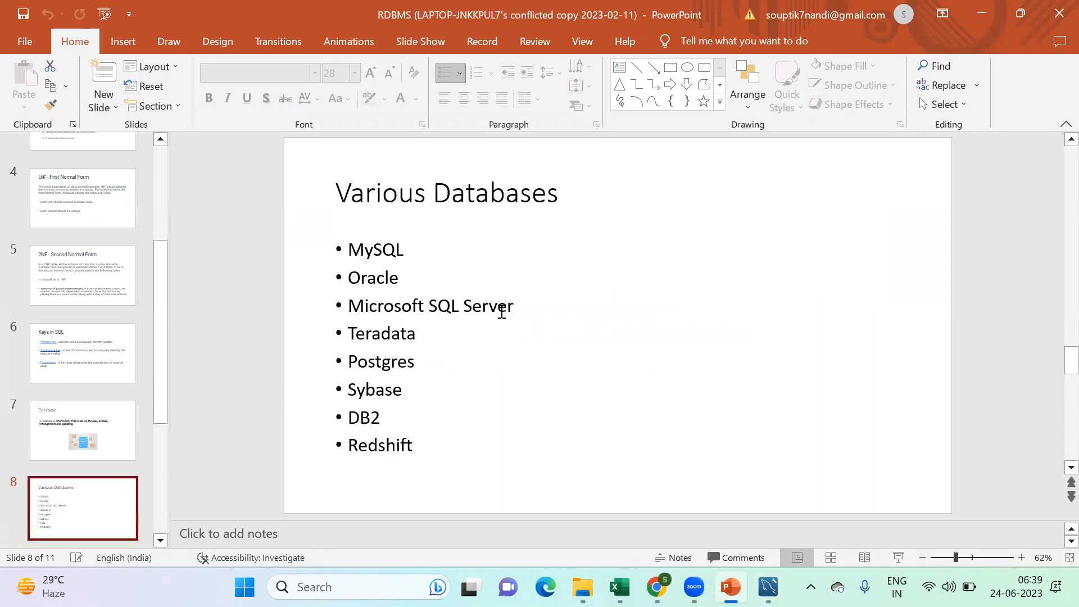